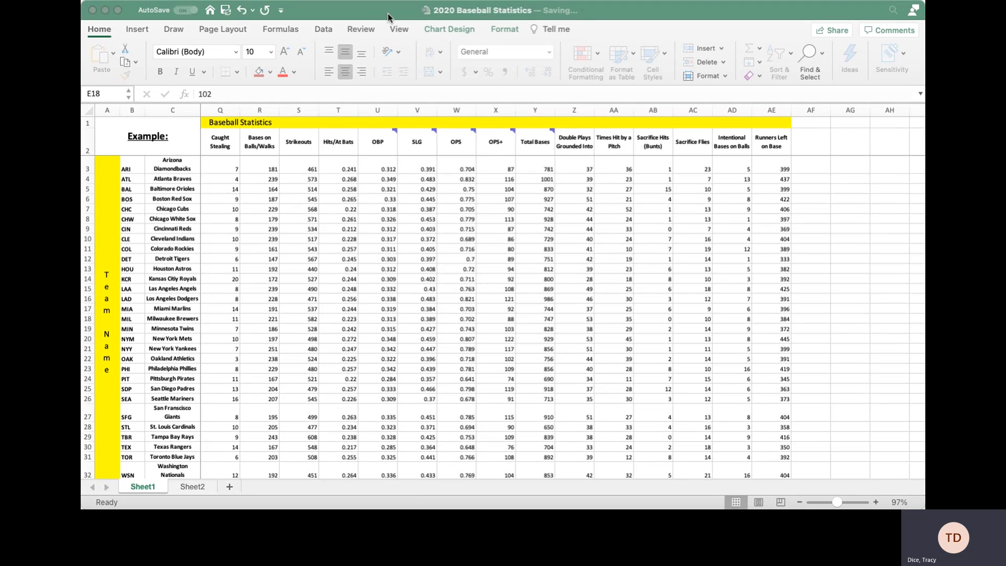
Locate the Sacrifice Hits (Bunts) column and the empty cells below its data.
{"action": "left_click", "coordinate": [391, 14]}
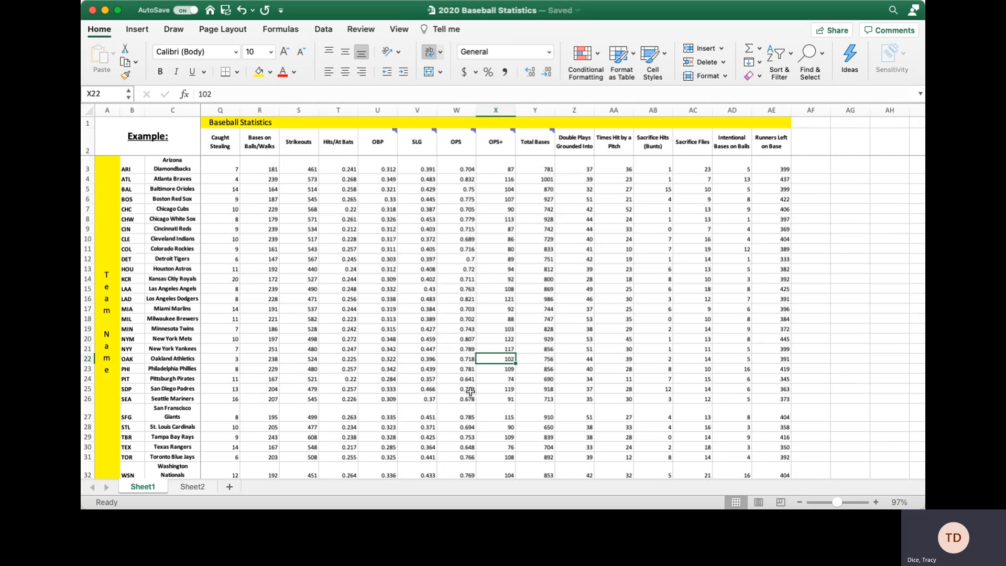
{"action": "scroll", "coordinate": [275, 254], "scroll_direction": "left", "scroll_amount": 10}
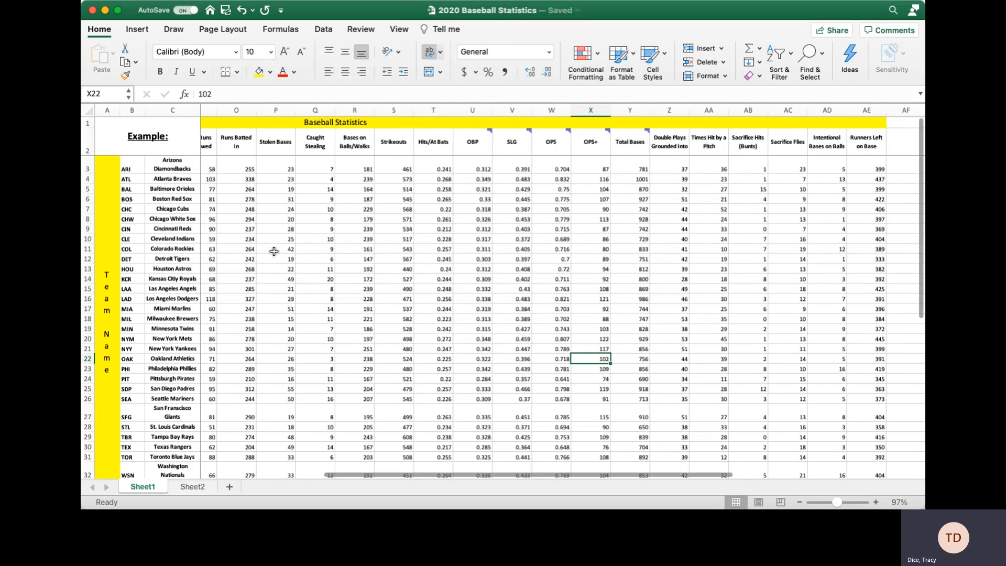
{"action": "scroll", "coordinate": [287, 258], "scroll_direction": "left", "scroll_amount": 5}
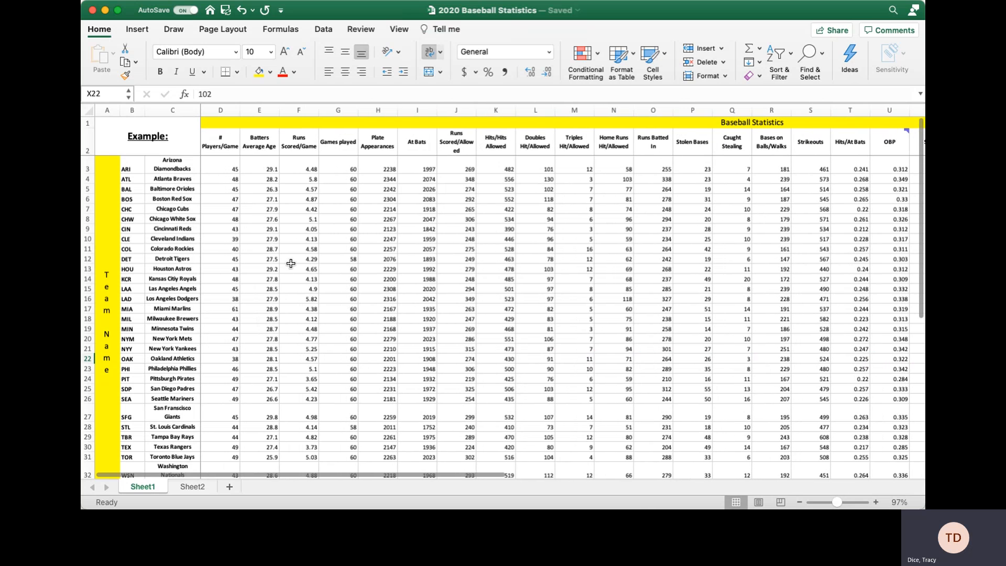
{"action": "scroll", "coordinate": [300, 268], "scroll_direction": "down", "scroll_amount": 5}
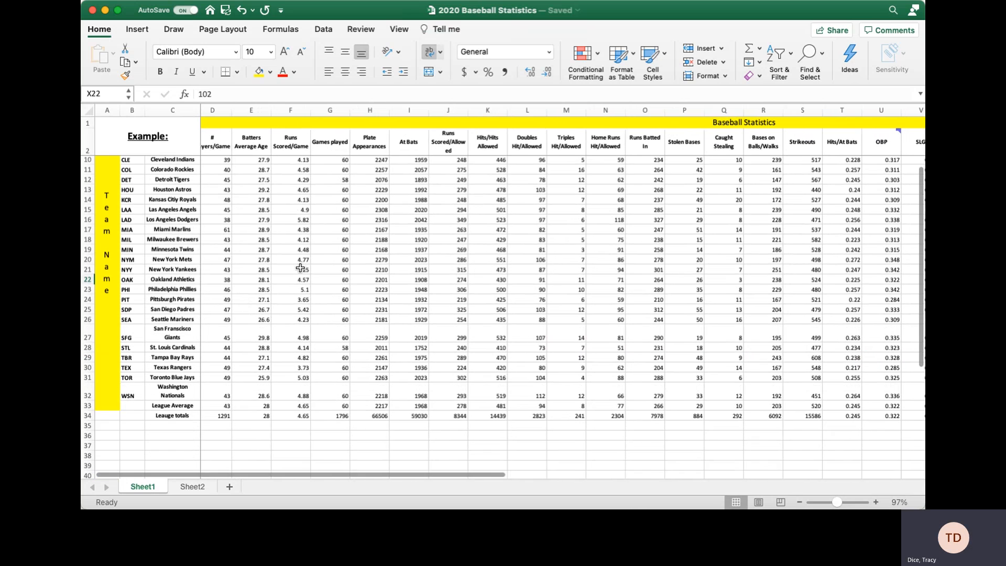
{"action": "scroll", "coordinate": [300, 268], "scroll_direction": "up", "scroll_amount": 5}
{"action": "scroll", "coordinate": [300, 268], "scroll_direction": "right", "scroll_amount": 5}
{"action": "scroll", "coordinate": [300, 269], "scroll_direction": "right", "scroll_amount": 2}
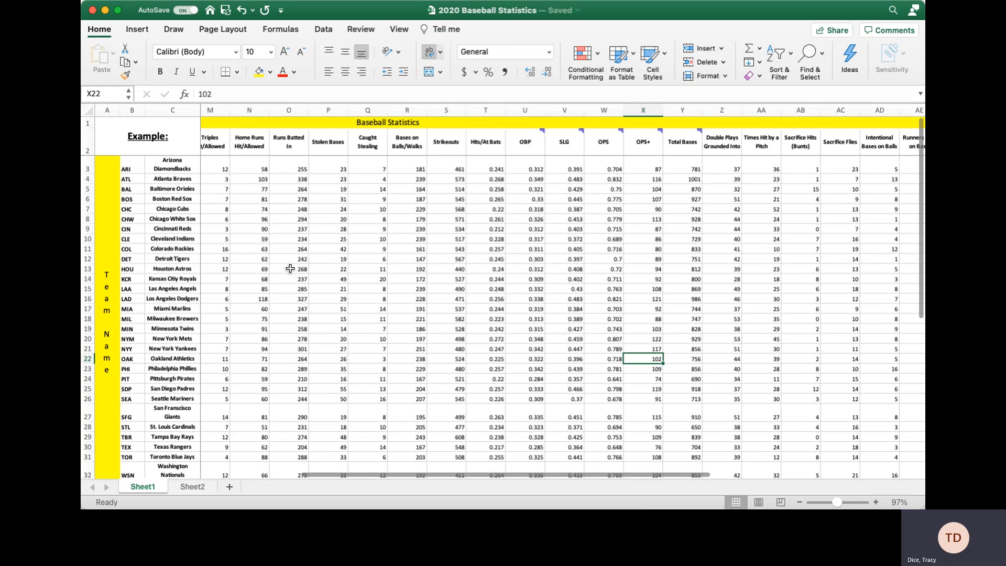
{"action": "scroll", "coordinate": [491, 288], "scroll_direction": "right", "scroll_amount": 1}
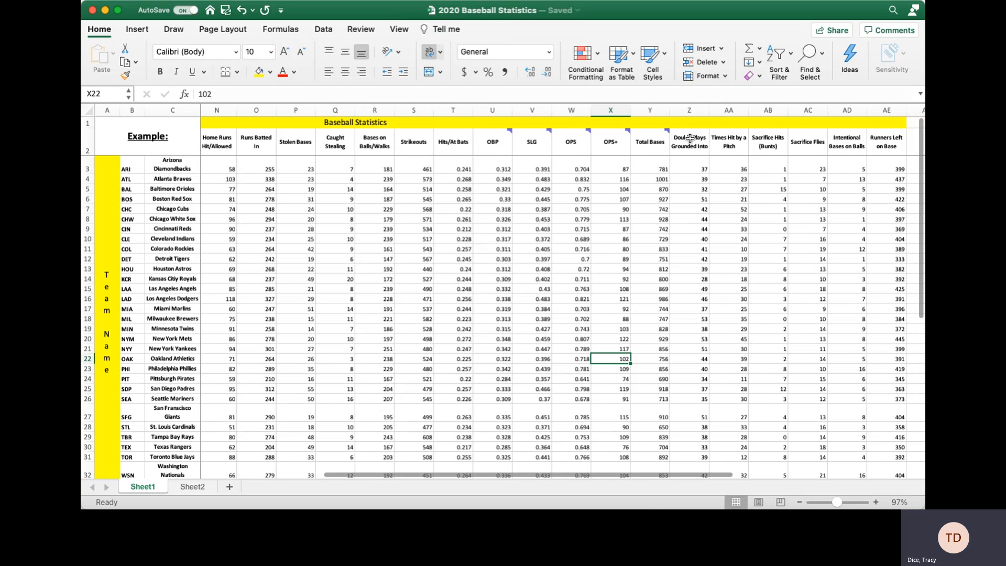
{"action": "left_click", "coordinate": [768, 110]}
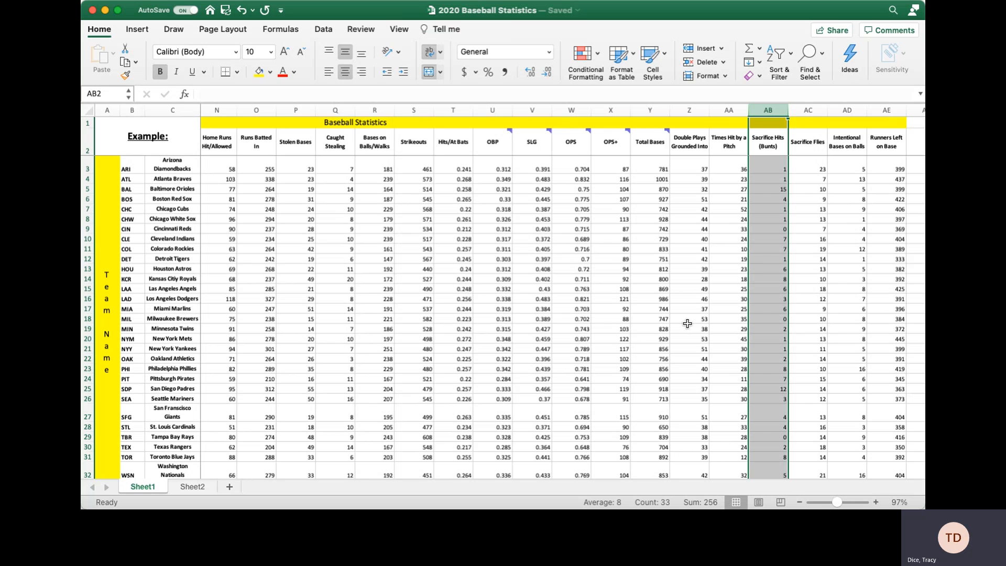
{"action": "scroll", "coordinate": [761, 343], "scroll_direction": "down", "scroll_amount": 1}
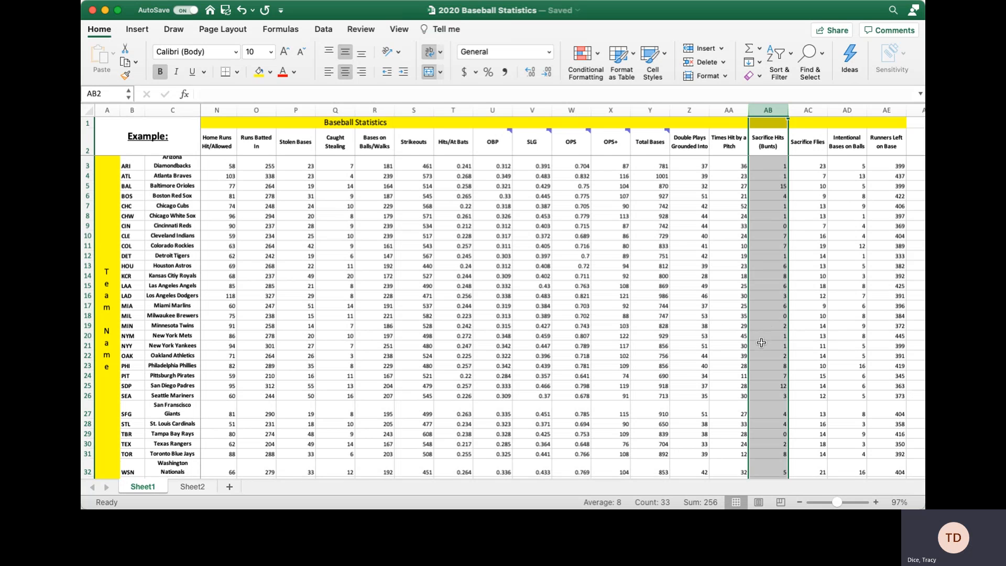
{"action": "scroll", "coordinate": [762, 342], "scroll_direction": "down", "scroll_amount": 5}
{"action": "scroll", "coordinate": [761, 342], "scroll_direction": "right", "scroll_amount": 1}
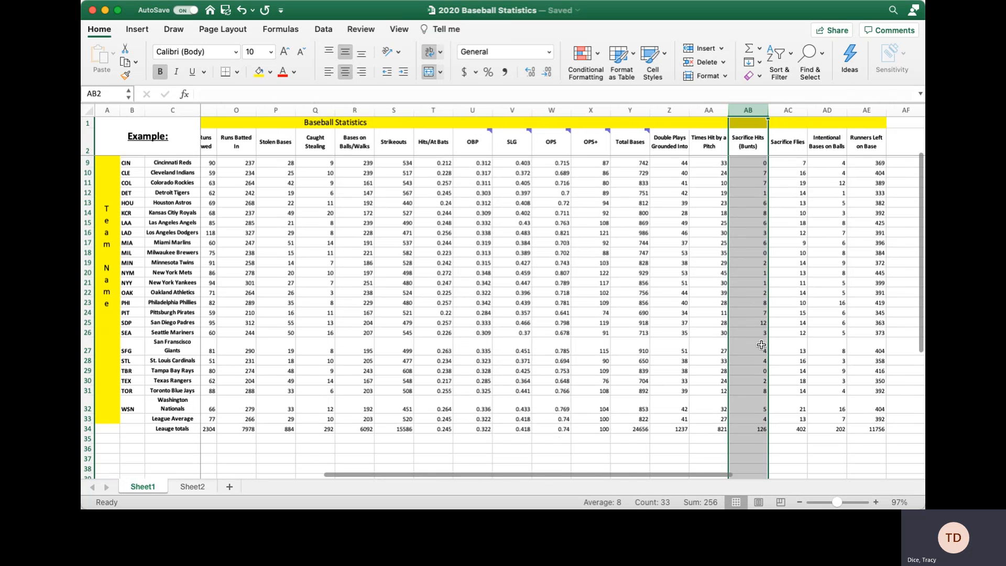
{"action": "left_click", "coordinate": [764, 449]}
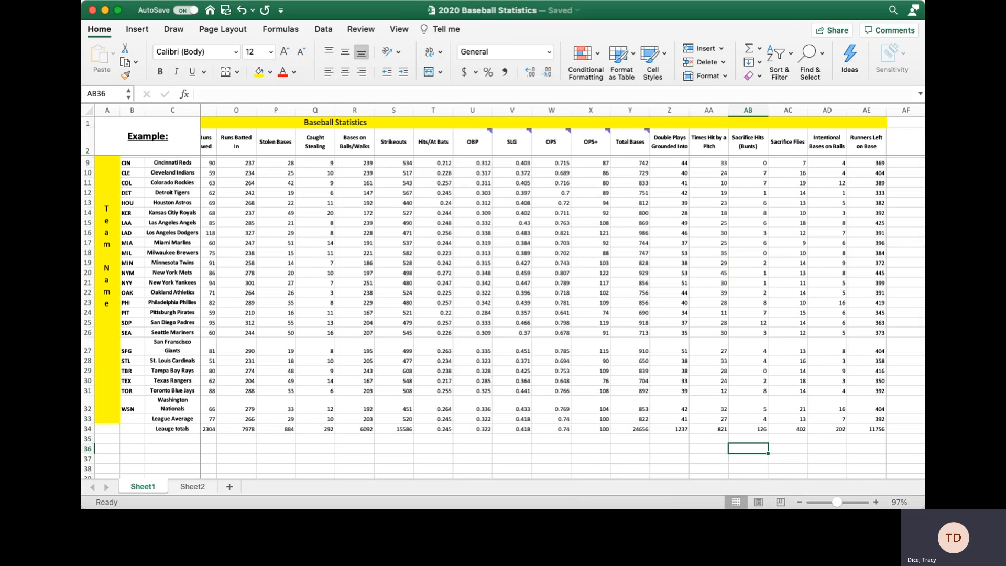
Label cell AA36 'Min' and cell AA37 'Max'.
{"action": "left_click", "coordinate": [709, 448]}
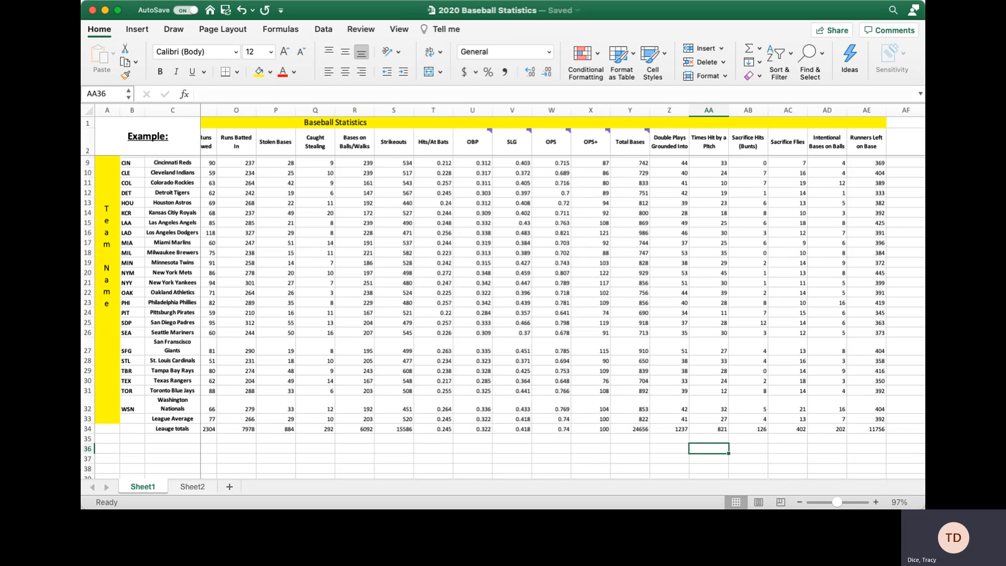
{"action": "type", "text": "Min"}
{"action": "key", "text": "Return"}
{"action": "type", "text": "Ma"}
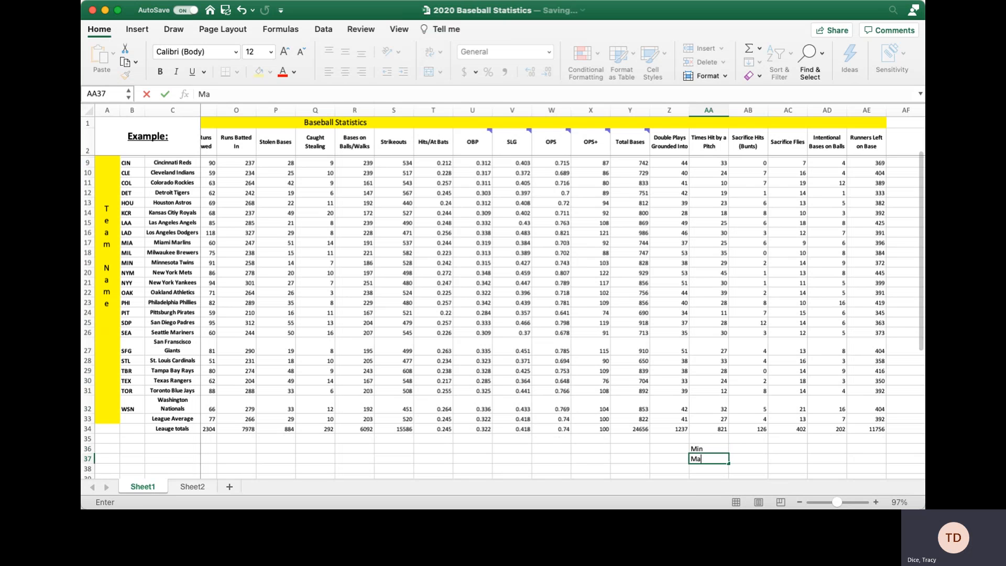
{"action": "type", "text": "x"}
{"action": "key", "text": "Up"}
{"action": "key", "text": "Right"}
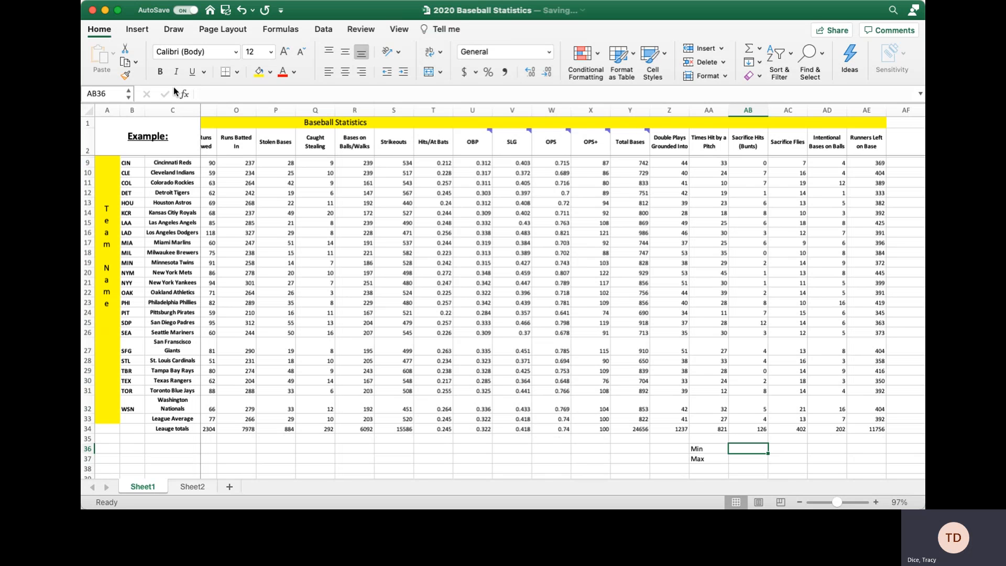
{"action": "left_click", "coordinate": [185, 95]}
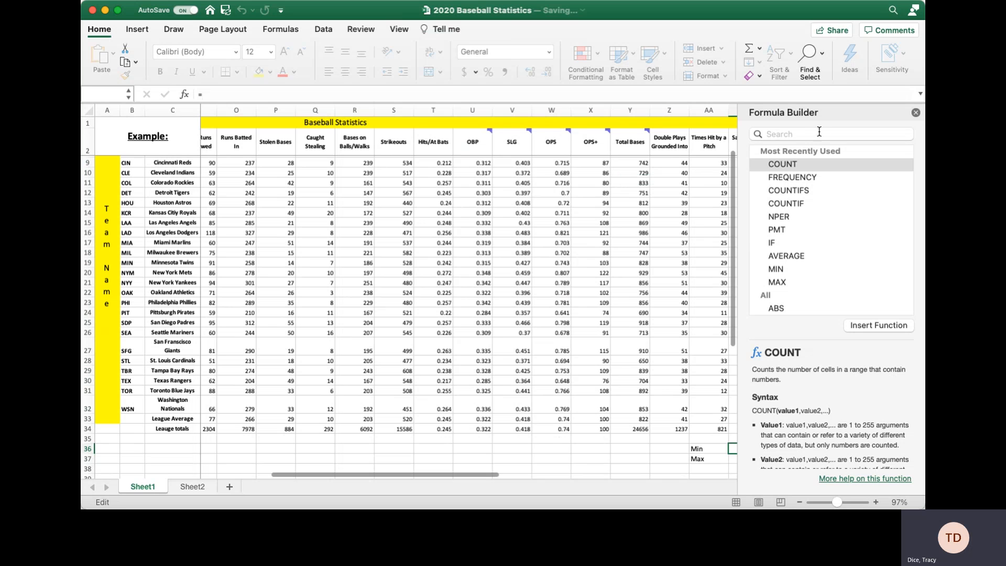
{"action": "left_click", "coordinate": [800, 133]}
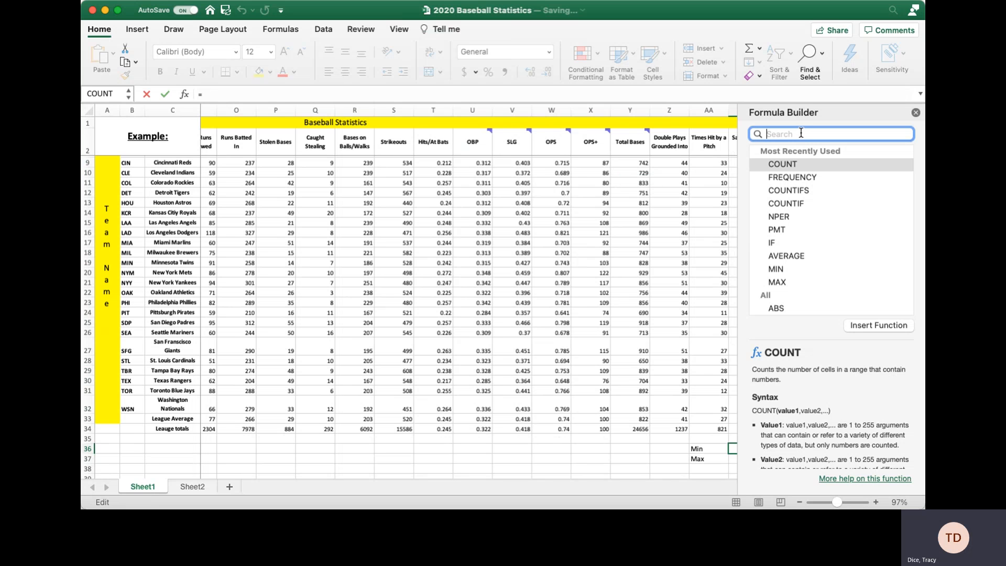
{"action": "type", "text": "min"}
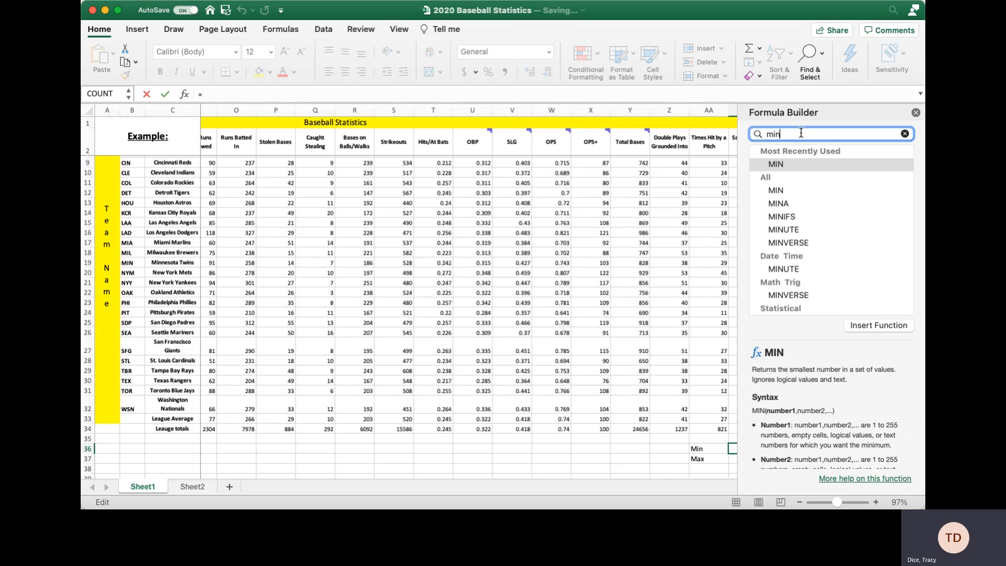
{"action": "left_click", "coordinate": [790, 163]}
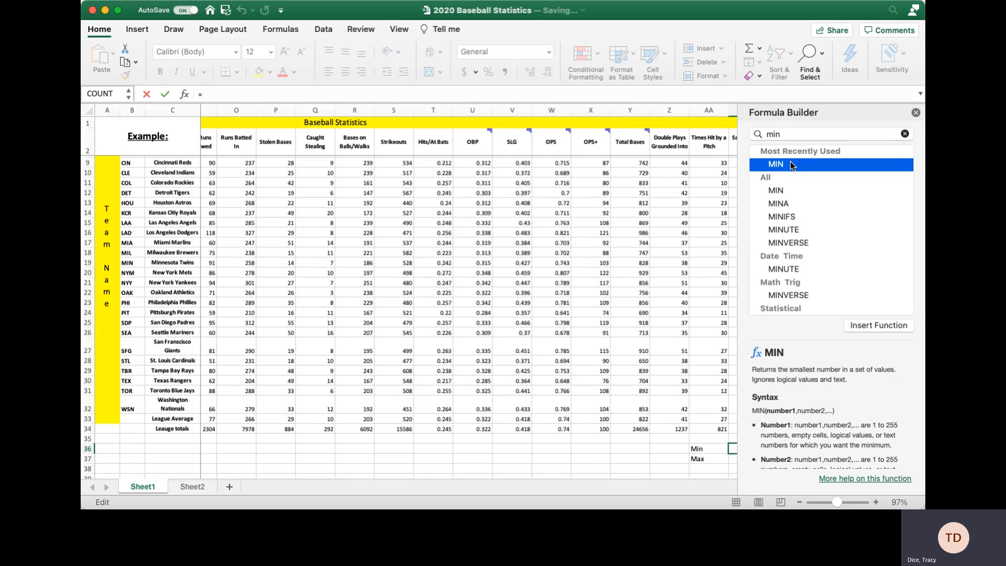
{"action": "double_click", "coordinate": [790, 162]}
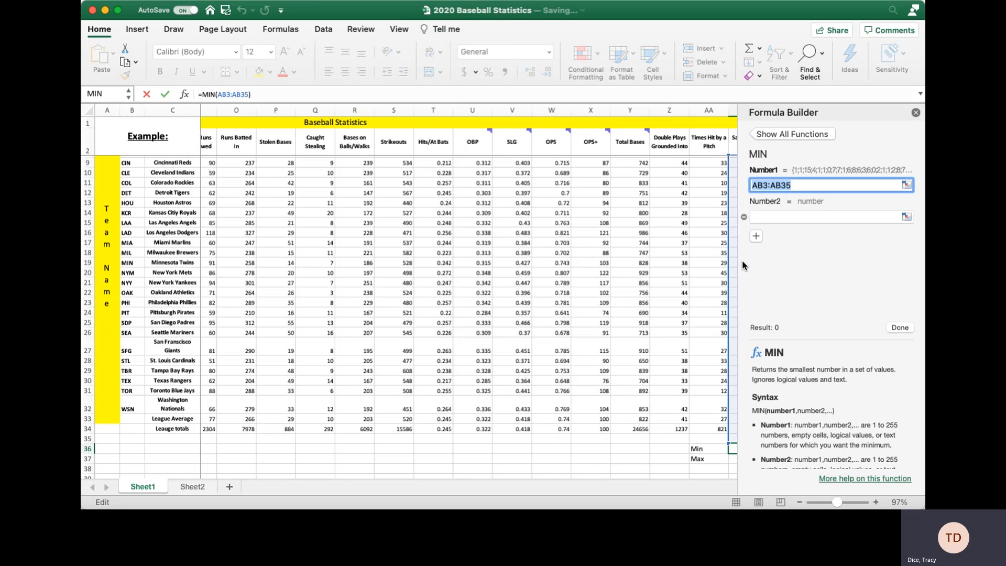
{"action": "scroll", "coordinate": [664, 429], "scroll_direction": "right", "scroll_amount": 5}
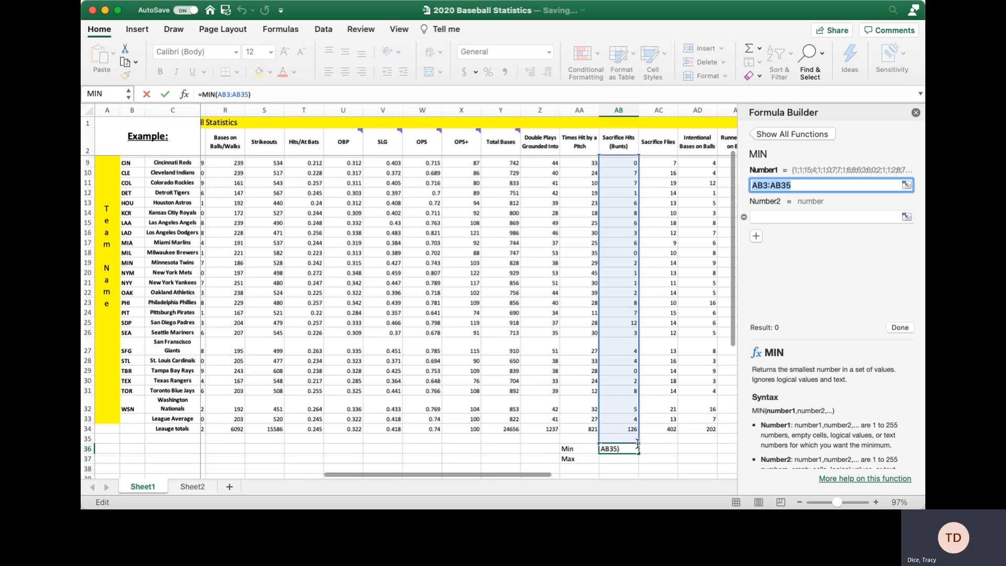
{"action": "left_click_drag", "start_coordinate": [636, 440], "coordinate": [633, 423]}
{"action": "left_click", "coordinate": [630, 420]}
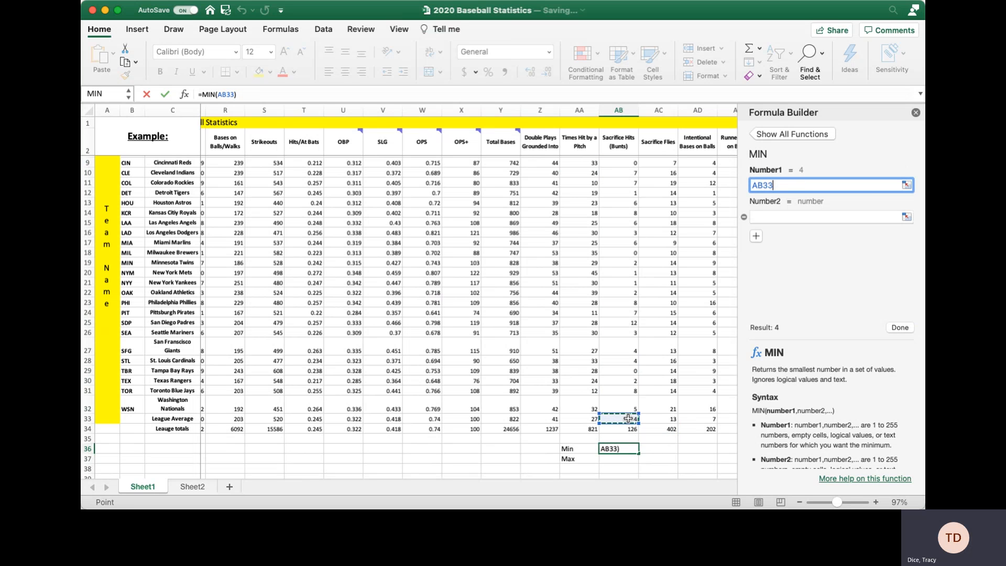
{"action": "left_click_drag", "start_coordinate": [627, 405], "coordinate": [626, 362]}
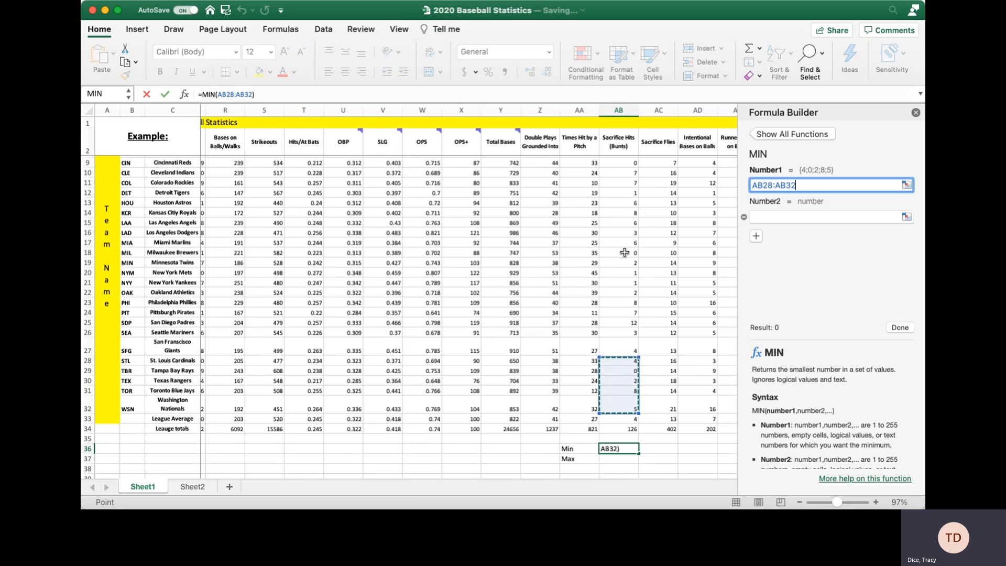
{"action": "left_click_drag", "start_coordinate": [624, 253], "coordinate": [629, 163]}
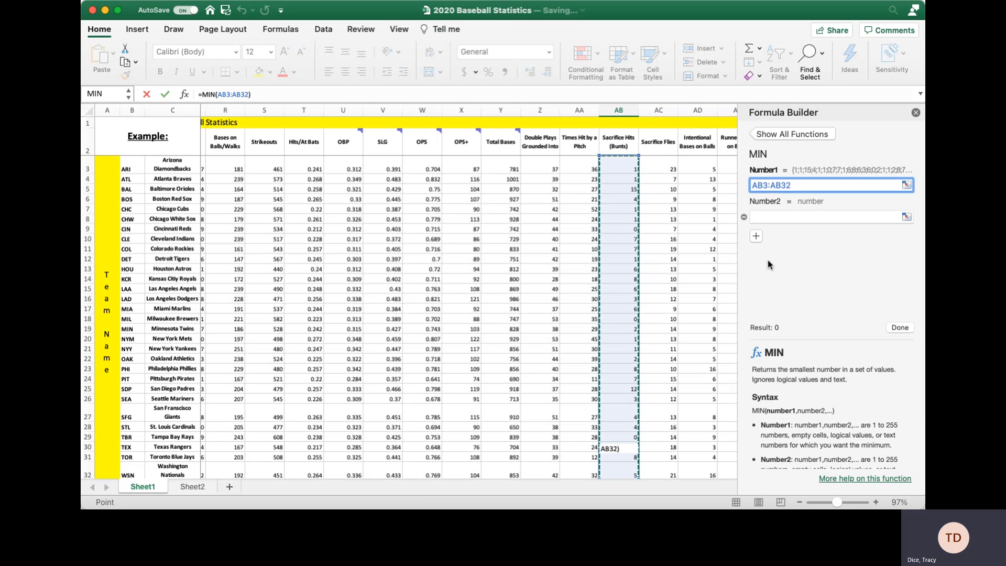
{"action": "left_click", "coordinate": [899, 327]}
{"action": "scroll", "coordinate": [643, 433], "scroll_direction": "down", "scroll_amount": 2}
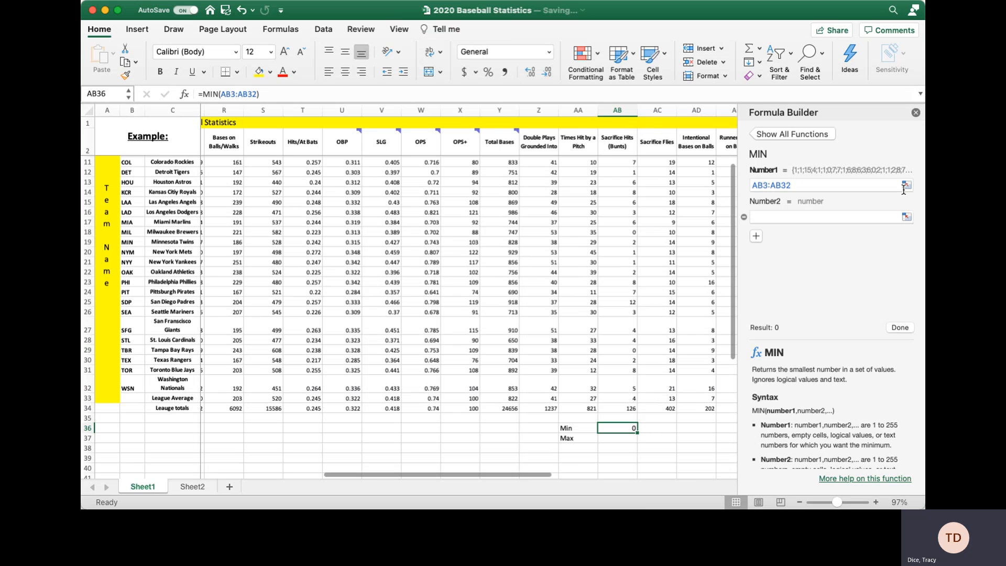
{"action": "left_click", "coordinate": [914, 112]}
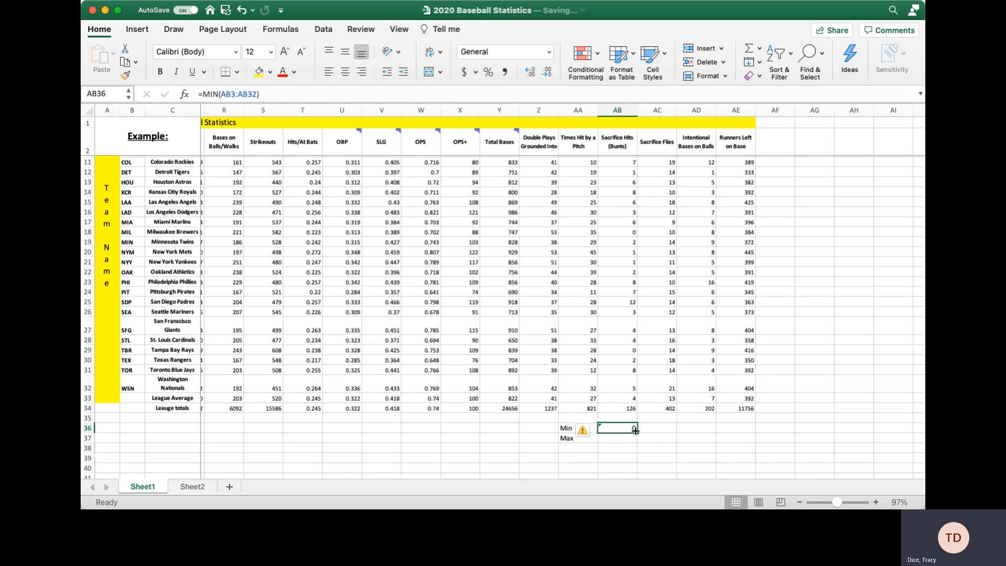
{"action": "key", "text": "Delete"}
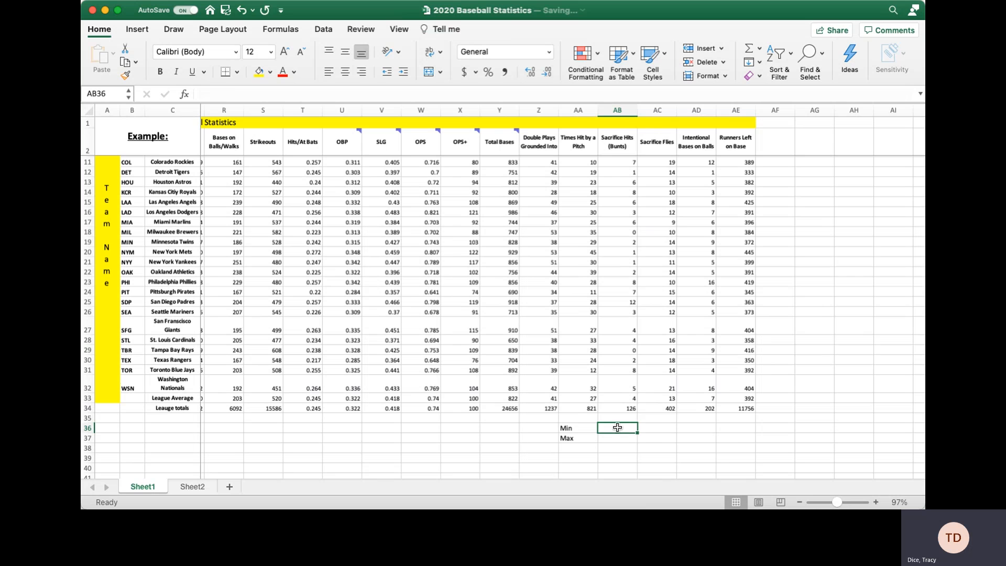
Enter =MIN(AB3:AB32) in AB36, which shows a minimum of 0.
{"action": "left_click", "coordinate": [225, 91]}
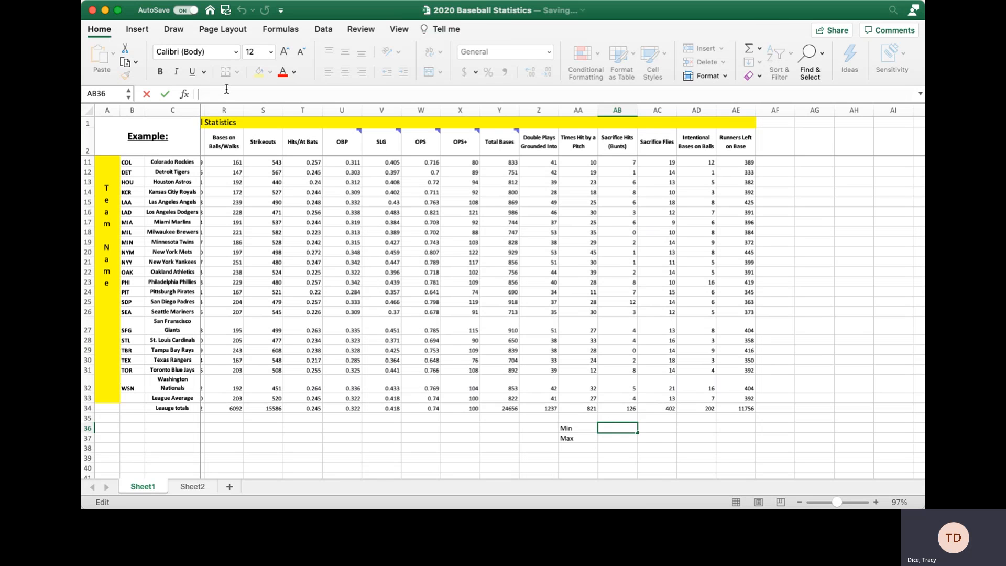
{"action": "type", "text": "="}
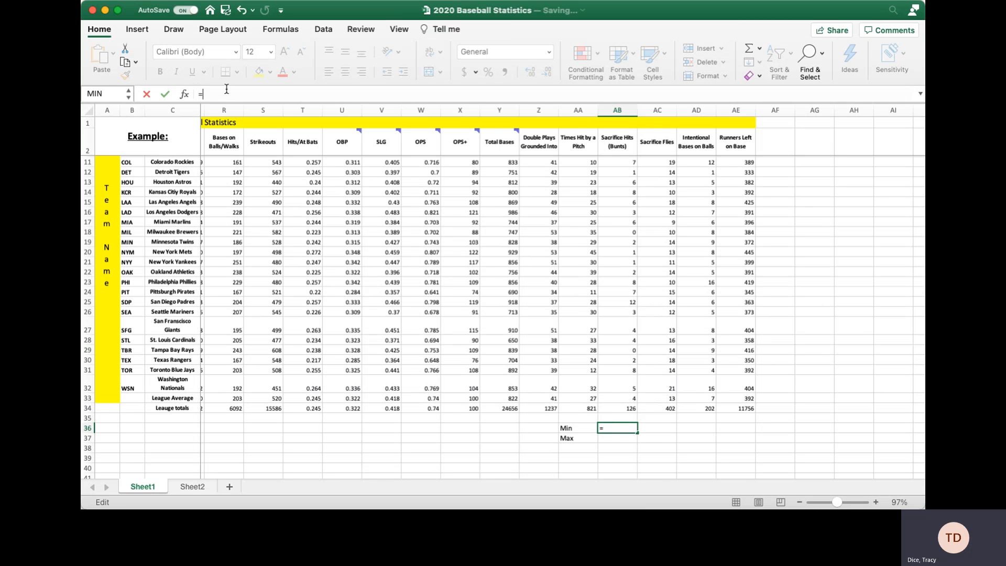
{"action": "type", "text": "min("}
{"action": "left_click_drag", "start_coordinate": [625, 386], "coordinate": [638, 176]}
{"action": "type", "text": ")"}
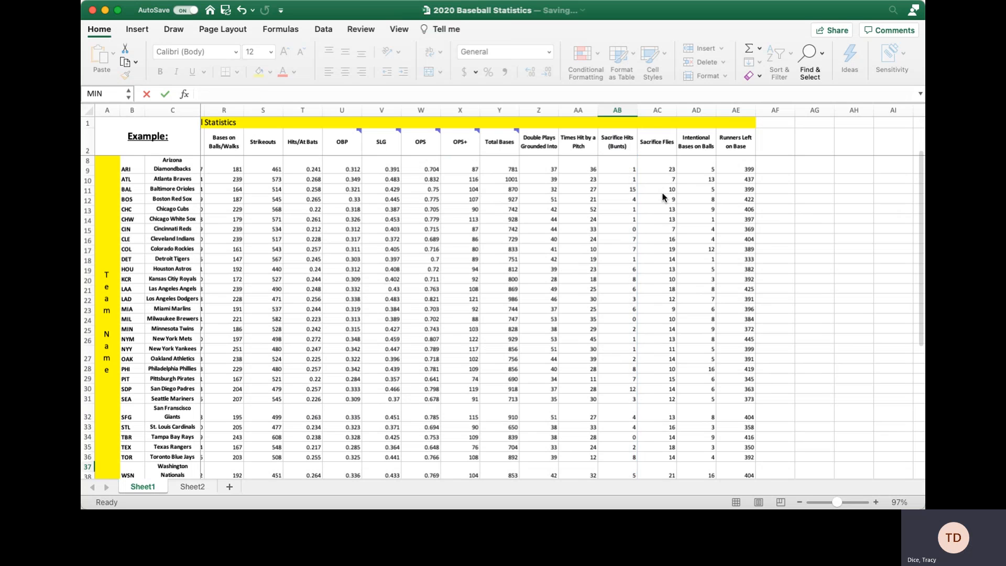
{"action": "key", "text": "Return"}
{"action": "scroll", "coordinate": [638, 410], "scroll_direction": "down", "scroll_amount": 3}
{"action": "scroll", "coordinate": [639, 410], "scroll_direction": "down", "scroll_amount": 1}
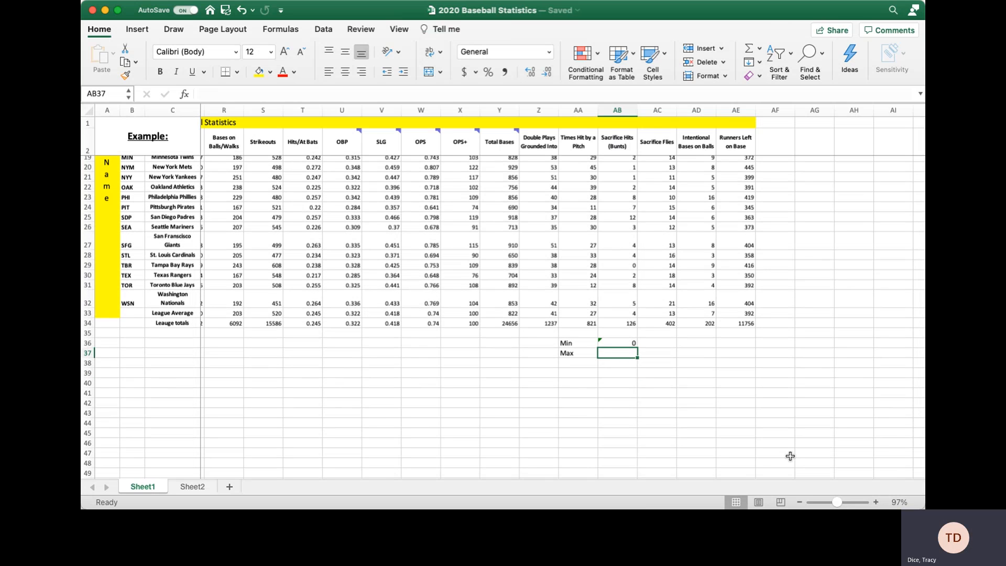
Enter =MAX(AB3:AB32) in AB37, which shows a maximum of 15.
{"action": "type", "text": "="}
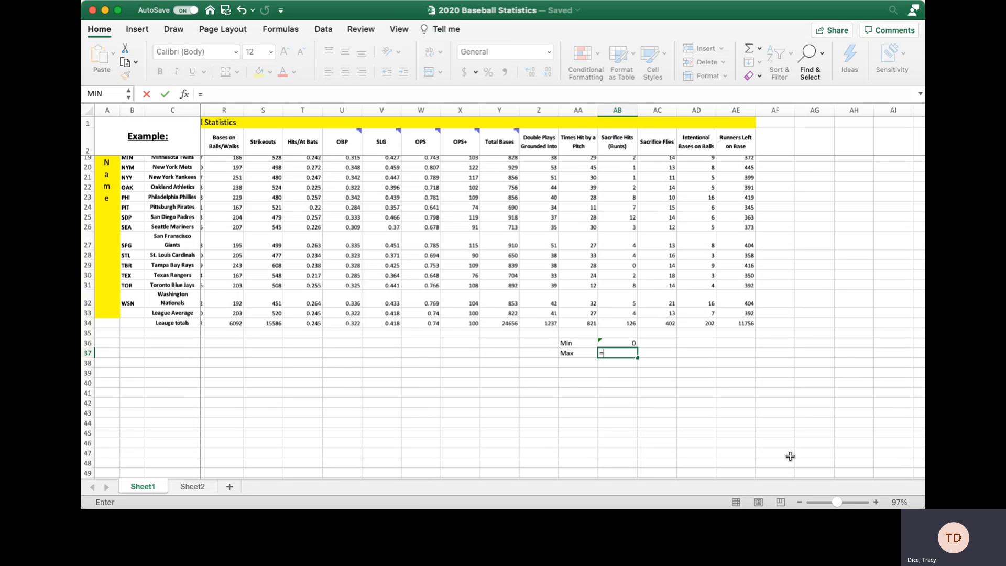
{"action": "type", "text": "max("}
{"action": "left_click_drag", "start_coordinate": [622, 302], "coordinate": [596, 160]}
{"action": "left_click", "coordinate": [622, 168]}
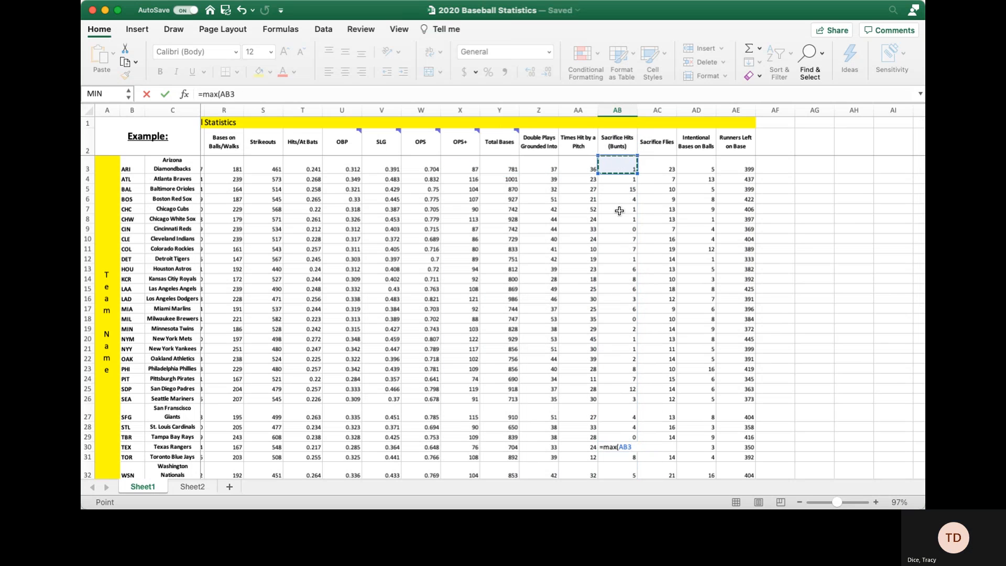
{"action": "left_click_drag", "start_coordinate": [619, 211], "coordinate": [623, 458]}
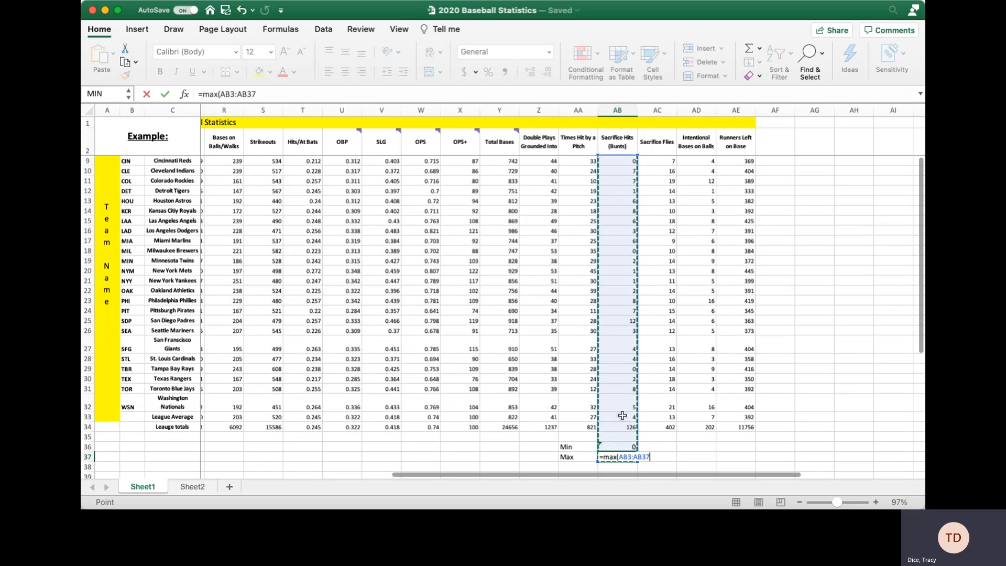
{"action": "left_click_drag", "start_coordinate": [622, 416], "coordinate": [622, 407]}
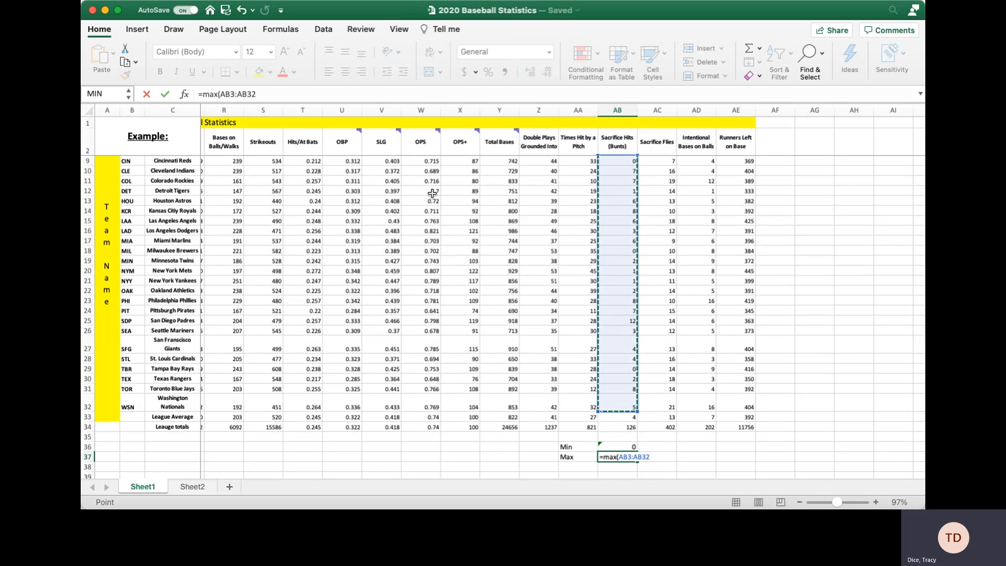
{"action": "type", "text": ")"}
{"action": "key", "text": "Return"}
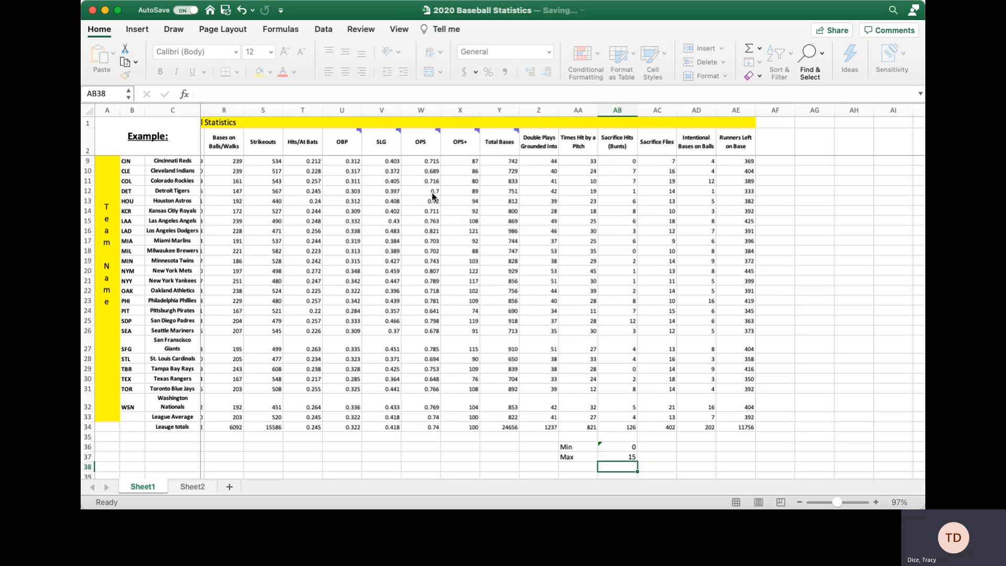
{"action": "scroll", "coordinate": [666, 439], "scroll_direction": "down", "scroll_amount": 1}
{"action": "scroll", "coordinate": [666, 438], "scroll_direction": "down", "scroll_amount": 5}
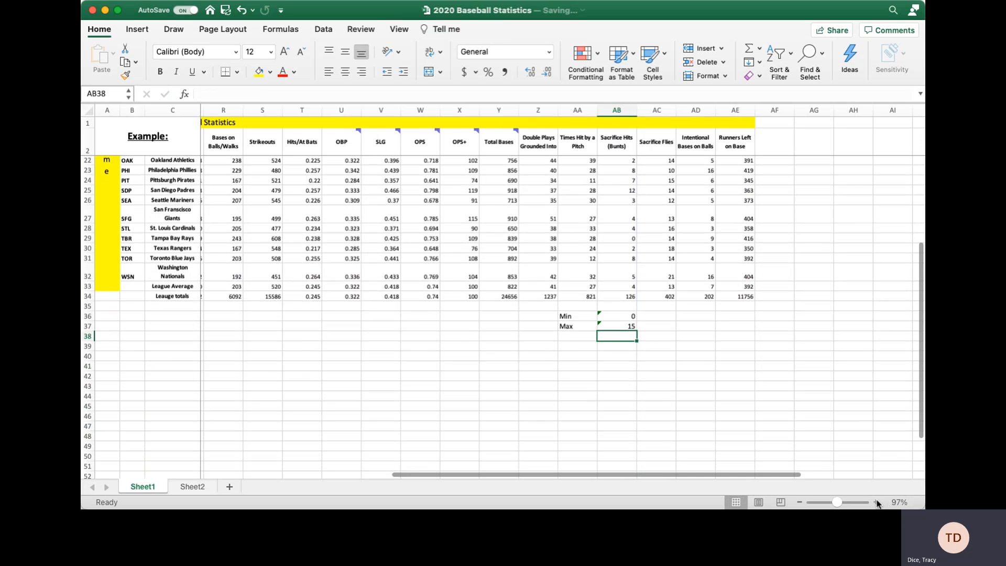
{"action": "left_click", "coordinate": [875, 501]}
{"action": "left_click", "coordinate": [876, 501]}
{"action": "left_click", "coordinate": [737, 347]}
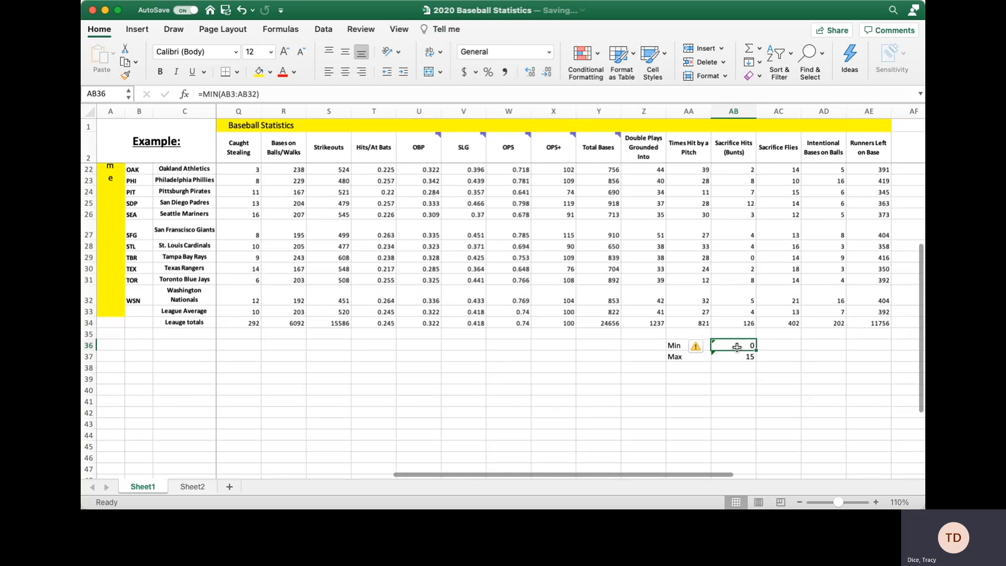
{"action": "left_click", "coordinate": [733, 358]}
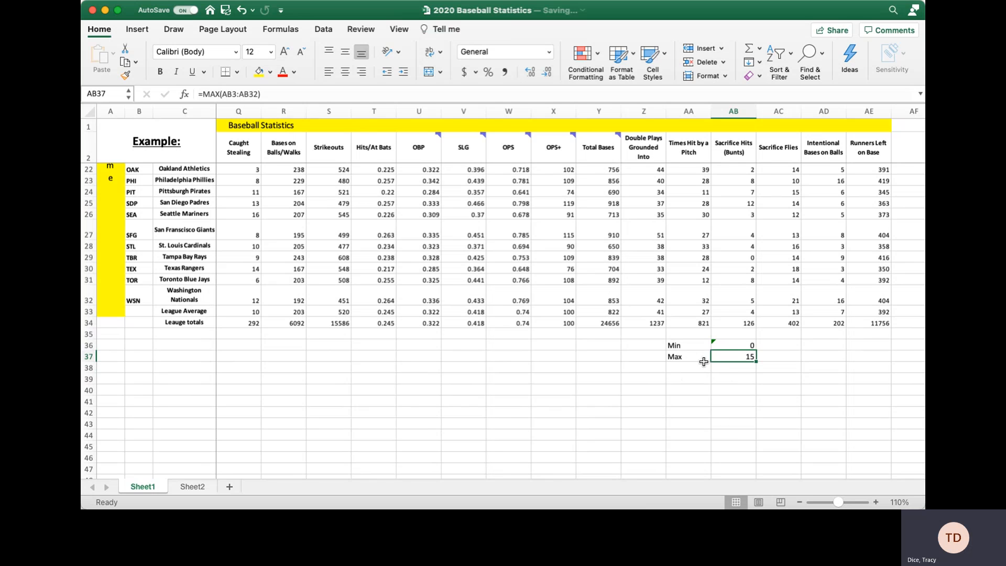
{"action": "left_click", "coordinate": [723, 343]}
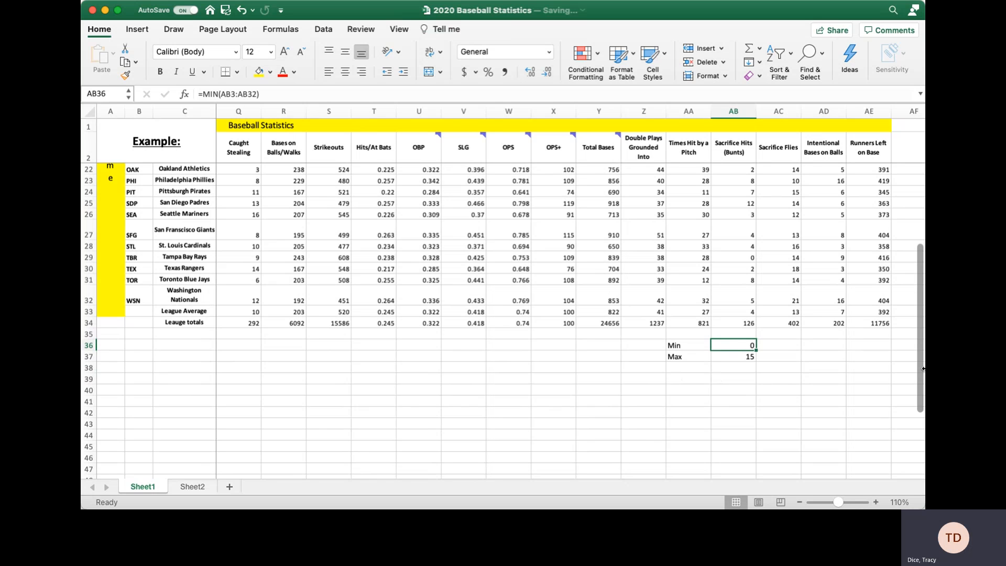
On Sheet2, put the header Class/Bins in A1 with bins 3, 7, 11, 15 below it.
{"action": "left_click", "coordinate": [185, 488]}
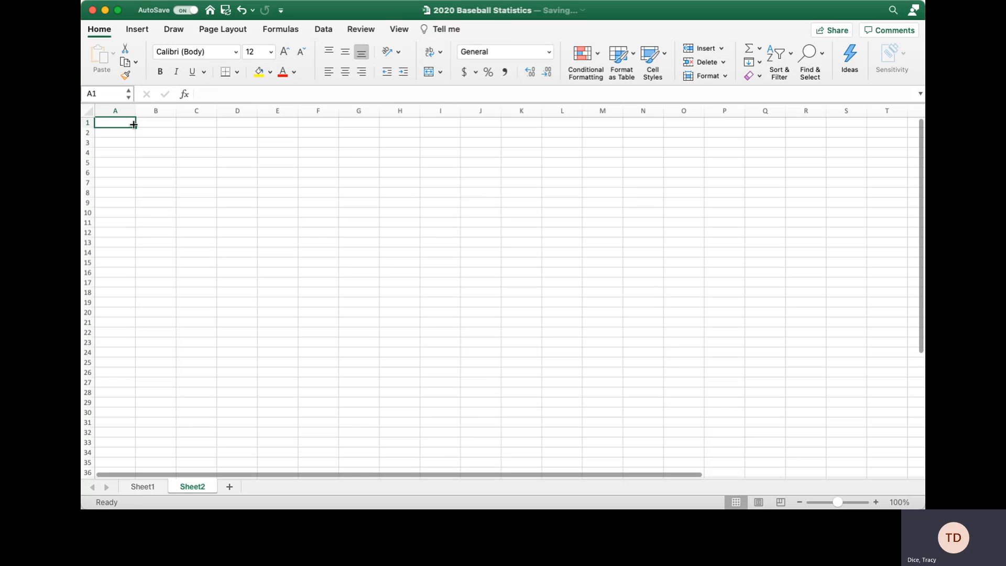
{"action": "type", "text": "Class/Bins"}
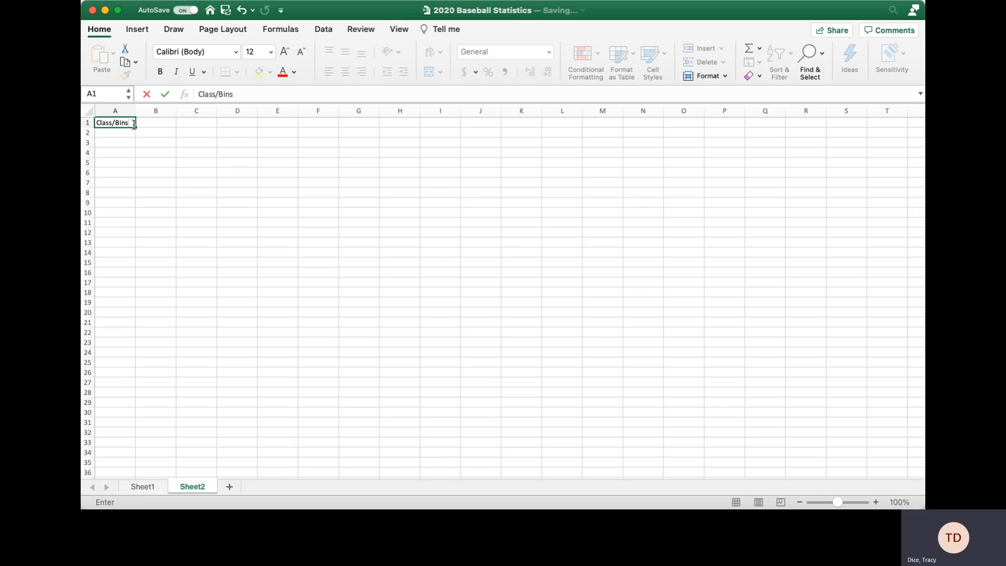
{"action": "key", "text": "Return"}
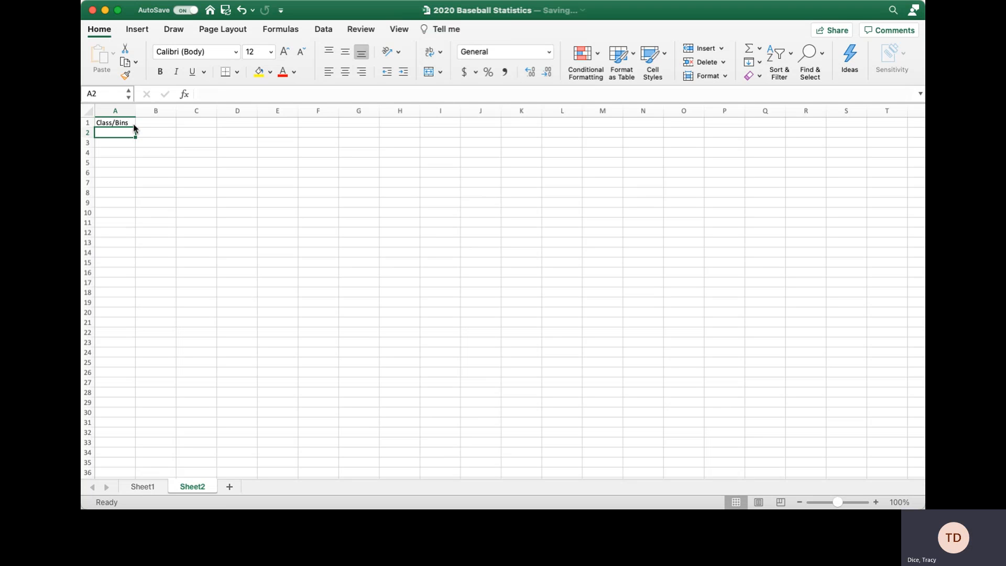
{"action": "type", "text": "3"}
{"action": "key", "text": "Return"}
{"action": "type", "text": "7"}
{"action": "key", "text": "Return"}
{"action": "type", "text": "11"}
{"action": "key", "text": "Return"}
{"action": "type", "text": "15"}
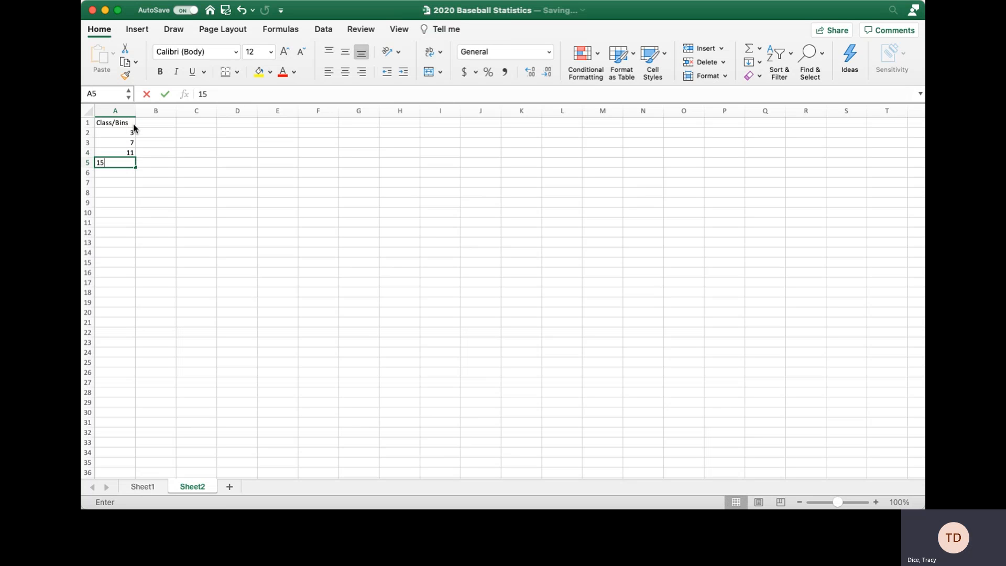
{"action": "key", "text": "Return"}
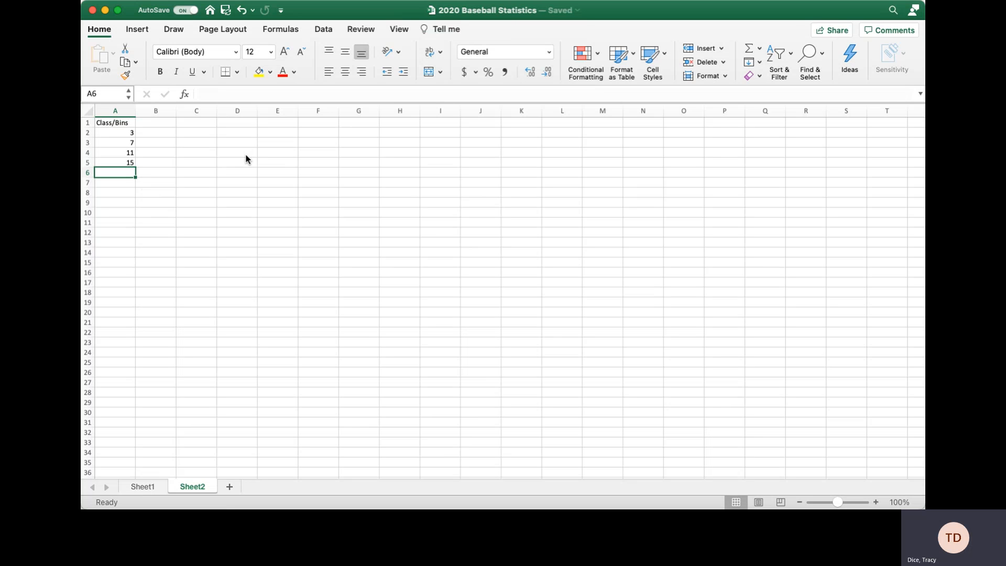
Add the header Frequency in cell B1.
{"action": "left_click", "coordinate": [166, 124]}
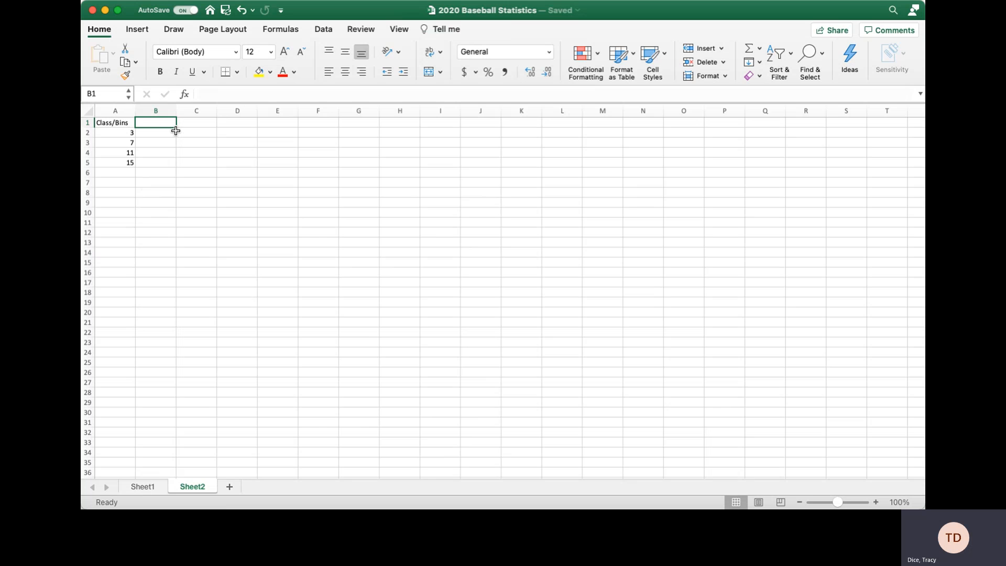
{"action": "type", "text": "Frequ"}
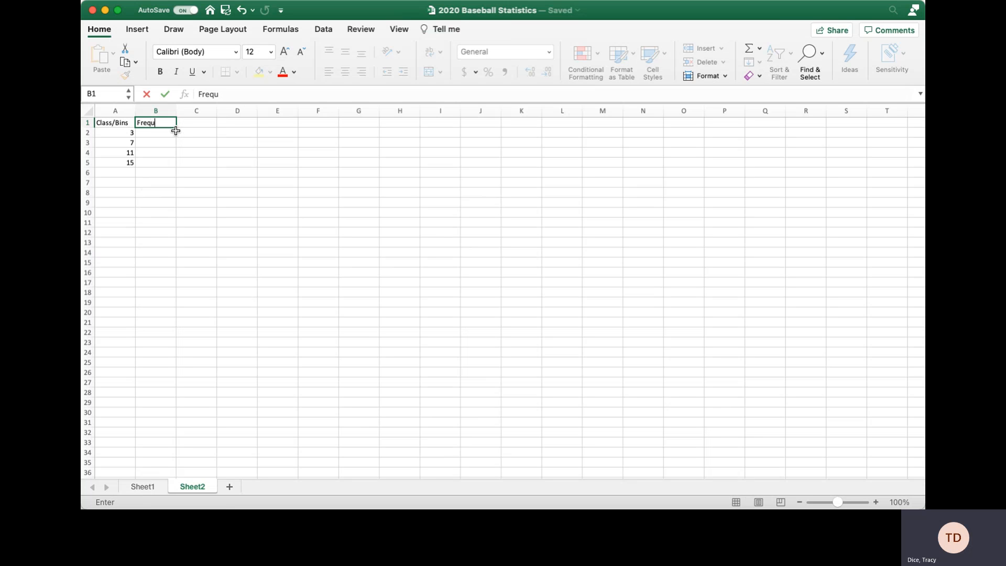
{"action": "type", "text": "ency"}
{"action": "key", "text": "Return"}
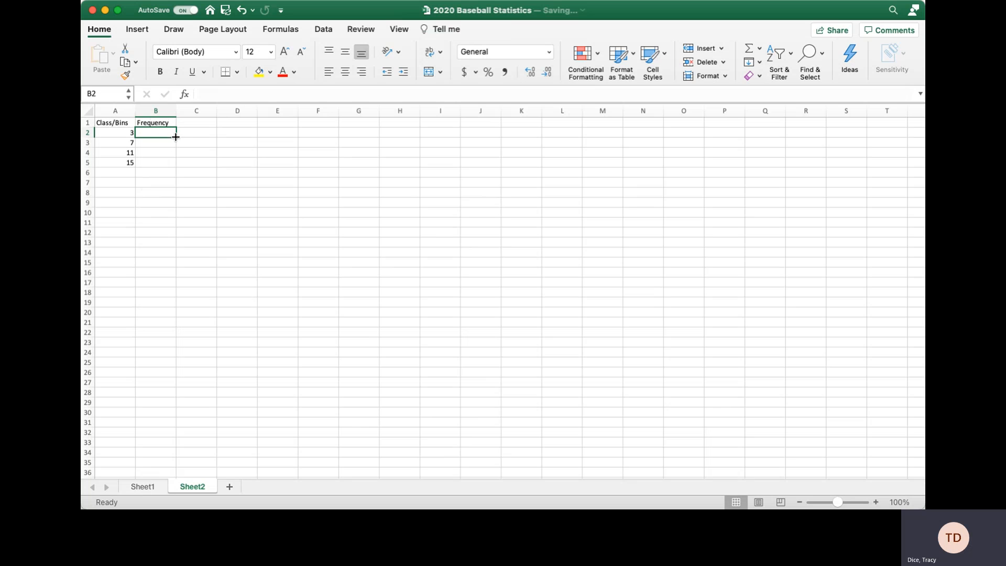
Insert the FREQUENCY function into Sheet2 cell B2 through a Formula Builder search.
{"action": "left_click", "coordinate": [185, 95]}
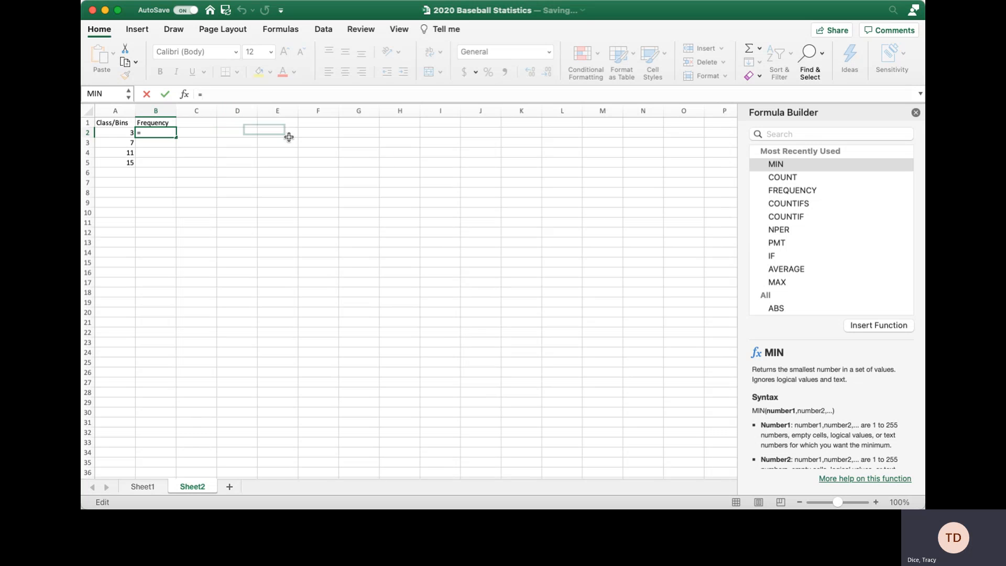
{"action": "left_click", "coordinate": [805, 135]}
{"action": "type", "text": "fr"}
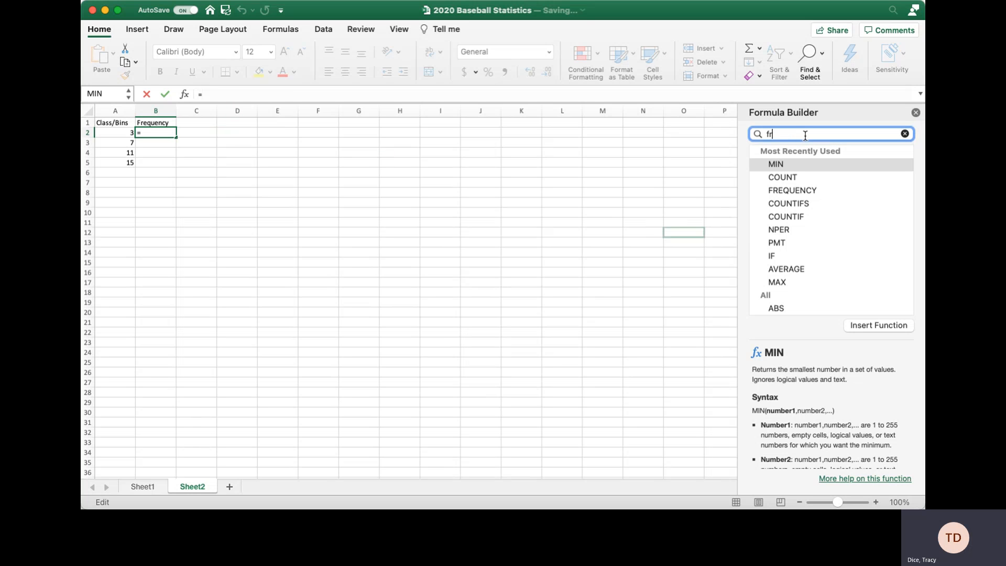
{"action": "type", "text": "equency"}
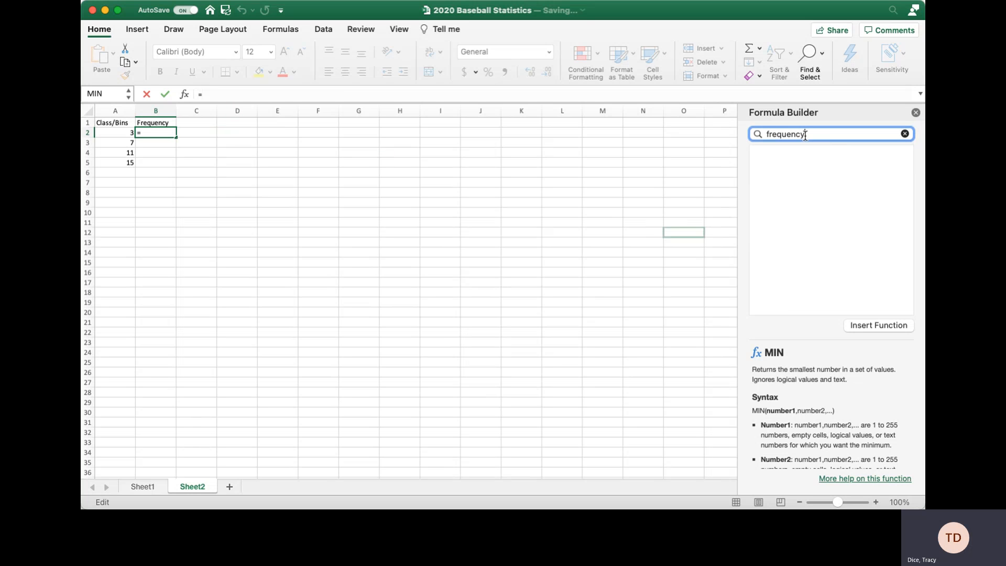
{"action": "left_click", "coordinate": [794, 165]}
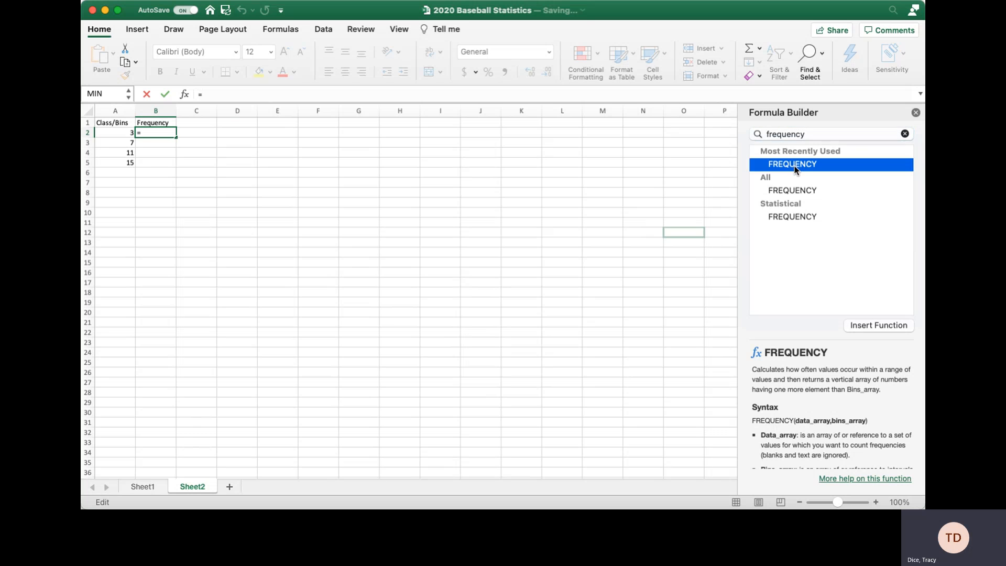
{"action": "left_click", "coordinate": [889, 327]}
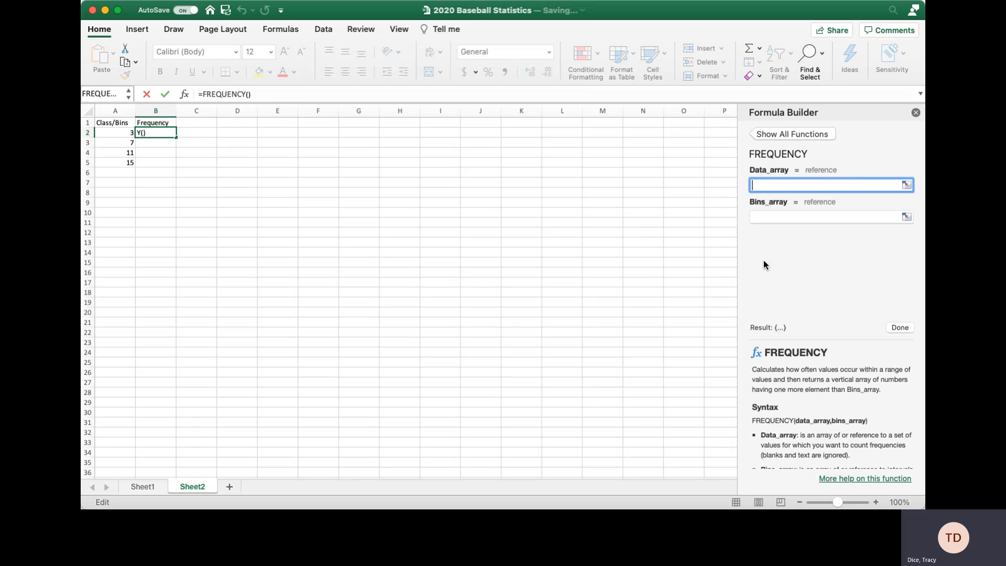
Point FREQUENCY's Data_array at Sheet1 so the formula reads =FREQUENCY(Sheet1!).
{"action": "scroll", "coordinate": [824, 422], "scroll_direction": "down", "scroll_amount": 3}
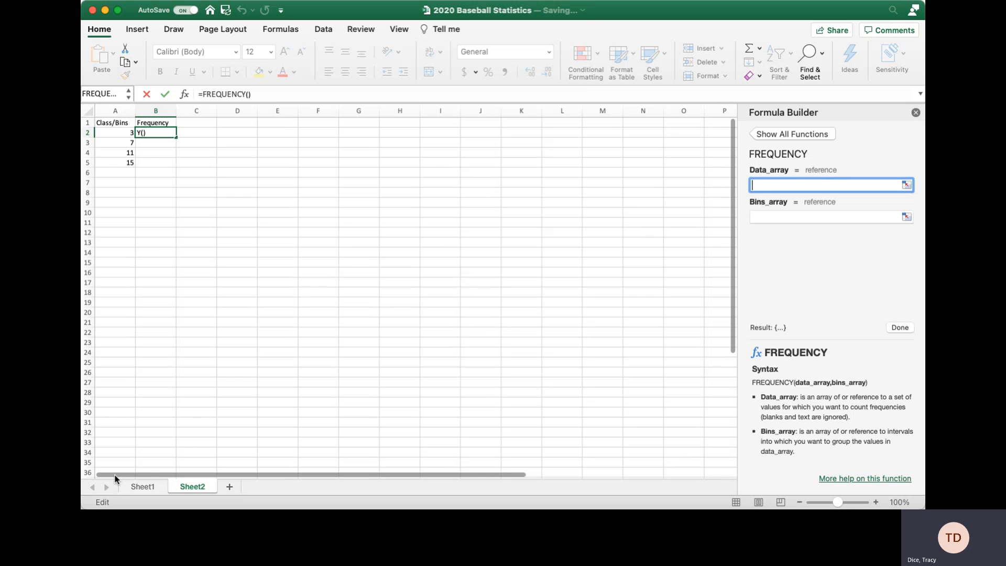
{"action": "left_click", "coordinate": [140, 486]}
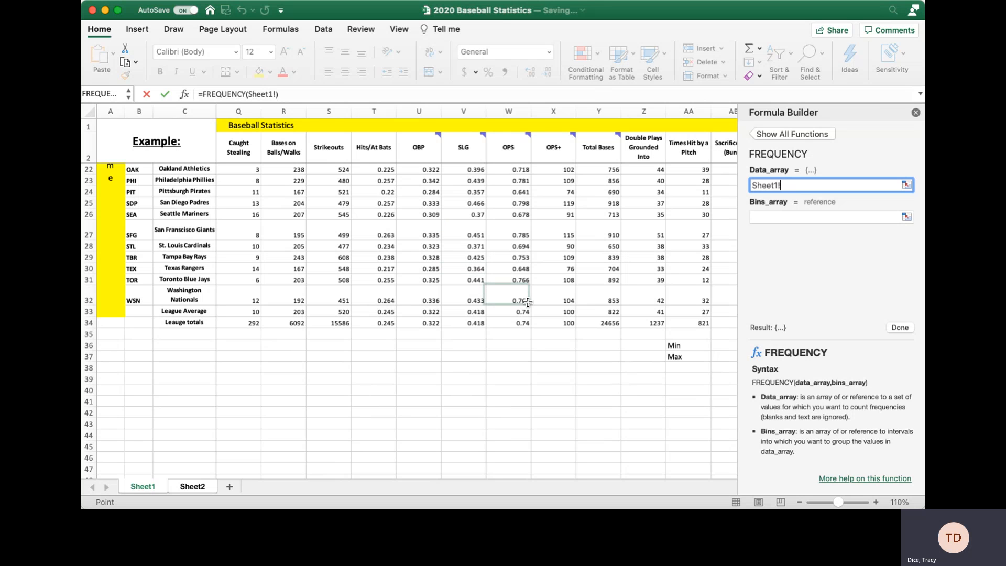
{"action": "scroll", "coordinate": [703, 296], "scroll_direction": "up", "scroll_amount": 1}
{"action": "scroll", "coordinate": [703, 296], "scroll_direction": "up", "scroll_amount": 10}
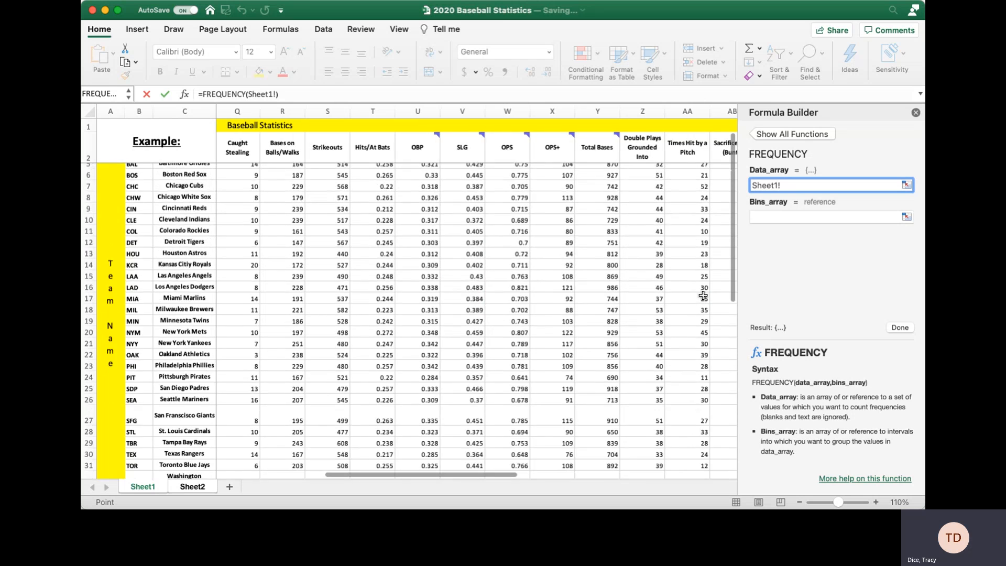
{"action": "left_click", "coordinate": [685, 178]}
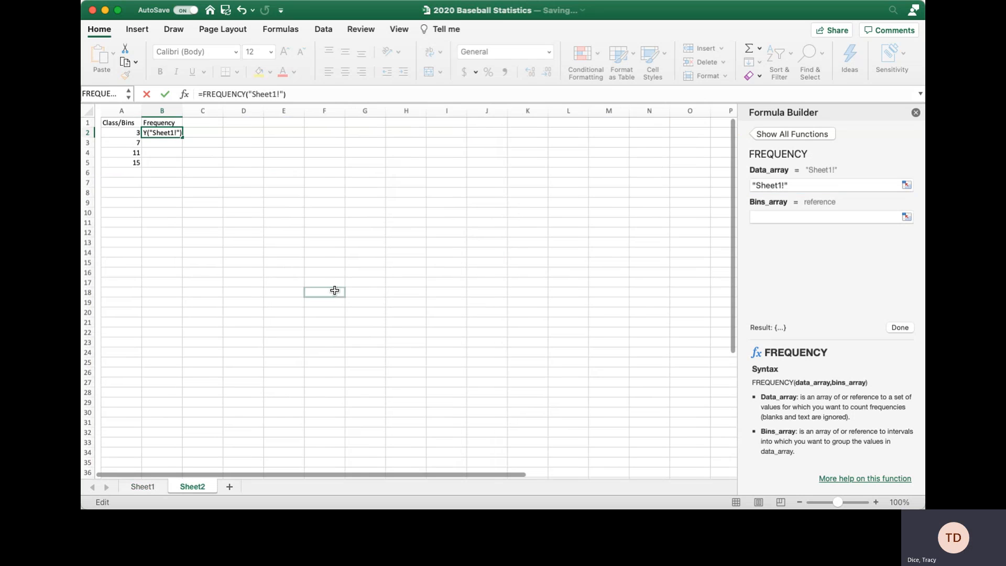
{"action": "left_click", "coordinate": [148, 487]}
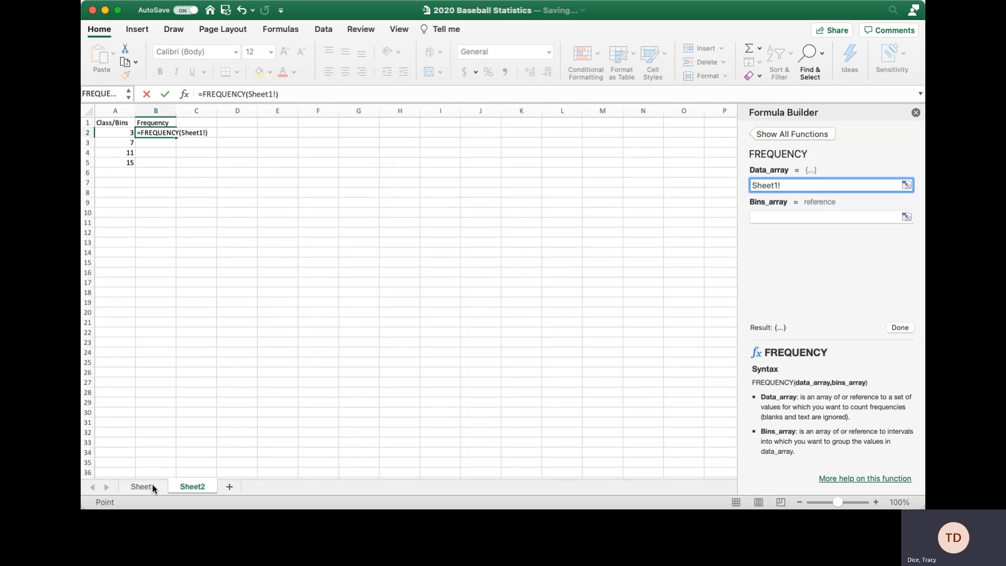
{"action": "left_click", "coordinate": [148, 486]}
{"action": "scroll", "coordinate": [654, 398], "scroll_direction": "down", "scroll_amount": 5}
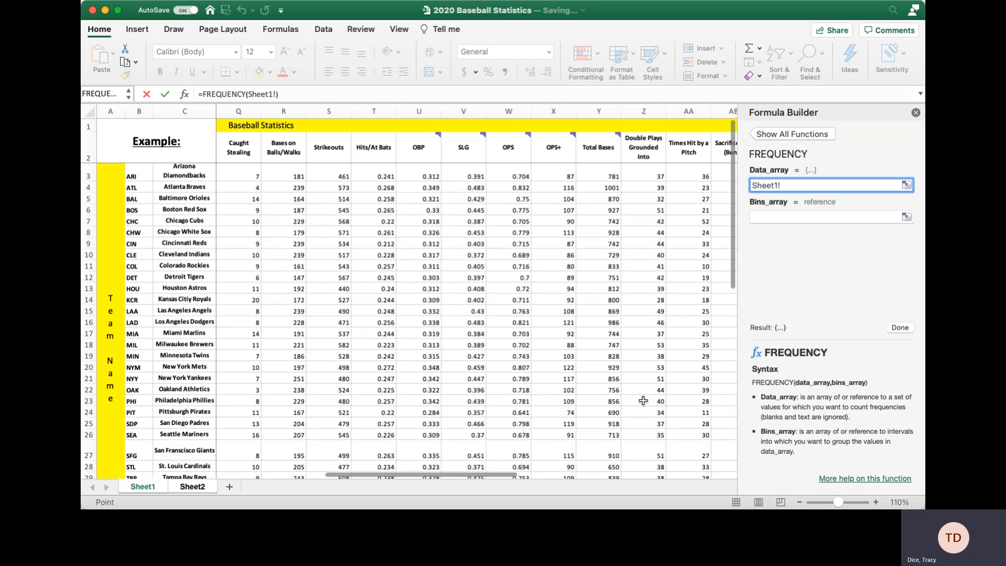
{"action": "left_click", "coordinate": [614, 394]}
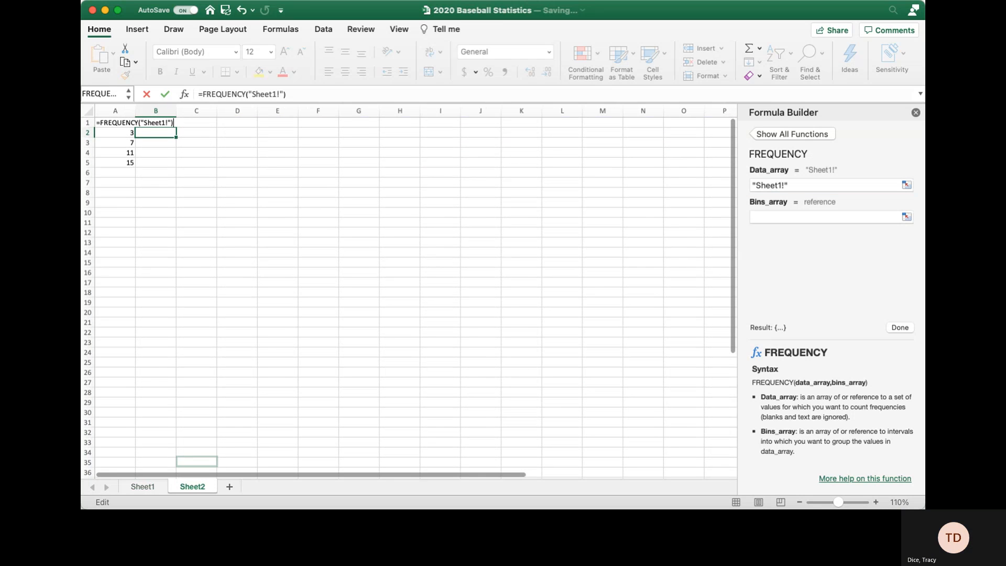
{"action": "left_click", "coordinate": [133, 487]}
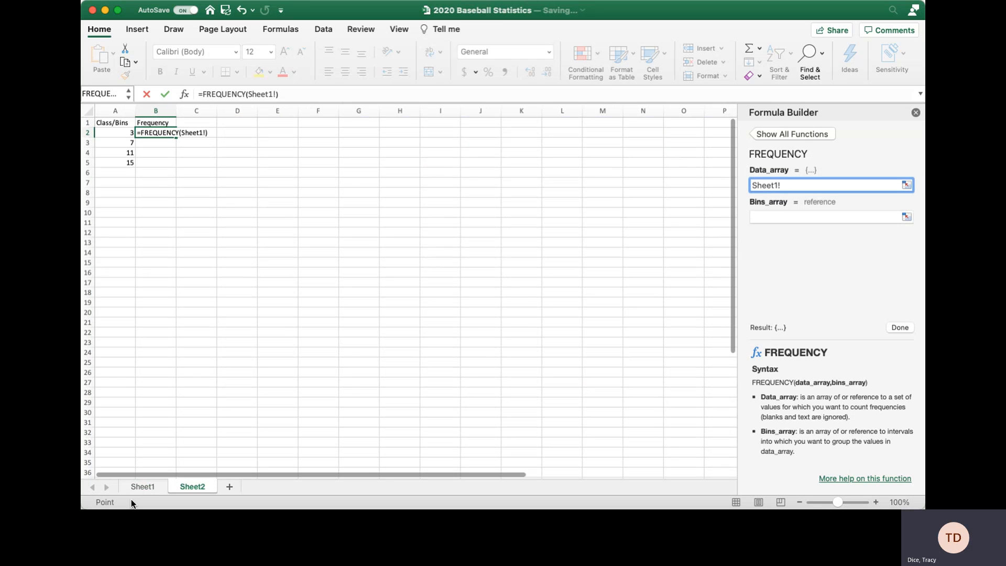
{"action": "left_click", "coordinate": [147, 487]}
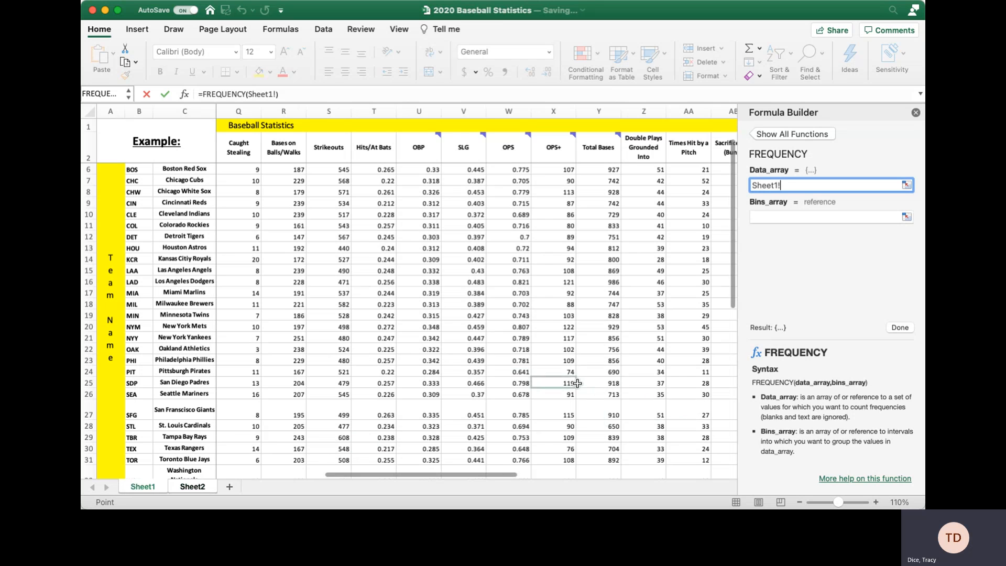
{"action": "scroll", "coordinate": [573, 389], "scroll_direction": "right", "scroll_amount": 2}
{"action": "scroll", "coordinate": [572, 388], "scroll_direction": "right", "scroll_amount": 2}
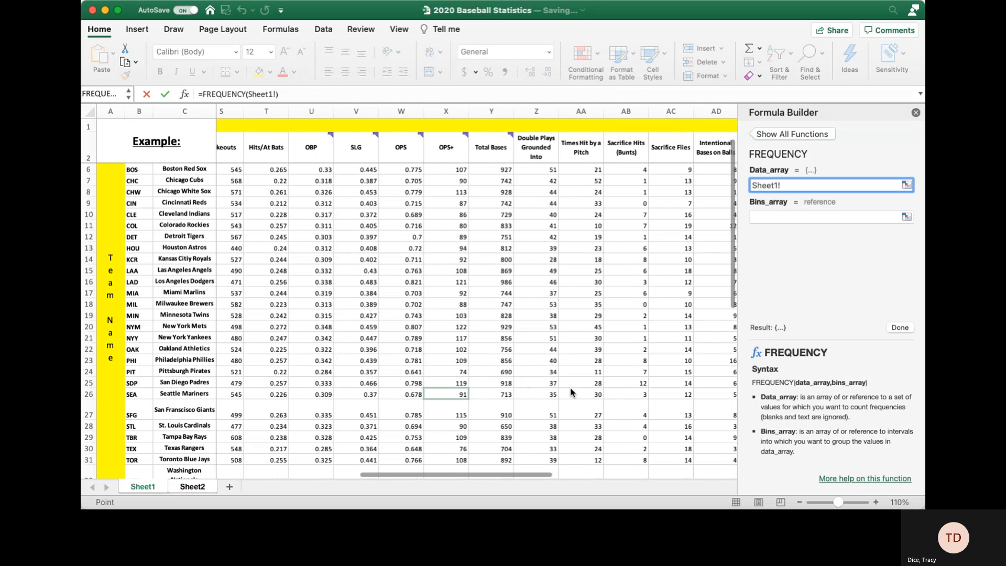
{"action": "left_click", "coordinate": [571, 390]}
{"action": "left_click", "coordinate": [136, 487]}
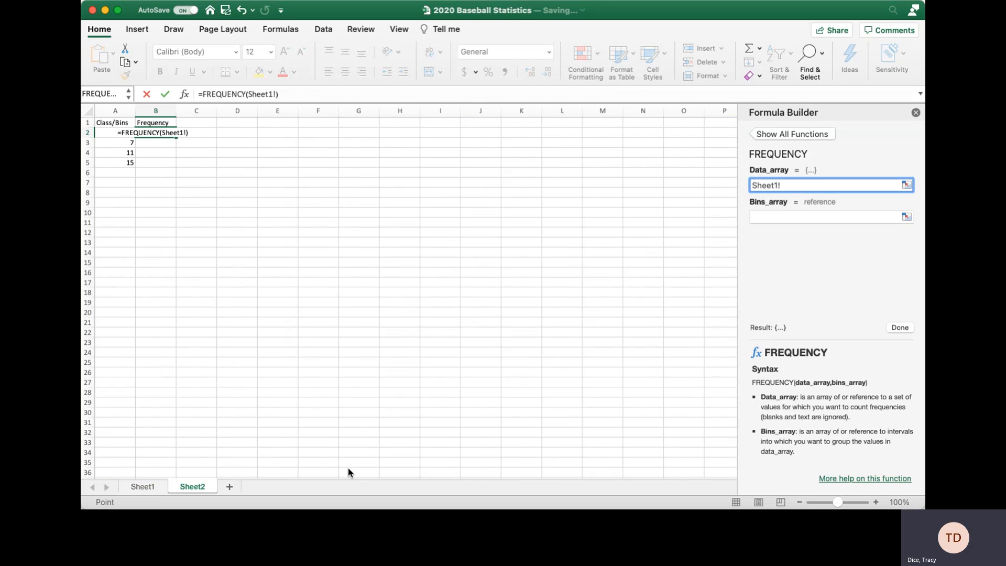
{"action": "left_click", "coordinate": [146, 489]}
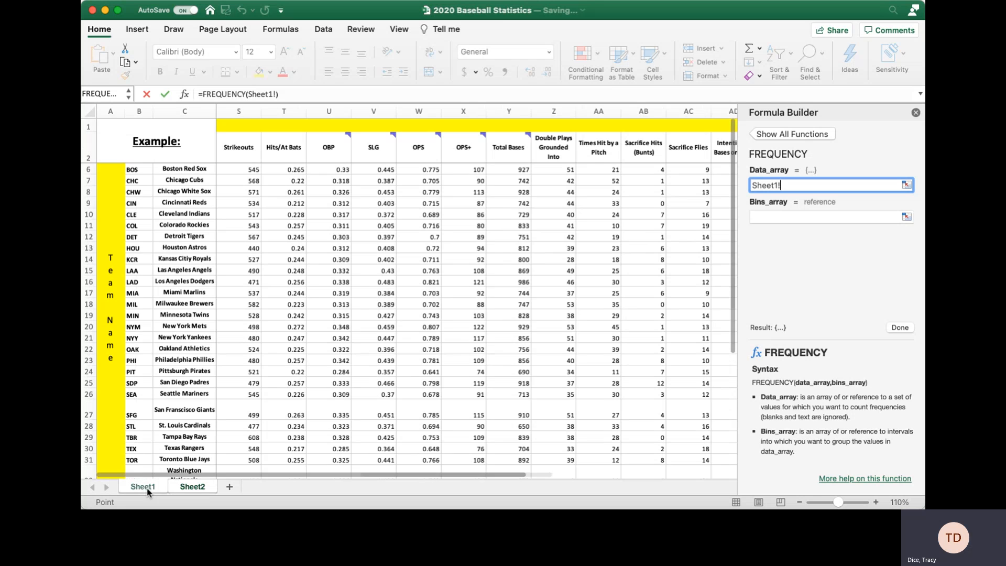
{"action": "scroll", "coordinate": [529, 374], "scroll_direction": "down", "scroll_amount": 5}
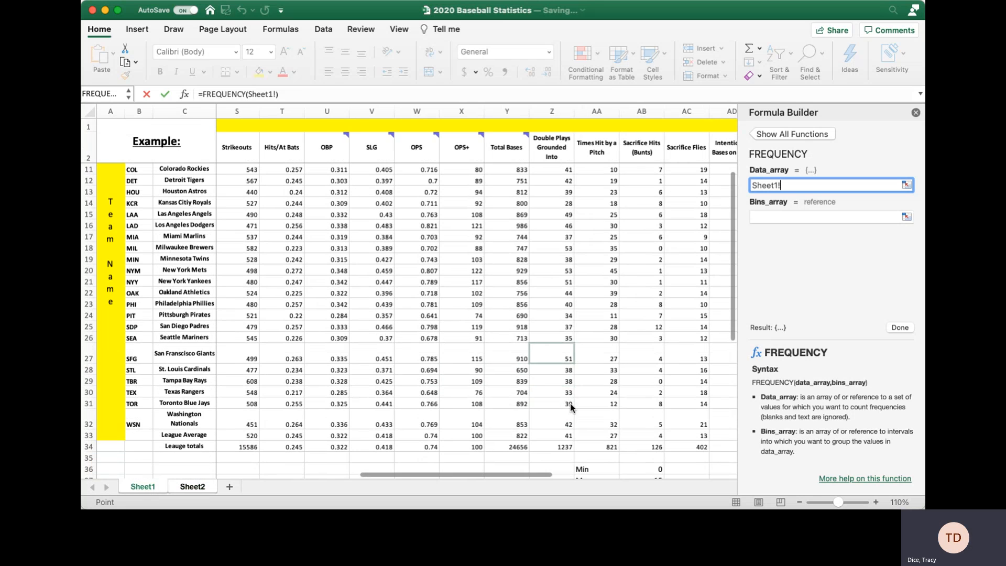
{"action": "left_click", "coordinate": [571, 401]}
{"action": "left_click", "coordinate": [135, 485]}
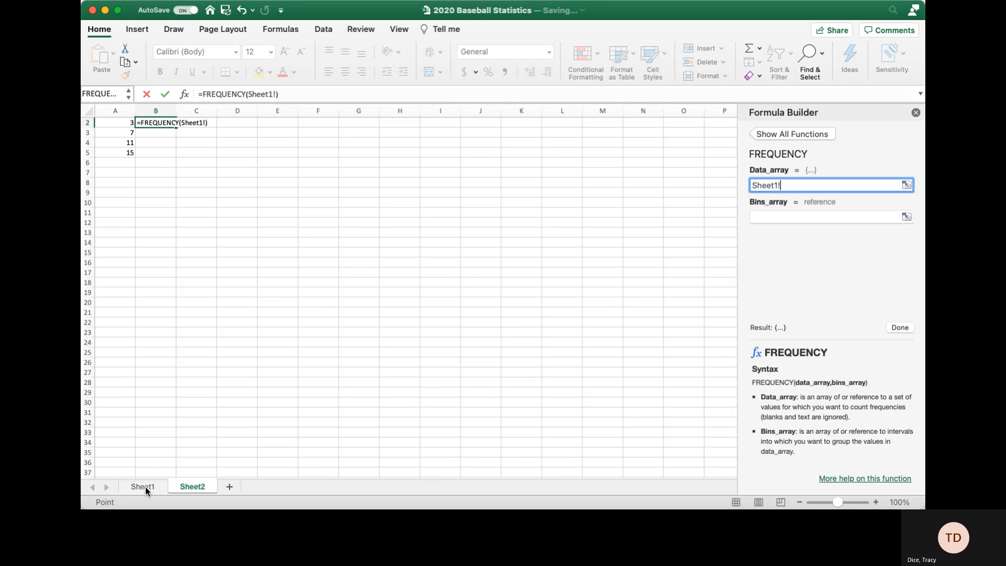
{"action": "left_click", "coordinate": [146, 488]}
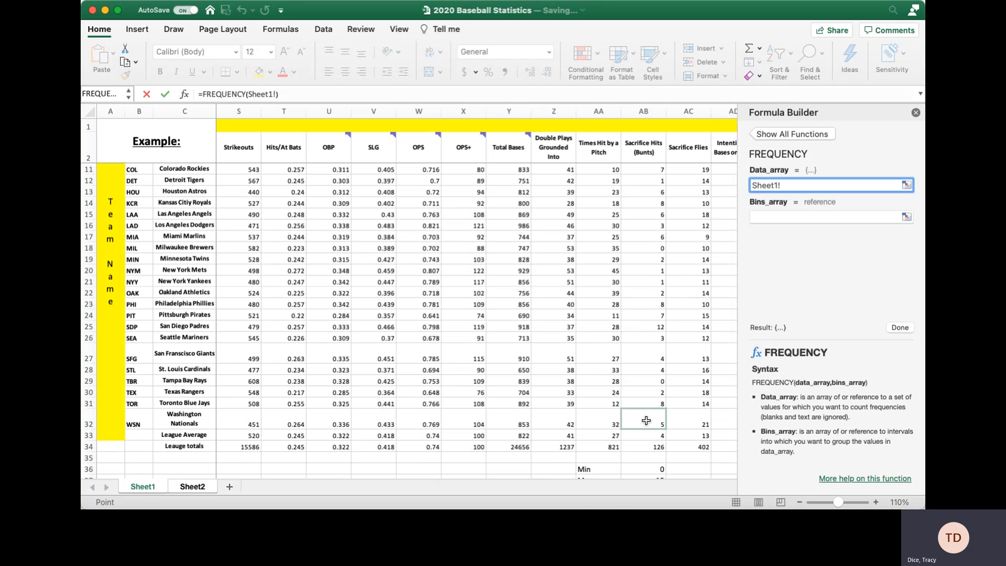
Set Data_array to Sheet1!AB3:AB32 and Bins_array to A2:A5, giving 15, 10, 3, 2, 0.
{"action": "left_click_drag", "start_coordinate": [646, 420], "coordinate": [647, 169]}
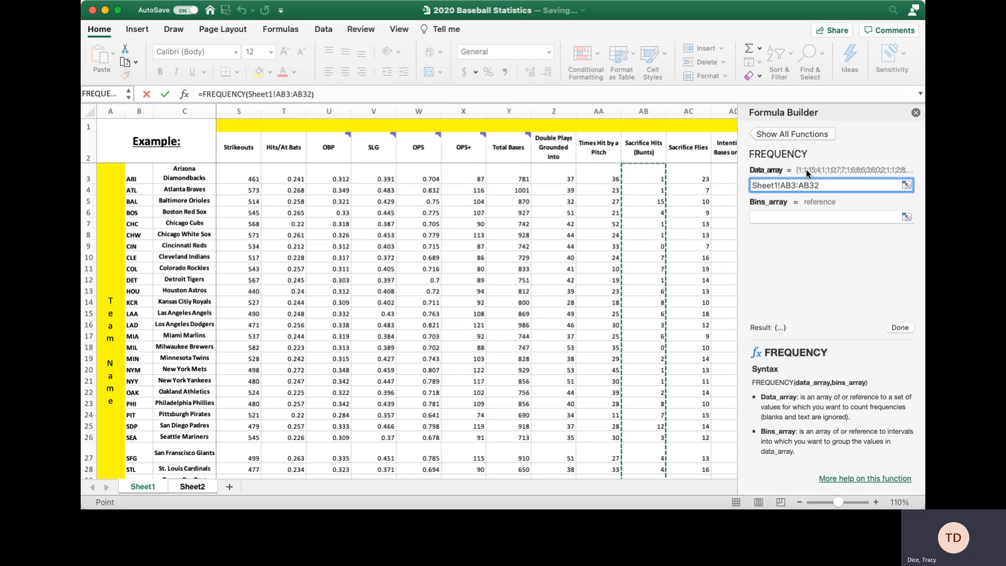
{"action": "left_click", "coordinate": [817, 217]}
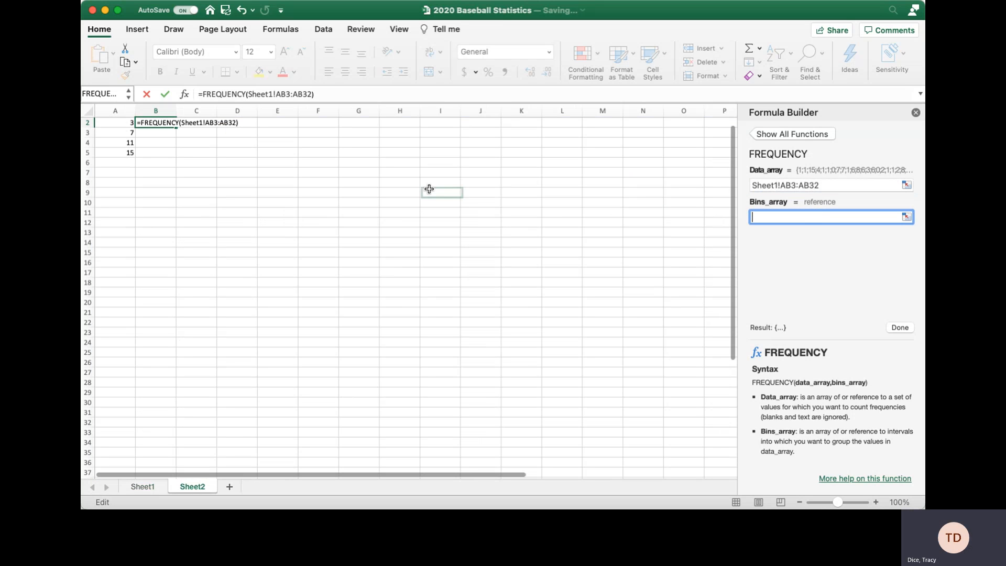
{"action": "scroll", "coordinate": [429, 189], "scroll_direction": "up", "scroll_amount": 1}
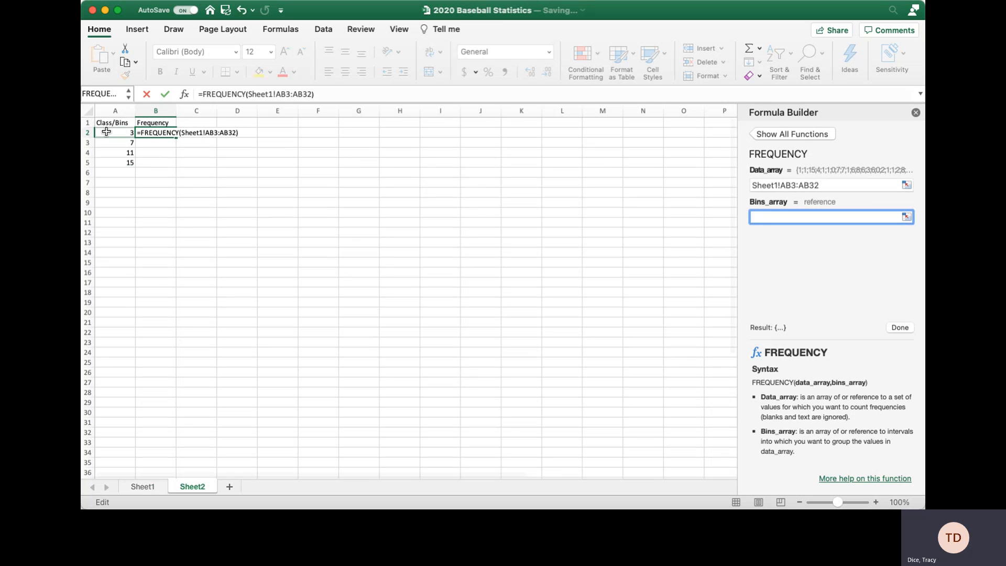
{"action": "left_click_drag", "start_coordinate": [106, 132], "coordinate": [106, 163]}
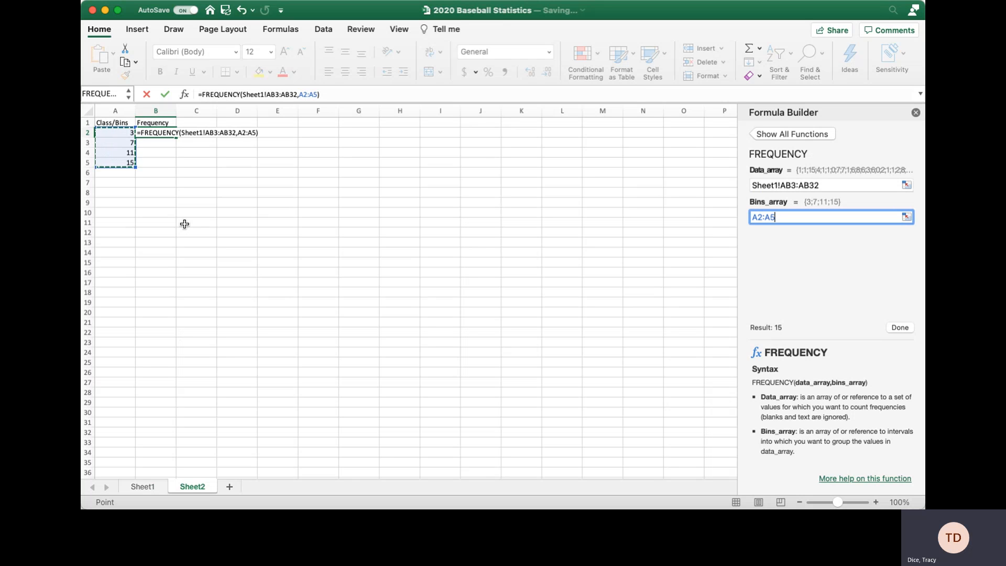
{"action": "left_click", "coordinate": [899, 327]}
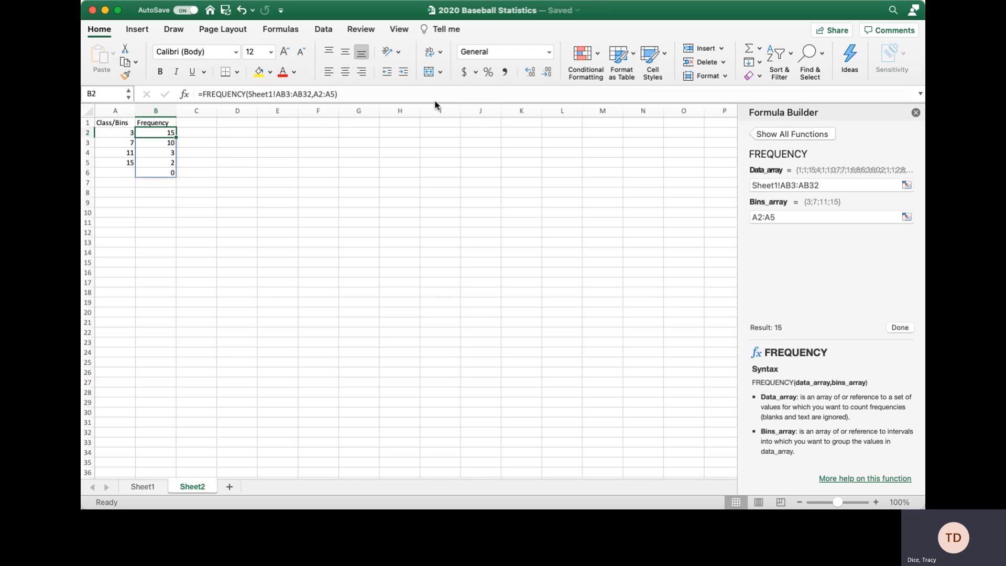
{"action": "left_click", "coordinate": [180, 252]}
Close the Formula Builder and start =frequency(Sheet1!AB3:AB32, in cell B9.
{"action": "left_click", "coordinate": [121, 212]}
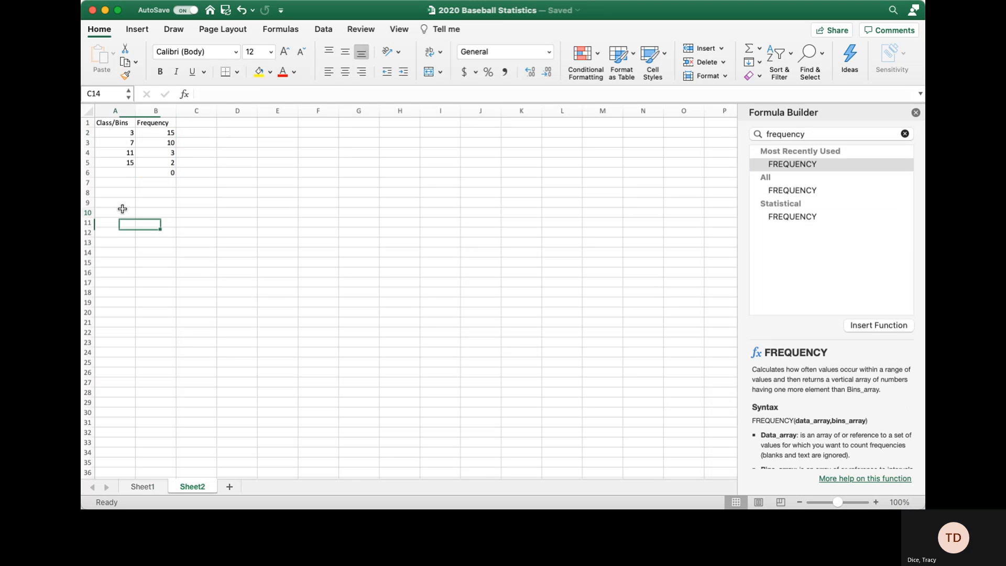
{"action": "left_click", "coordinate": [159, 202]}
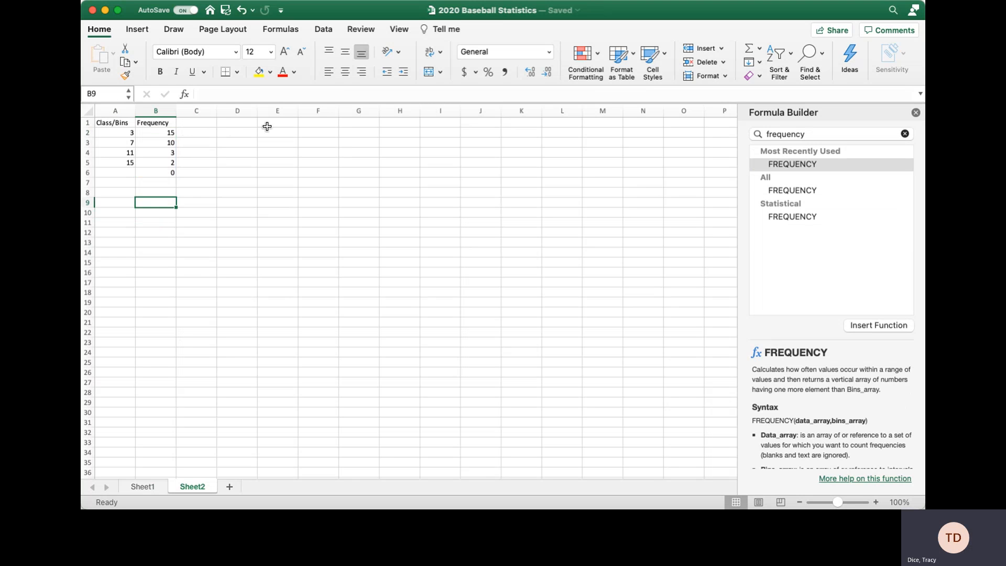
{"action": "left_click", "coordinate": [916, 112]}
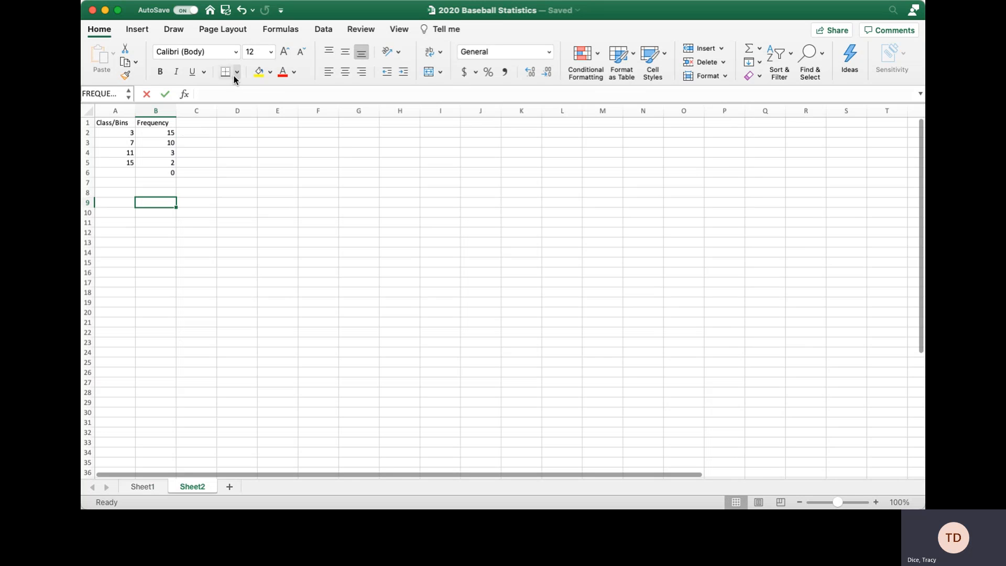
{"action": "type", "text": "=fr"}
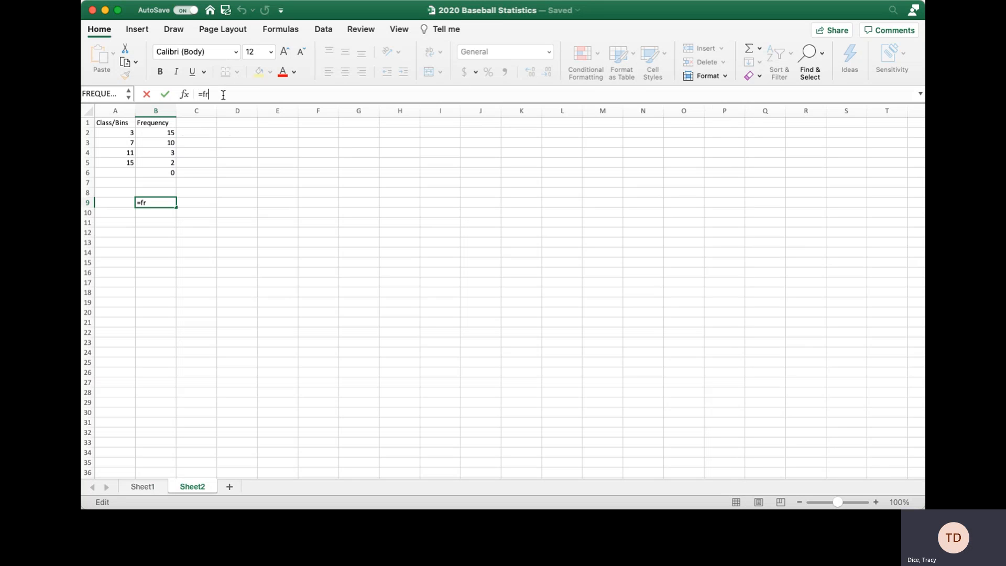
{"action": "type", "text": "eq"}
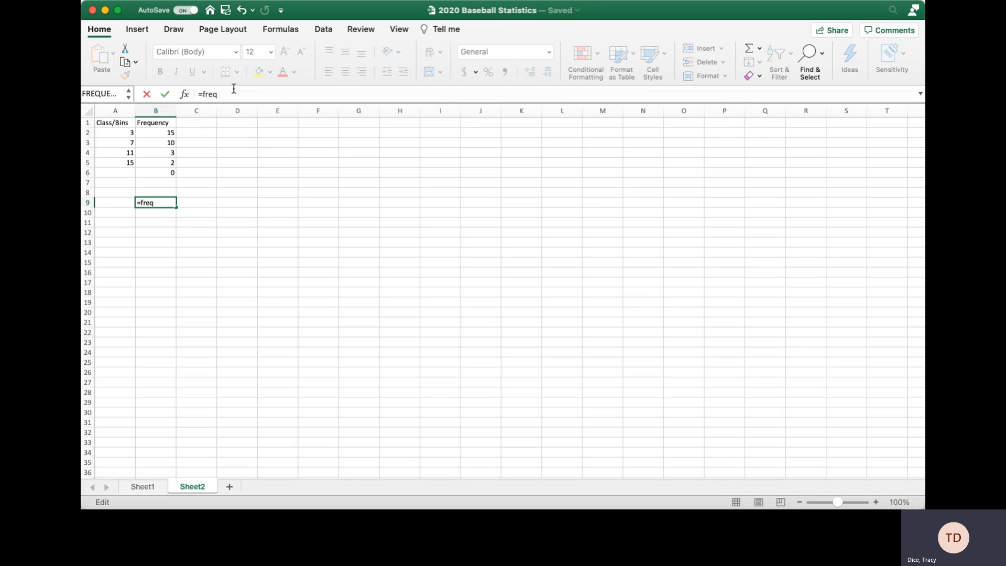
{"action": "type", "text": "uency("}
{"action": "left_click", "coordinate": [152, 488]}
{"action": "left_click_drag", "start_coordinate": [650, 181], "coordinate": [651, 393]}
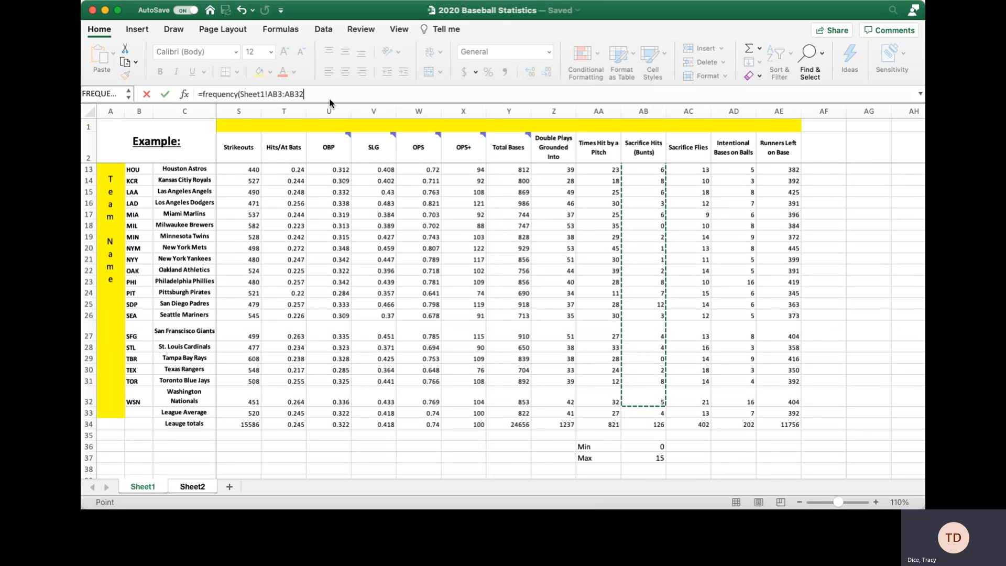
{"action": "type", "text": ","}
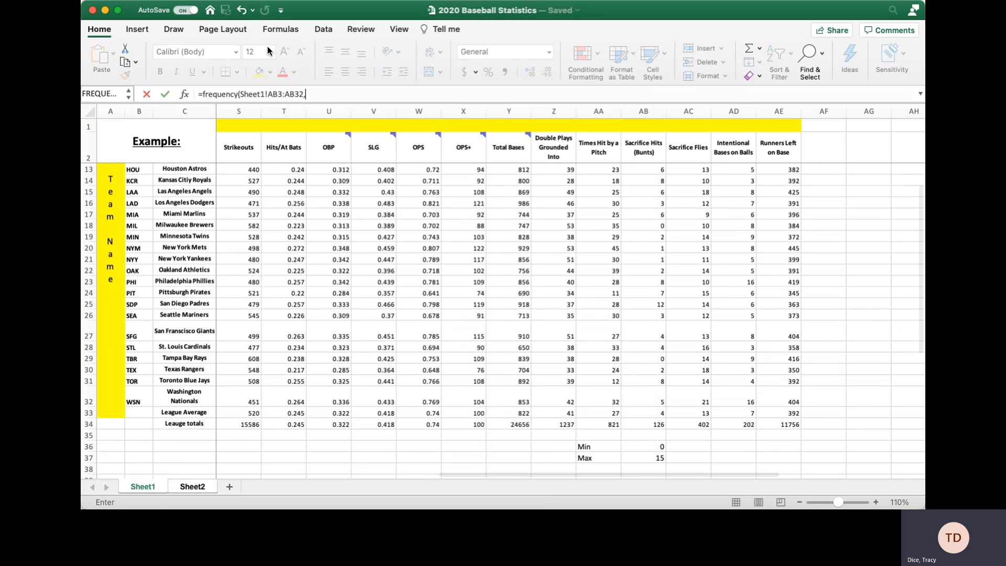
Add bins A2:A5 without the Sheet2 prefix and enter it as an array formula.
{"action": "left_click", "coordinate": [194, 487]}
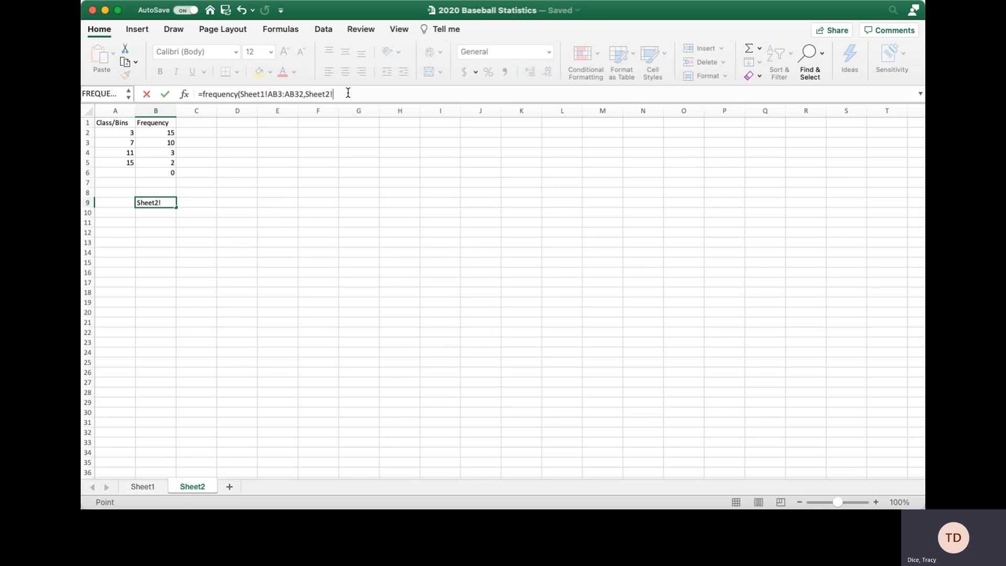
{"action": "key", "text": "BackSpace"}
{"action": "key", "text": "BackSpace"}
{"action": "key", "text": "BackSpace"}
{"action": "key", "text": "BackSpace"}
{"action": "key", "text": "BackSpace"}
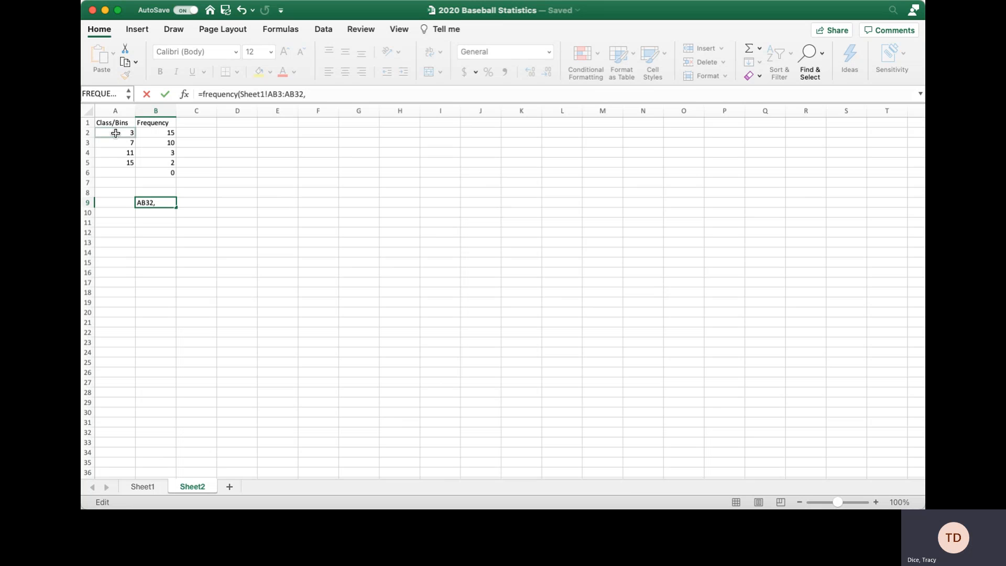
{"action": "left_click_drag", "start_coordinate": [117, 133], "coordinate": [121, 165]}
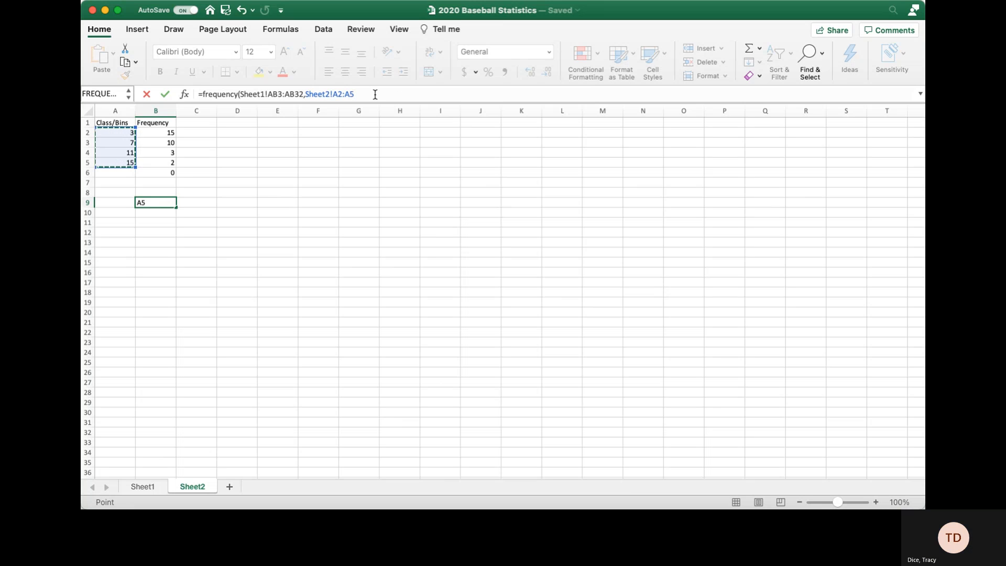
{"action": "left_click", "coordinate": [336, 94]}
{"action": "key", "text": "BackSpace"}
{"action": "key", "text": "BackSpace"}
{"action": "key", "text": "BackSpace"}
{"action": "key", "text": "BackSpace"}
{"action": "key", "text": "BackSpace"}
{"action": "key", "text": "BackSpace"}
{"action": "key", "text": "BackSpace"}
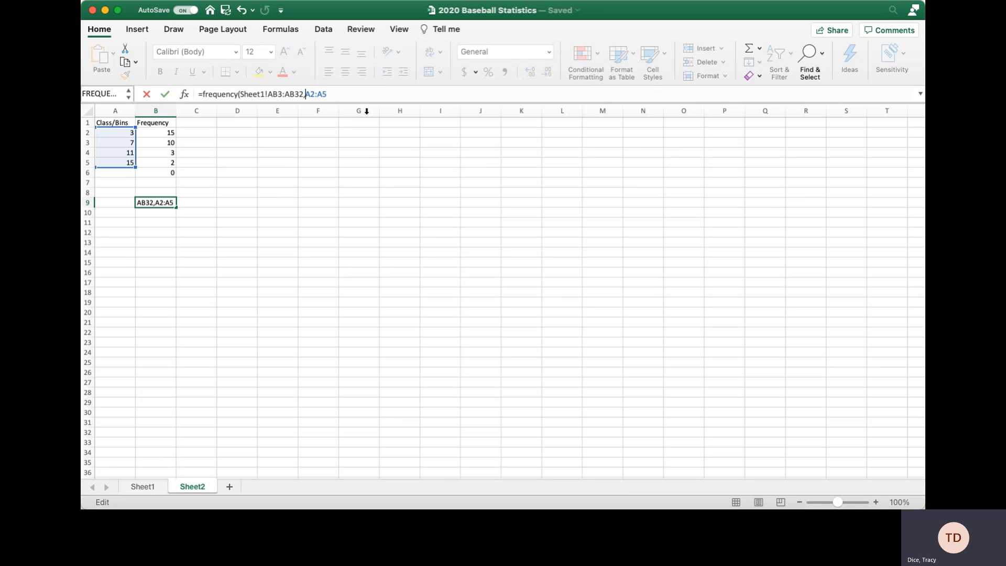
{"action": "key", "text": "Right"}
{"action": "key", "text": "Right"}
{"action": "key", "text": "Right"}
{"action": "key", "text": "Right"}
{"action": "key", "text": "Right"}
{"action": "key", "text": "ctrl+shift+Return"}
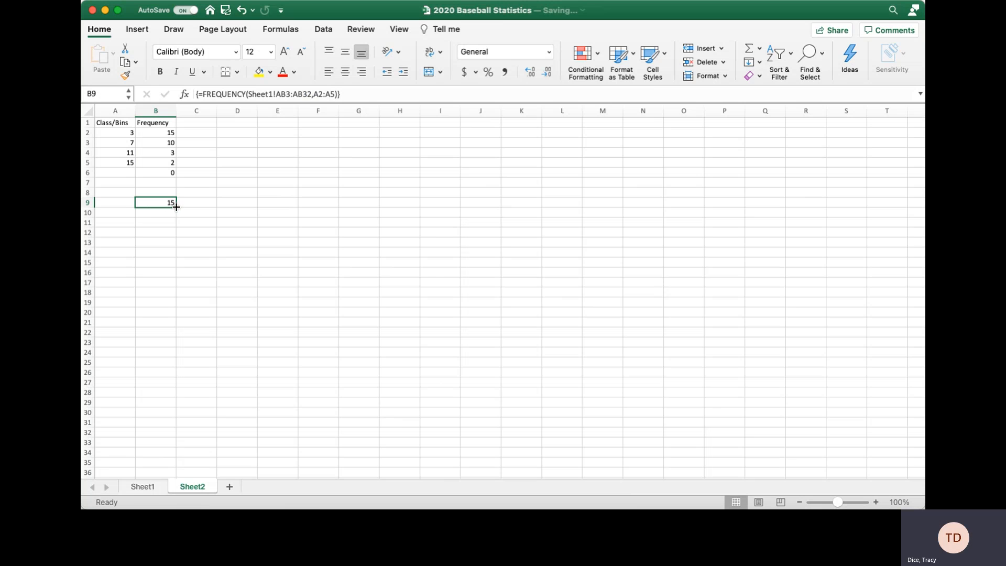
Fill the B9 formula down, then clear the stray results in B9:B12.
{"action": "left_click_drag", "start_coordinate": [177, 208], "coordinate": [176, 233]}
{"action": "left_click", "coordinate": [197, 203]}
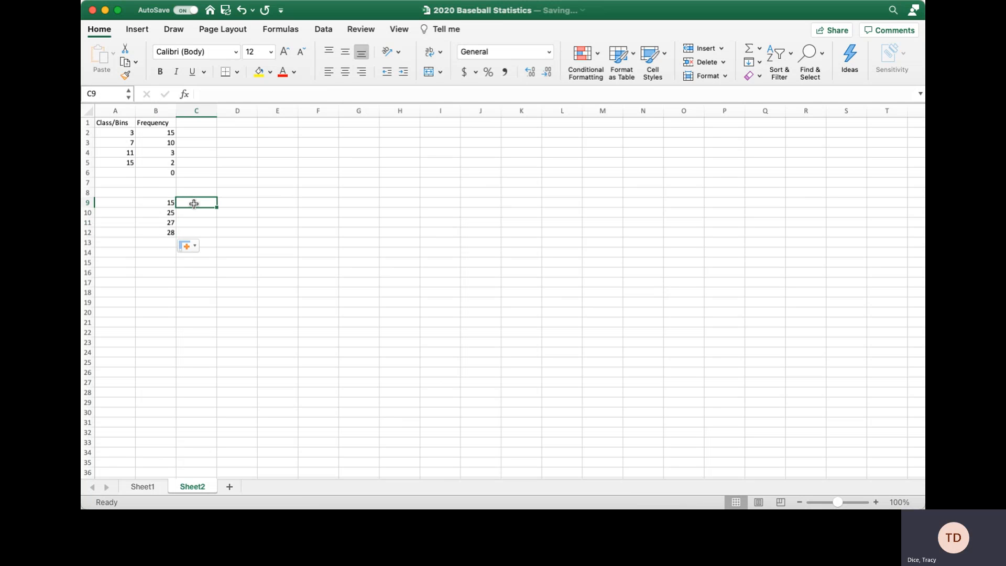
{"action": "left_click", "coordinate": [165, 203]}
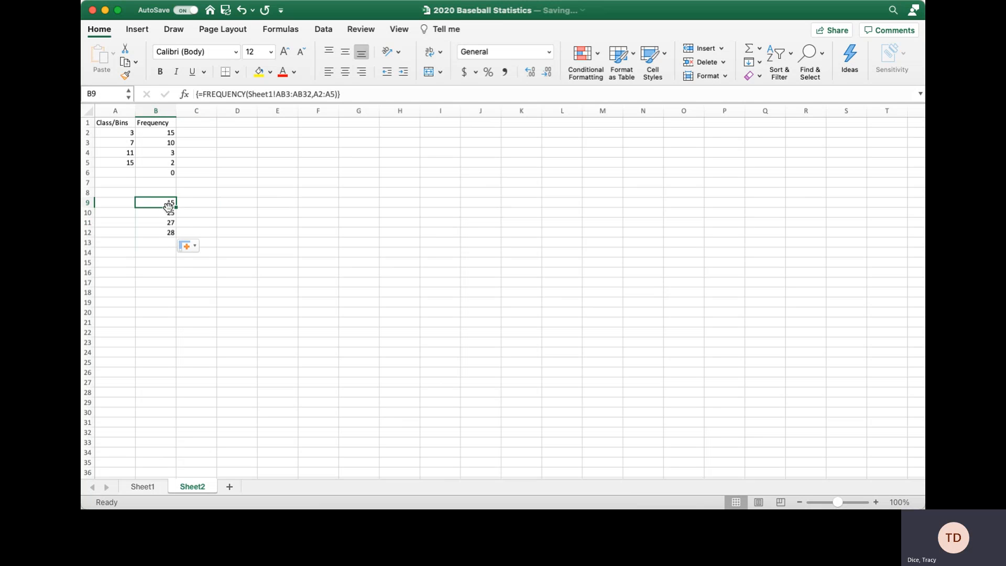
{"action": "left_click_drag", "start_coordinate": [167, 204], "coordinate": [175, 236]}
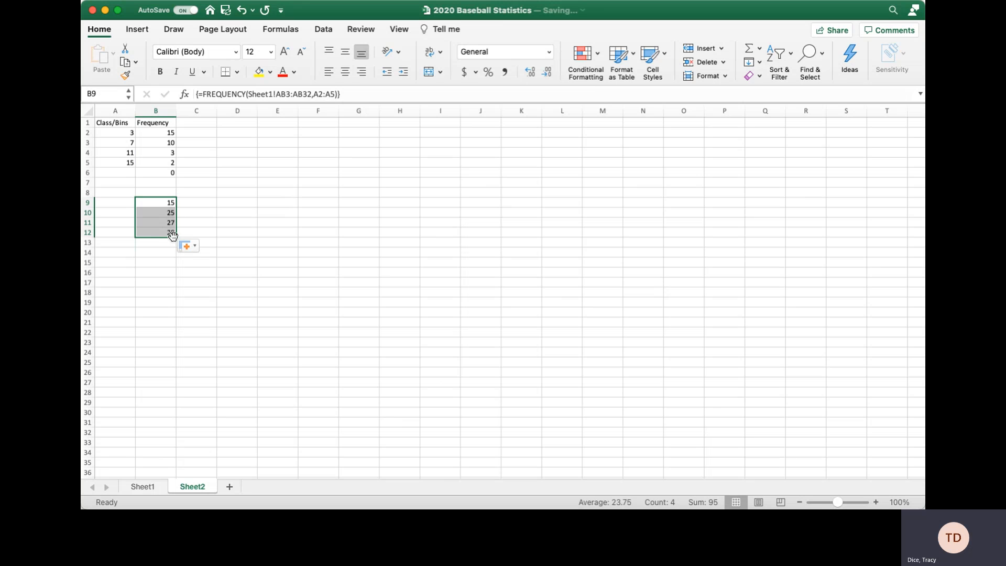
{"action": "key", "text": "Delete"}
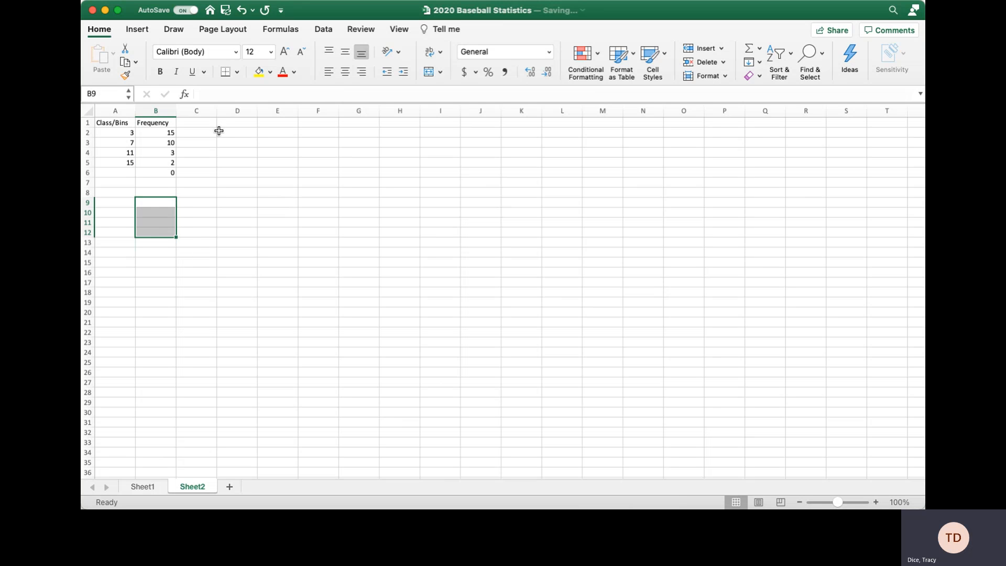
Enter =FREQUENCY(Sheet1!AB3:AB32,Sheet2!A2:A5) in D2 as an array formula.
{"action": "left_click", "coordinate": [234, 134]}
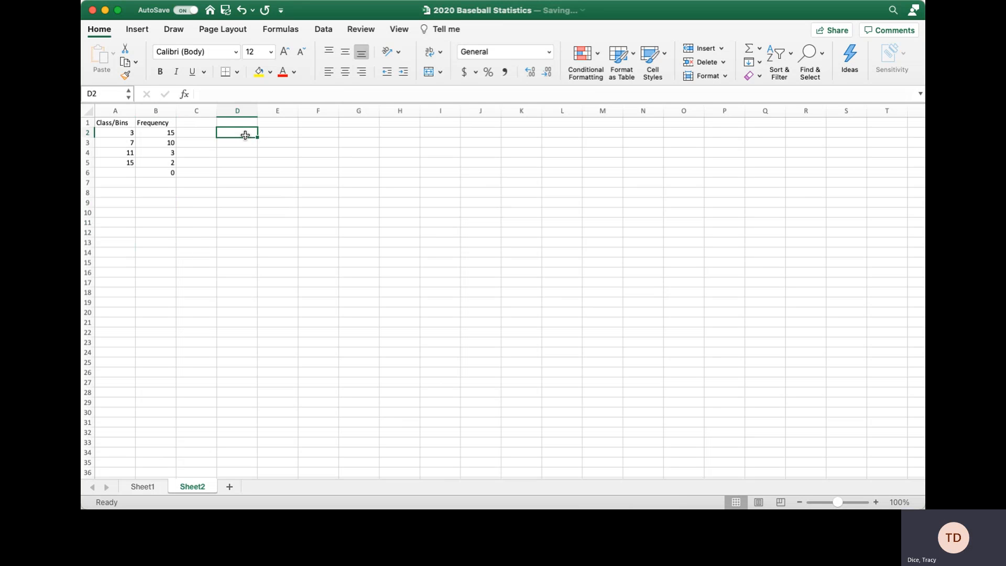
{"action": "type", "text": "=fr"}
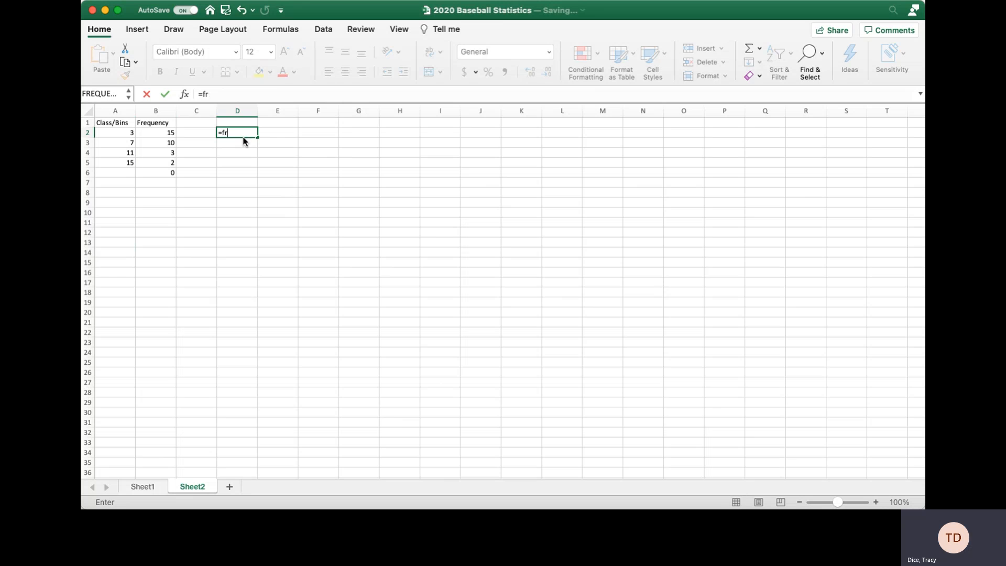
{"action": "type", "text": "equency("}
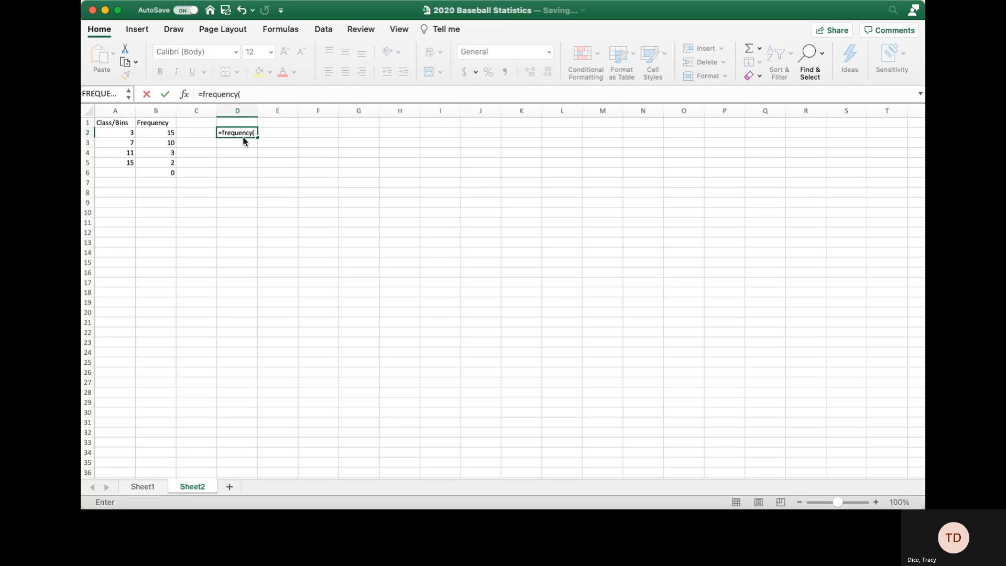
{"action": "left_click", "coordinate": [147, 487]}
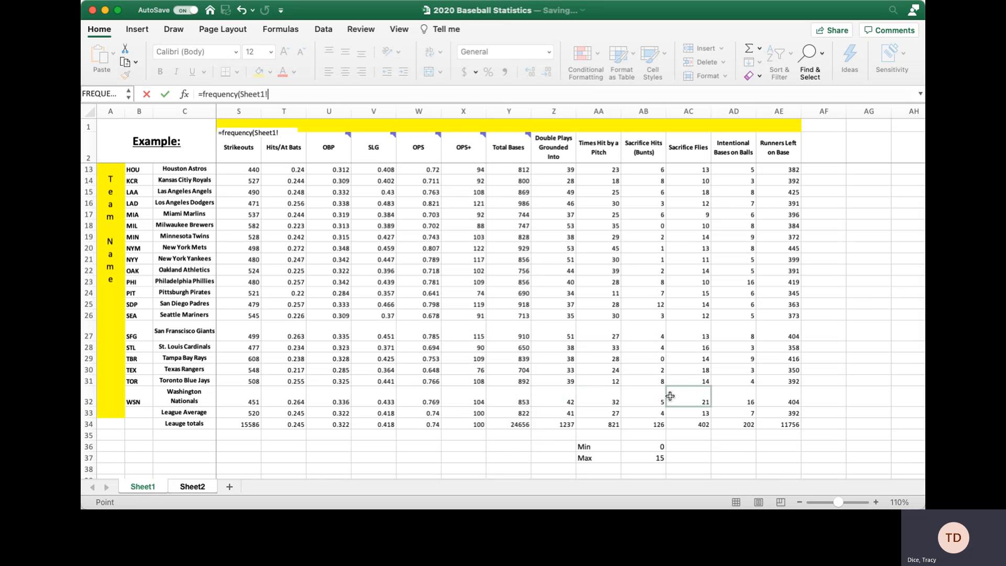
{"action": "left_click_drag", "start_coordinate": [658, 401], "coordinate": [644, 370]}
{"action": "left_click_drag", "start_coordinate": [639, 325], "coordinate": [655, 180]}
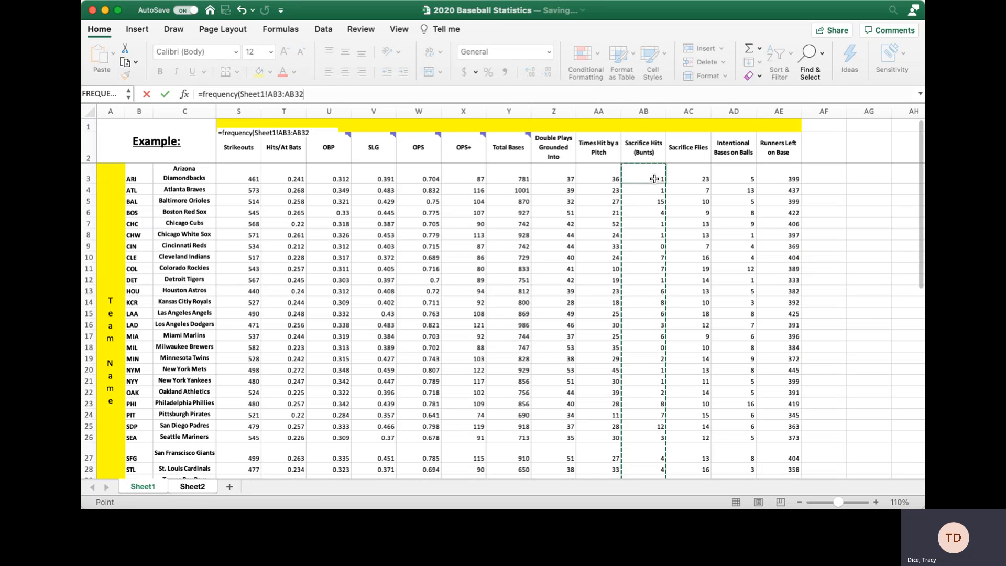
{"action": "left_click", "coordinate": [341, 94]}
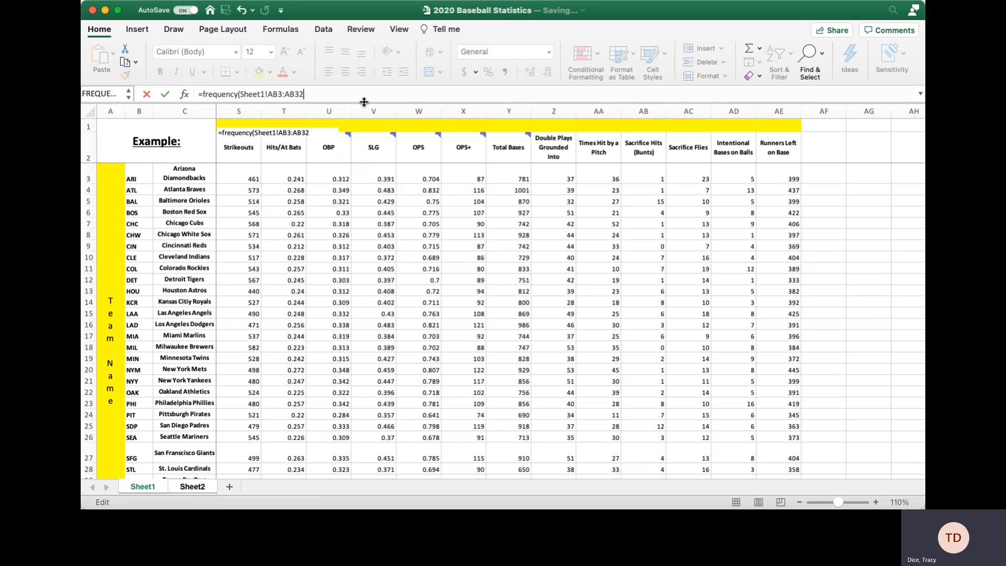
{"action": "type", "text": ","}
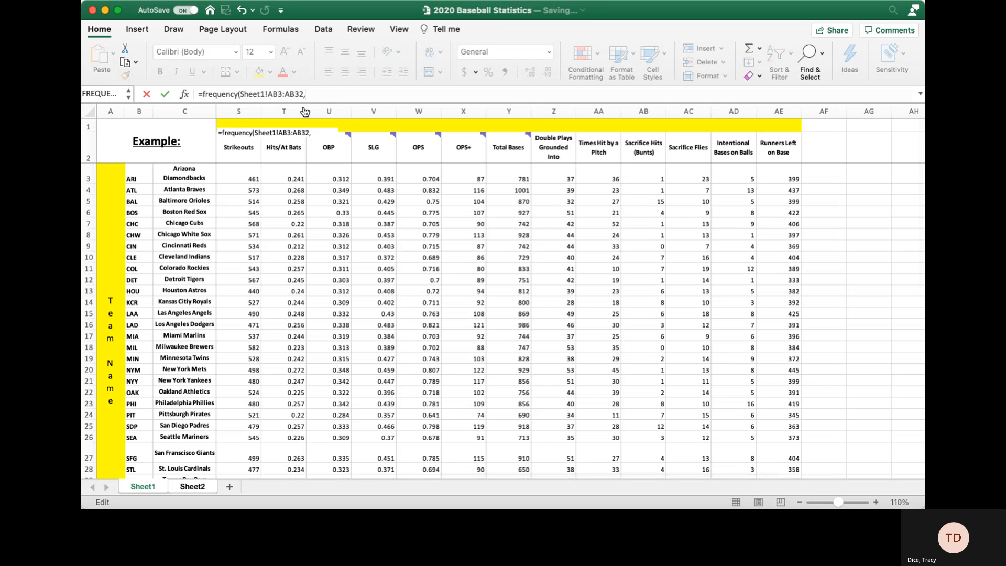
{"action": "left_click", "coordinate": [187, 488]}
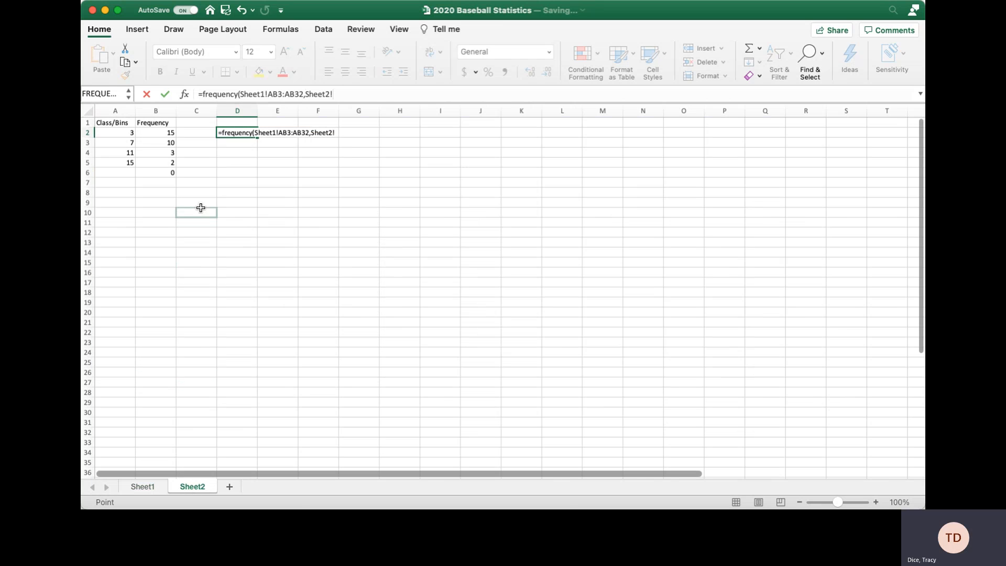
{"action": "left_click_drag", "start_coordinate": [137, 135], "coordinate": [134, 159]}
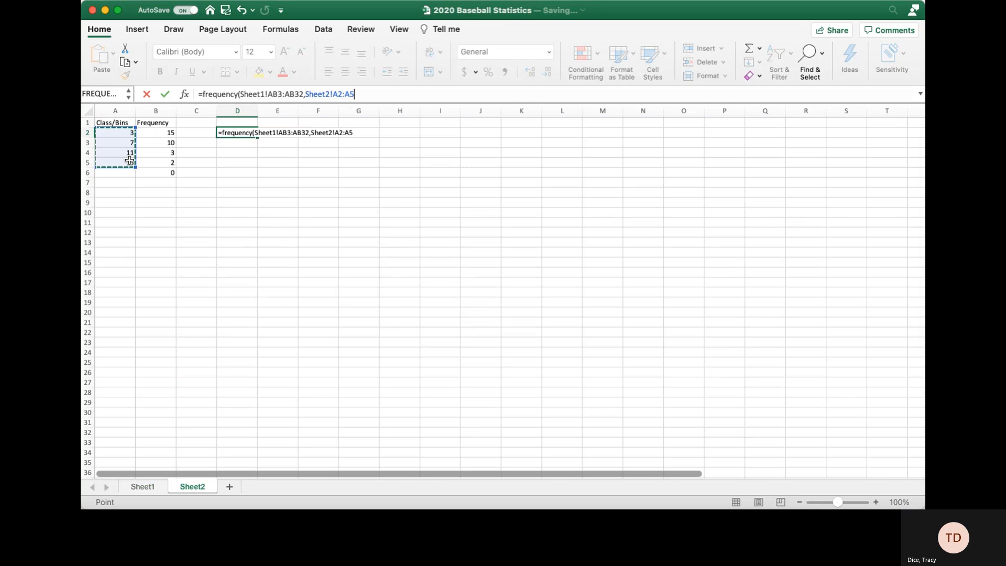
{"action": "type", "text": ")"}
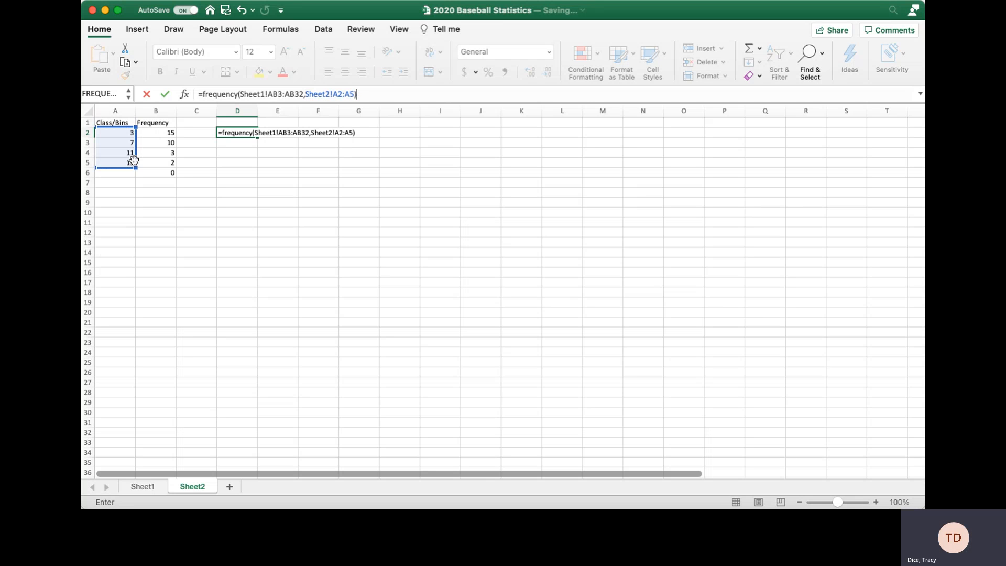
{"action": "key", "text": "ctrl+shift+Return"}
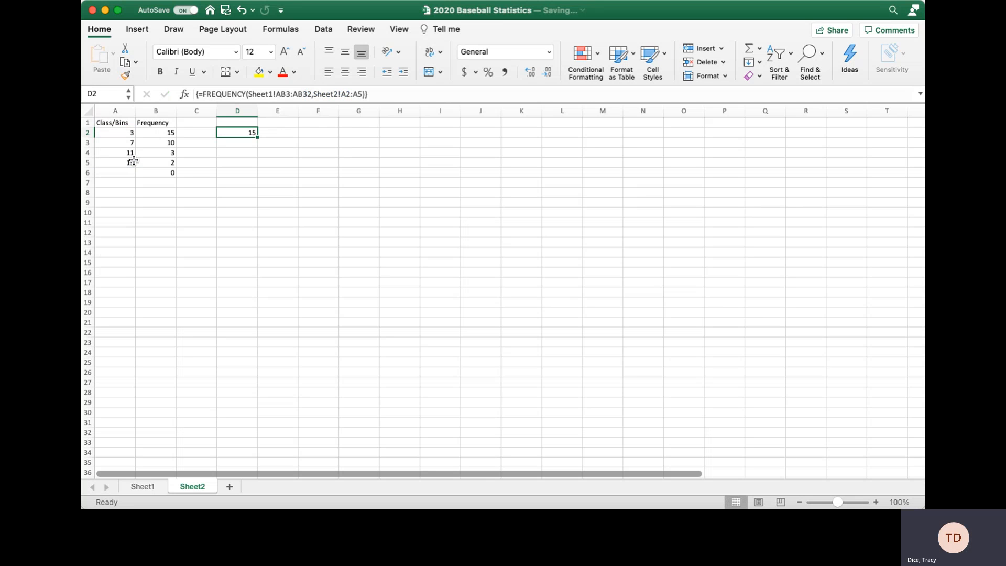
Fill the D2 formula down to D5, giving 15, 25, 27, 28.
{"action": "left_click_drag", "start_coordinate": [257, 137], "coordinate": [253, 171]}
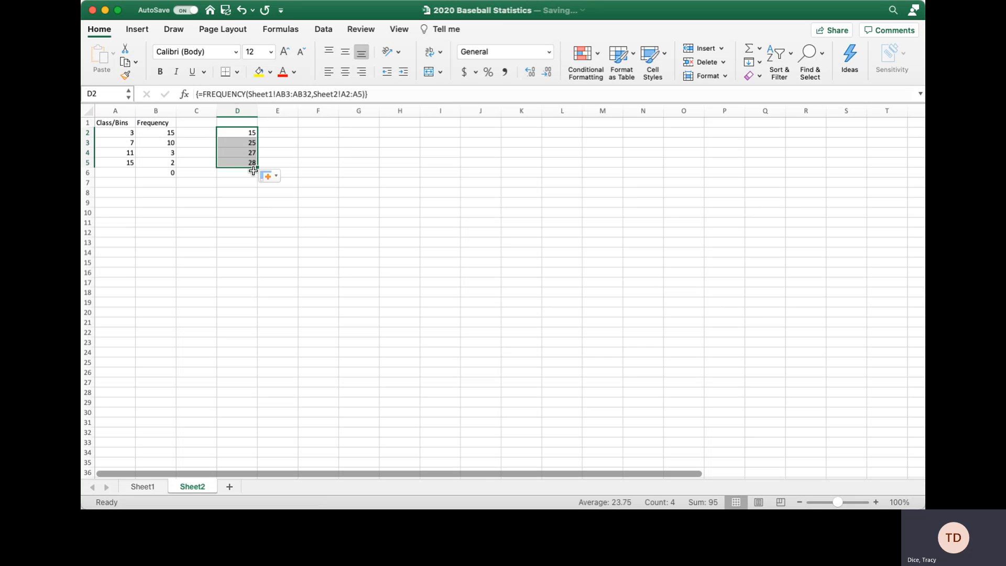
{"action": "left_click", "coordinate": [238, 184]}
{"action": "left_click_drag", "start_coordinate": [238, 133], "coordinate": [233, 182]}
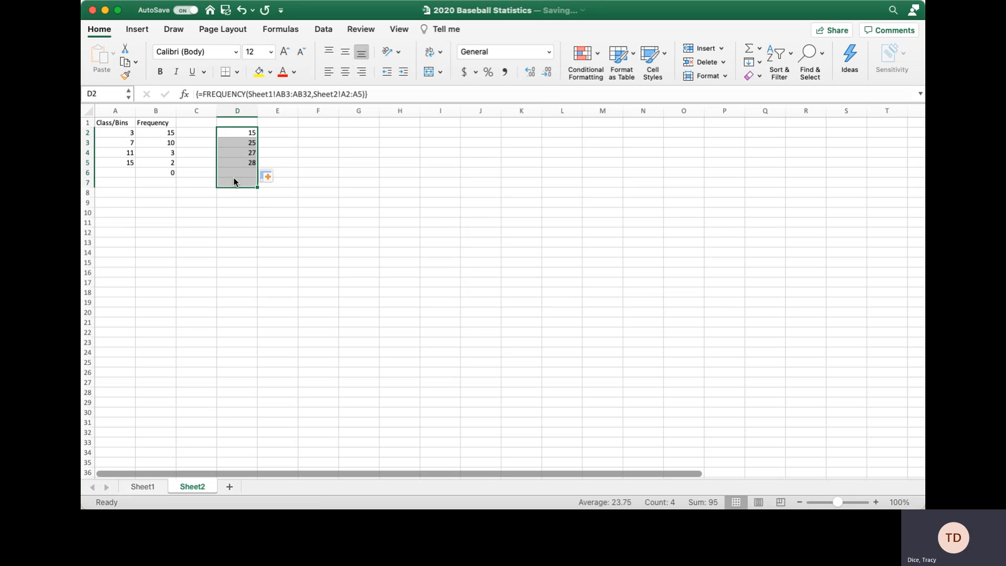
Clear column D's results, select D2:D5 and begin a FREQUENCY formula.
{"action": "key", "text": "Delete"}
{"action": "left_click", "coordinate": [212, 173]}
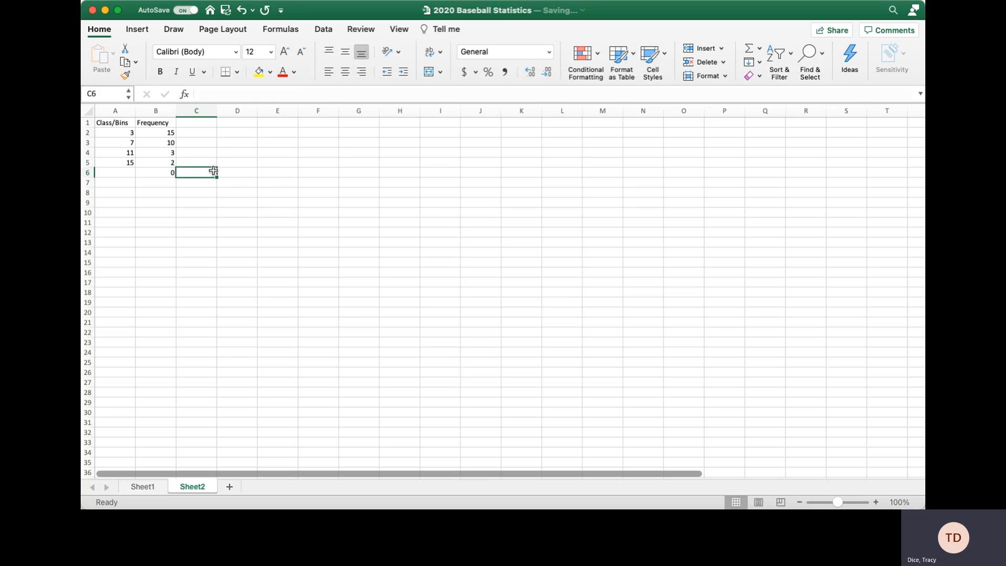
{"action": "left_click_drag", "start_coordinate": [236, 133], "coordinate": [242, 167]}
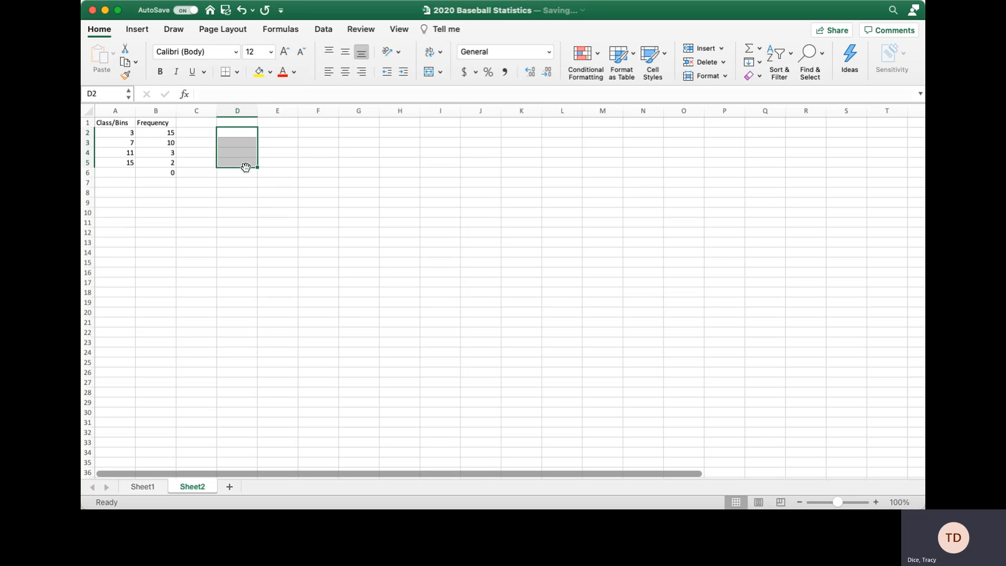
{"action": "left_click", "coordinate": [227, 95]}
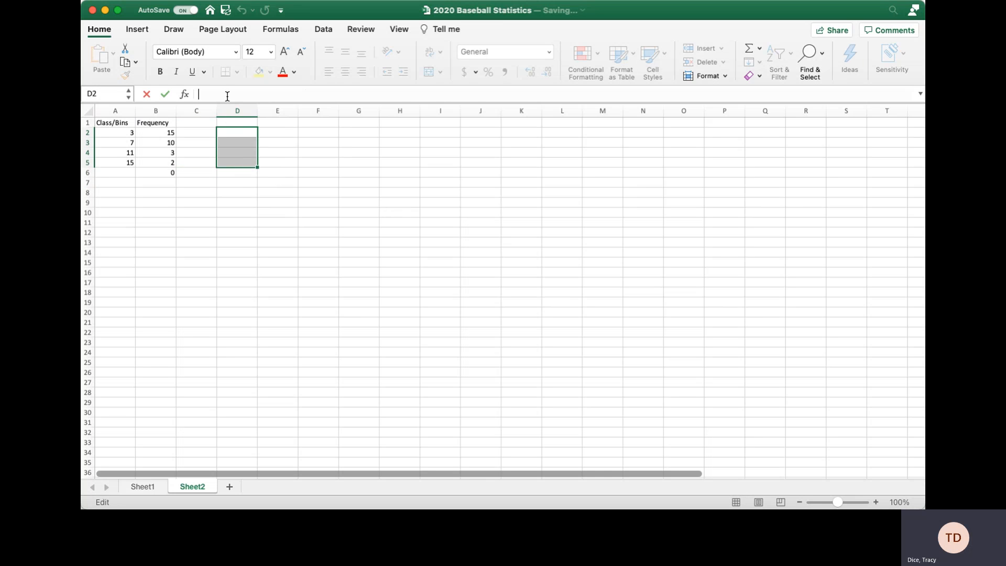
{"action": "type", "text": "=frequ"}
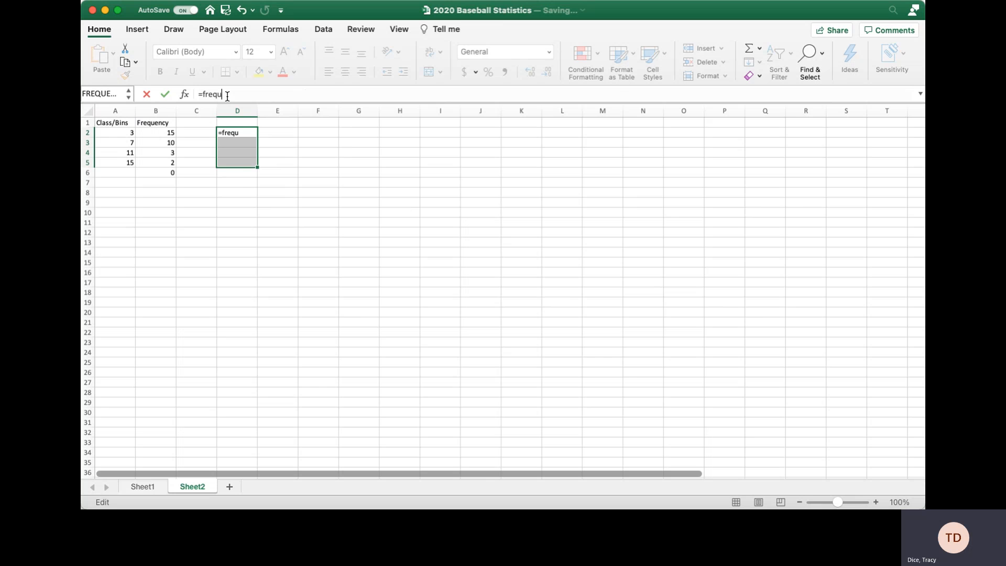
{"action": "type", "text": "en"}
{"action": "key", "text": "Tab"}
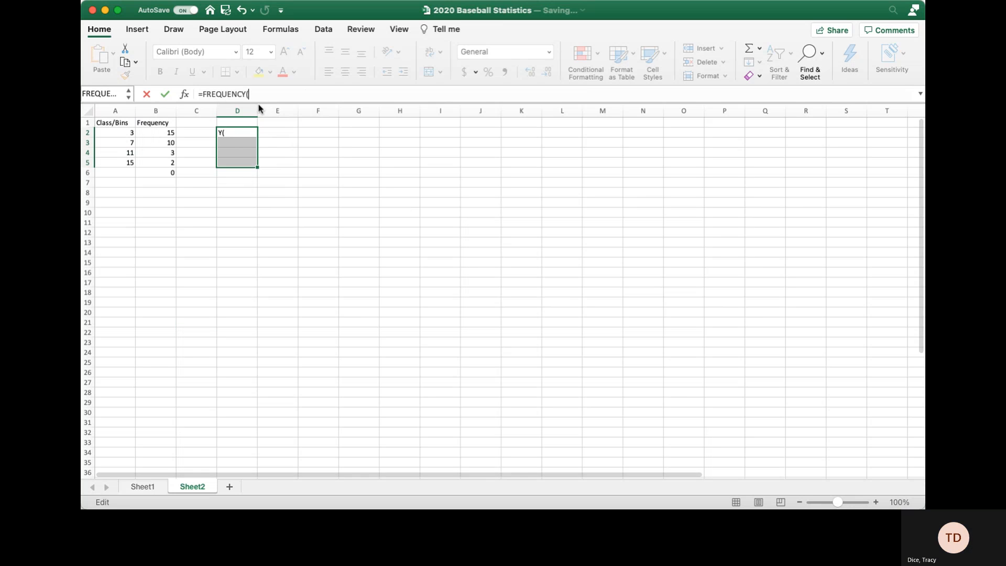
Complete it with Sheet1!AB3:AB32 and bins A2:A5 as an array showing 15, 10, 3, 2.
{"action": "left_click", "coordinate": [141, 487]}
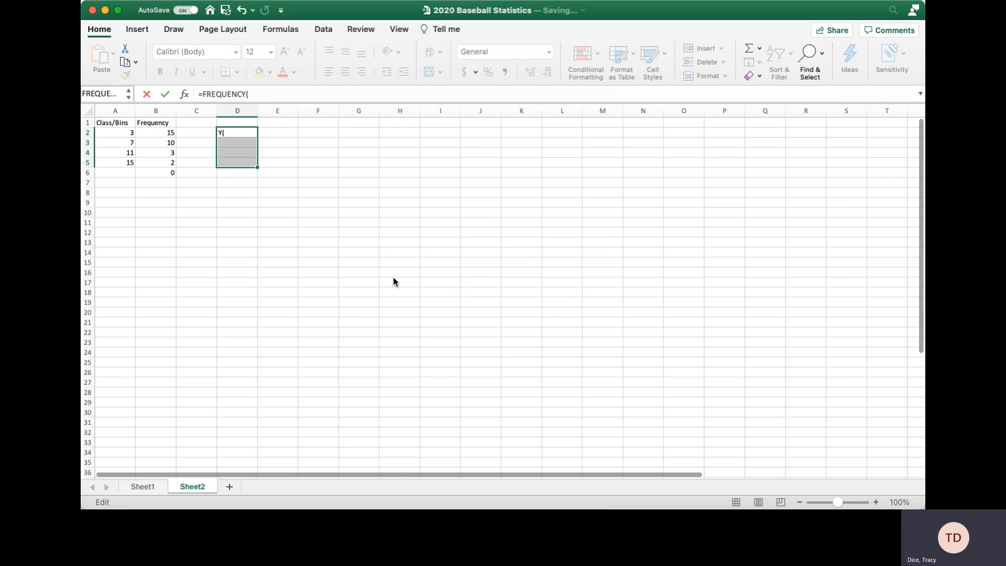
{"action": "left_click_drag", "start_coordinate": [658, 177], "coordinate": [650, 430]}
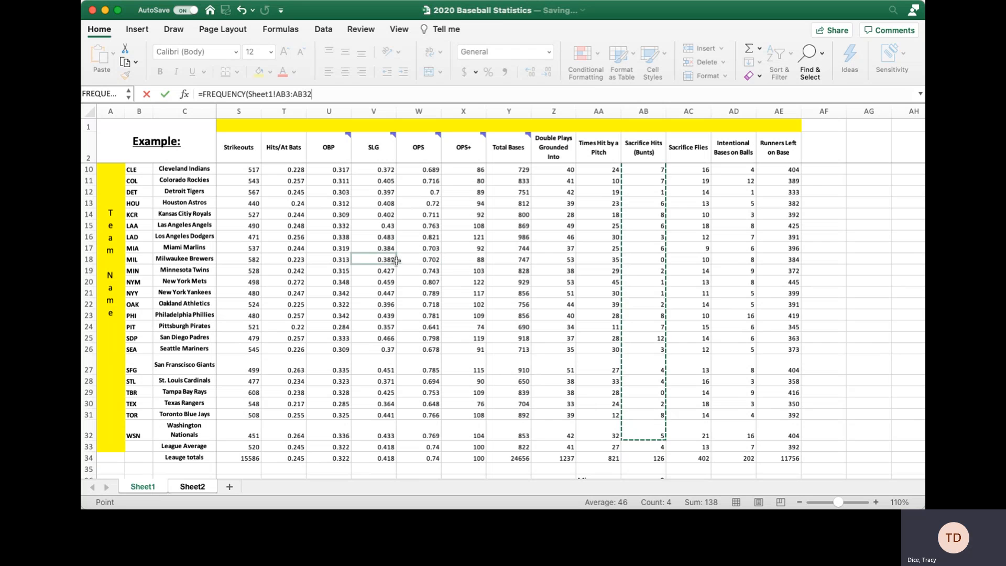
{"action": "type", "text": ","}
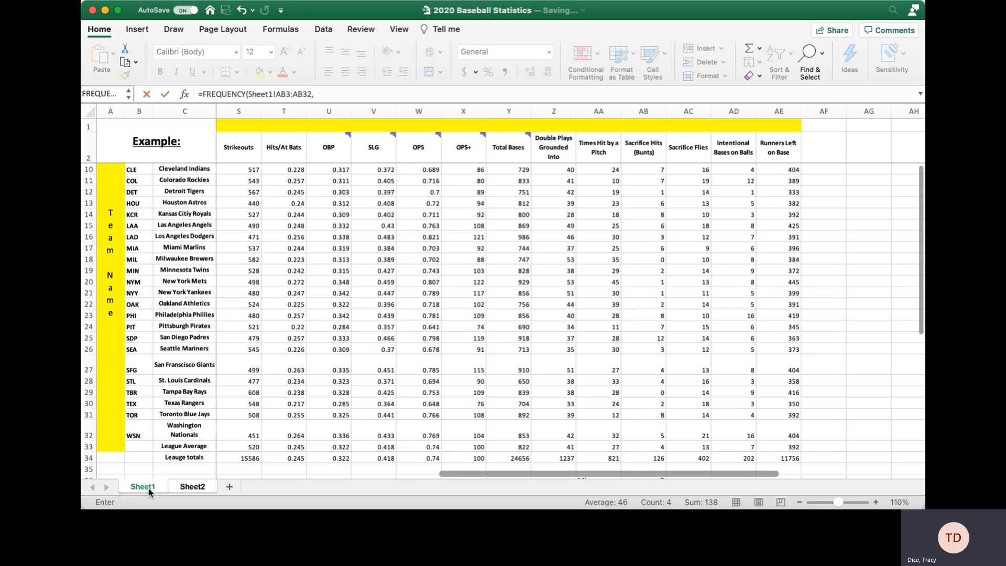
{"action": "left_click", "coordinate": [183, 487]}
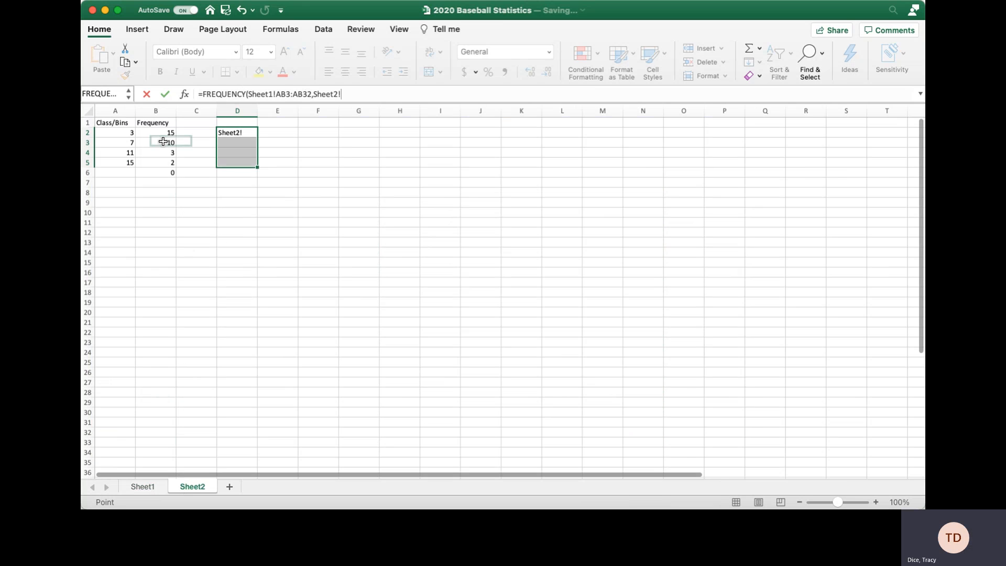
{"action": "left_click_drag", "start_coordinate": [128, 135], "coordinate": [127, 165]}
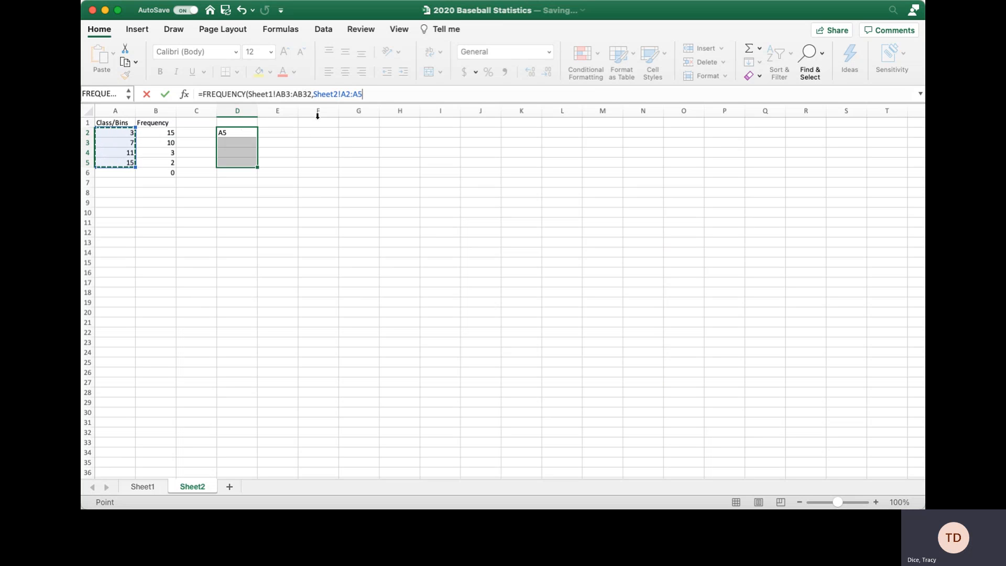
{"action": "type", "text": ")"}
{"action": "key", "text": "ctrl+shift+Return"}
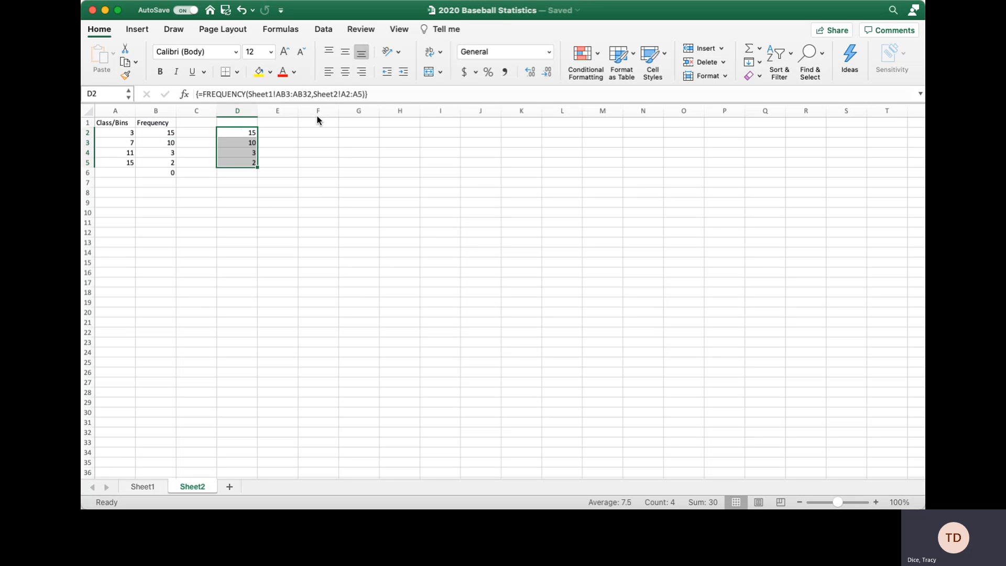
{"action": "left_click", "coordinate": [375, 96]}
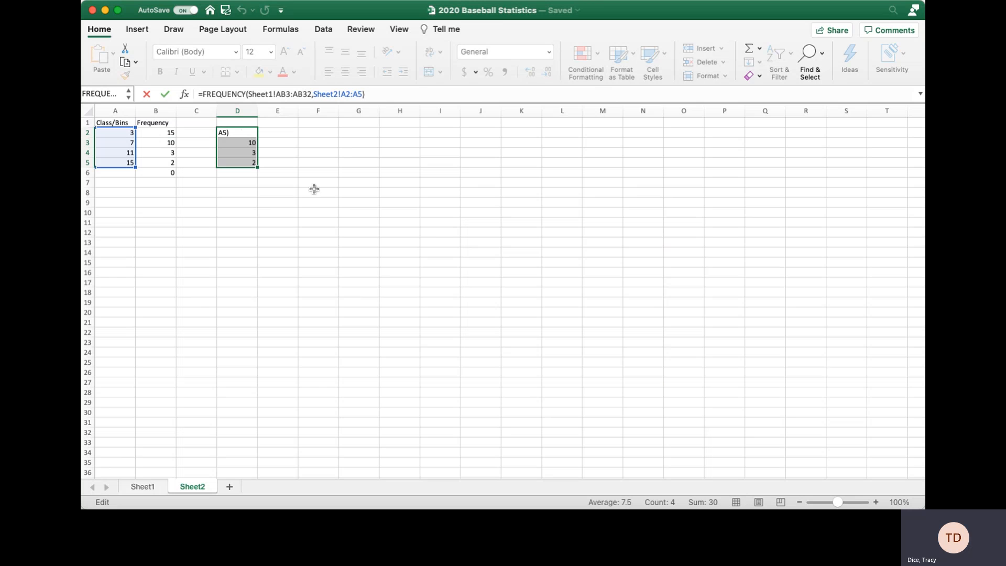
{"action": "key", "text": "ctrl+shift+Return"}
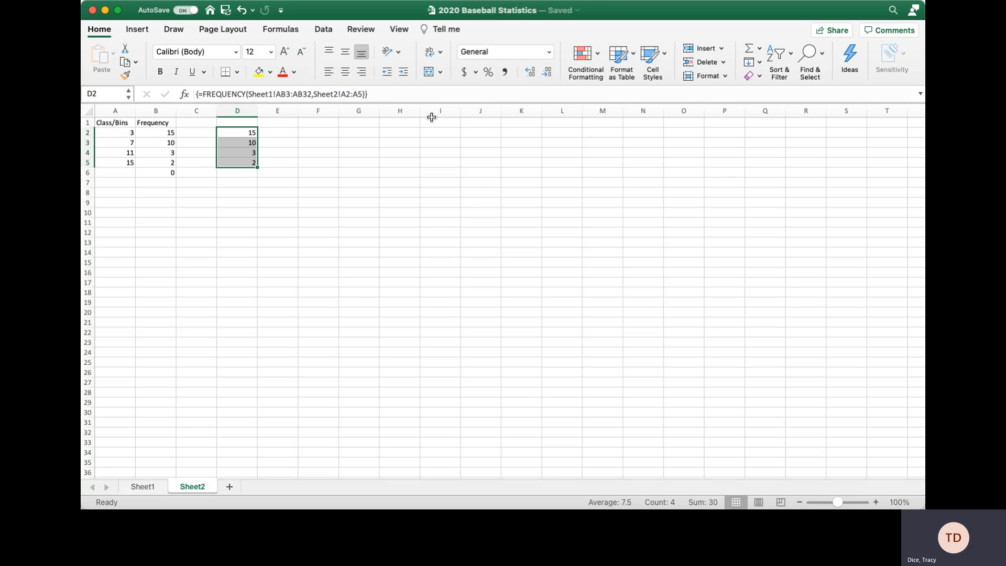
{"action": "left_click", "coordinate": [322, 161]}
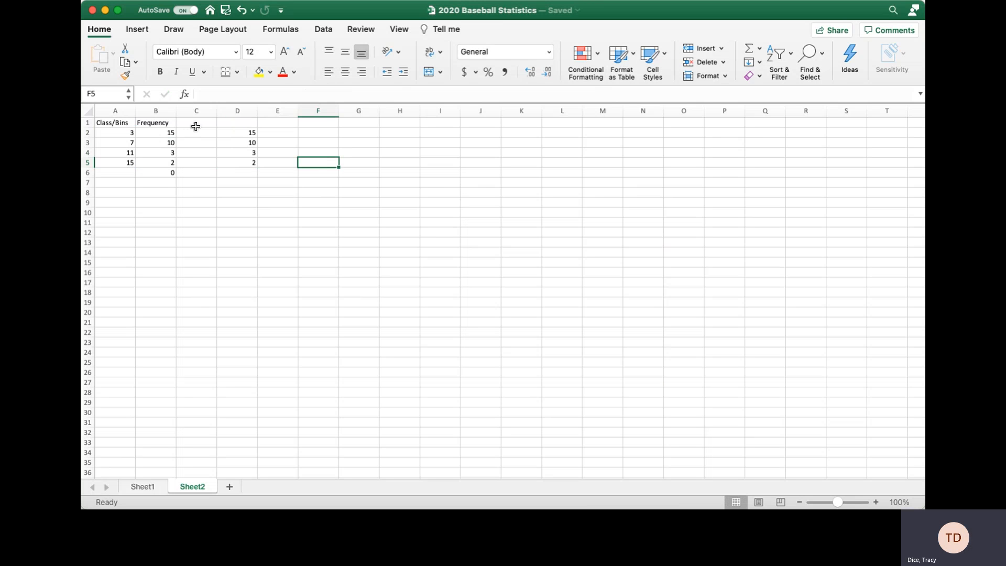
Clear the duplicate FREQUENCY results from column D and enter 'Relative Frequency' in C1.
{"action": "left_click_drag", "start_coordinate": [238, 124], "coordinate": [231, 184]}
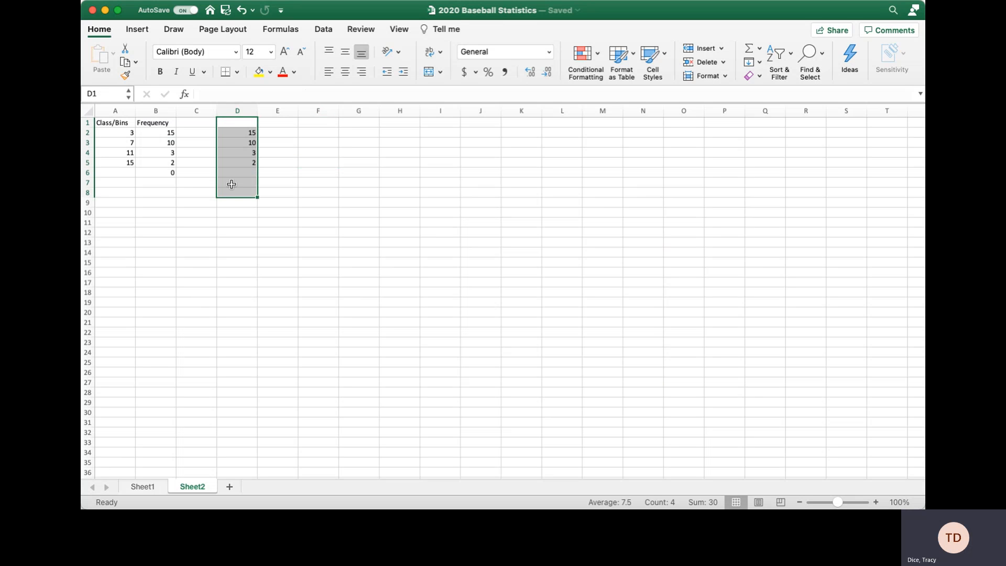
{"action": "key", "text": "Delete"}
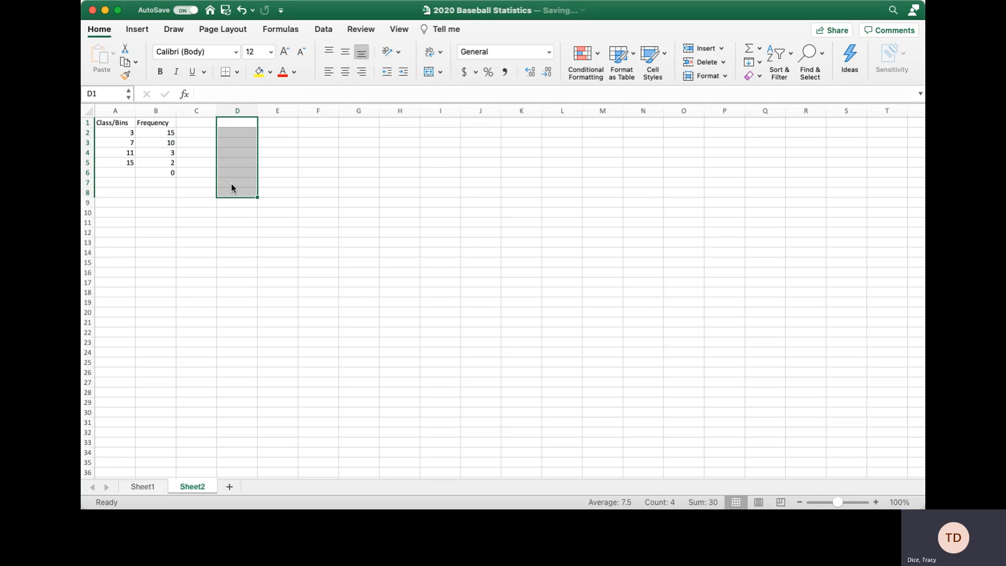
{"action": "left_click", "coordinate": [205, 126]}
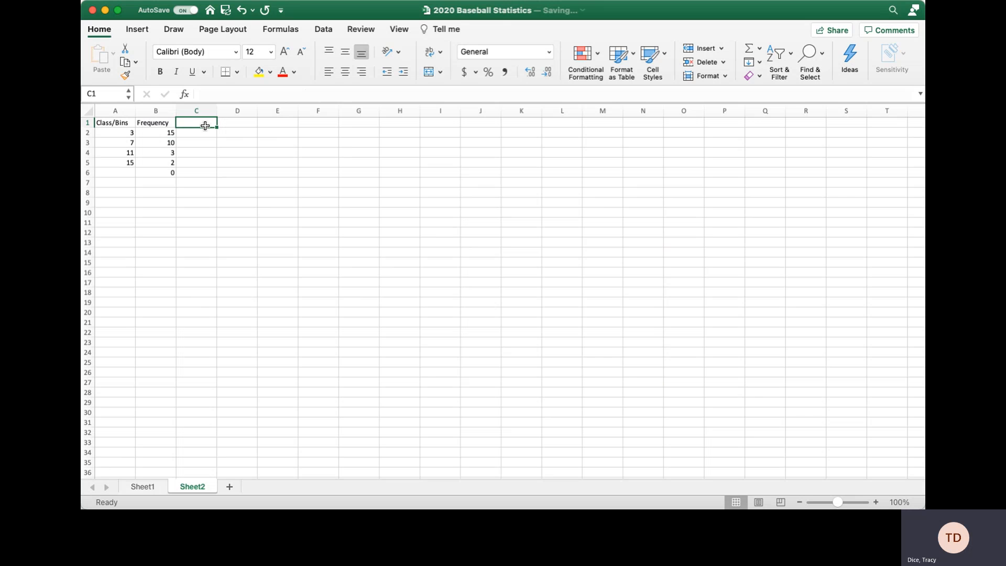
{"action": "type", "text": "Relative F"}
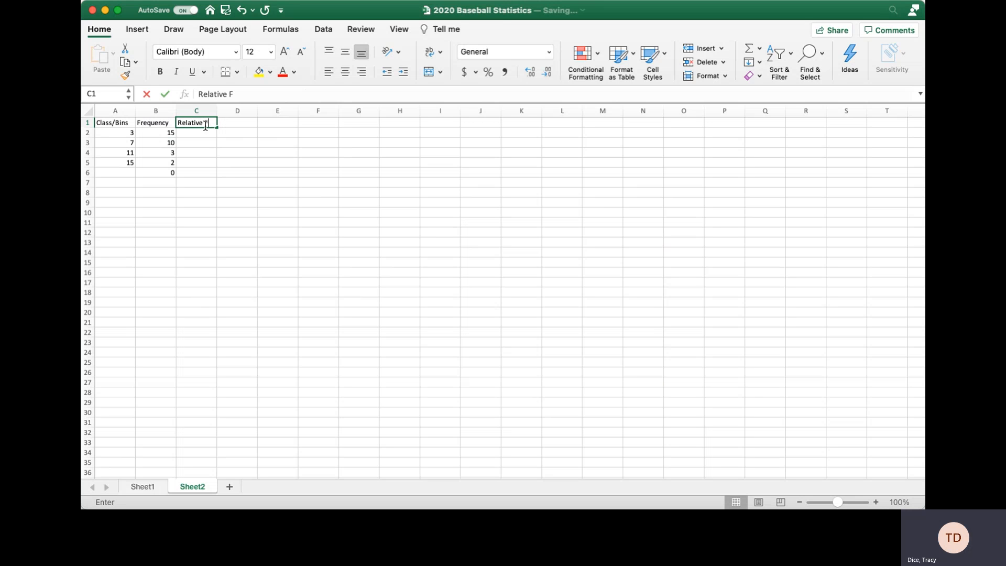
{"action": "type", "text": "requency"}
{"action": "key", "text": "Return"}
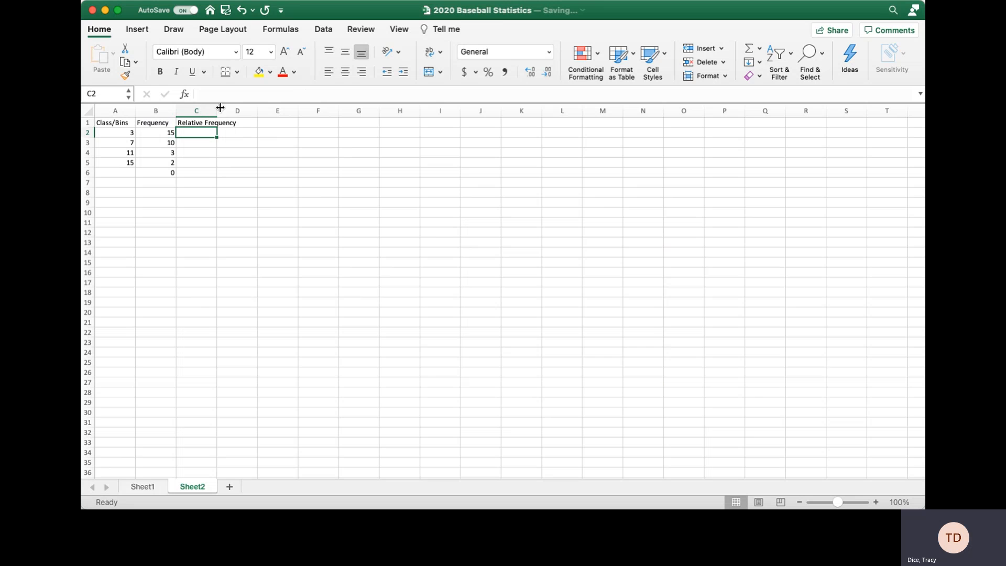
Wrap the C1 heading onto two lines and centre all row-1 headings vertically and horizontally.
{"action": "left_click", "coordinate": [195, 122]}
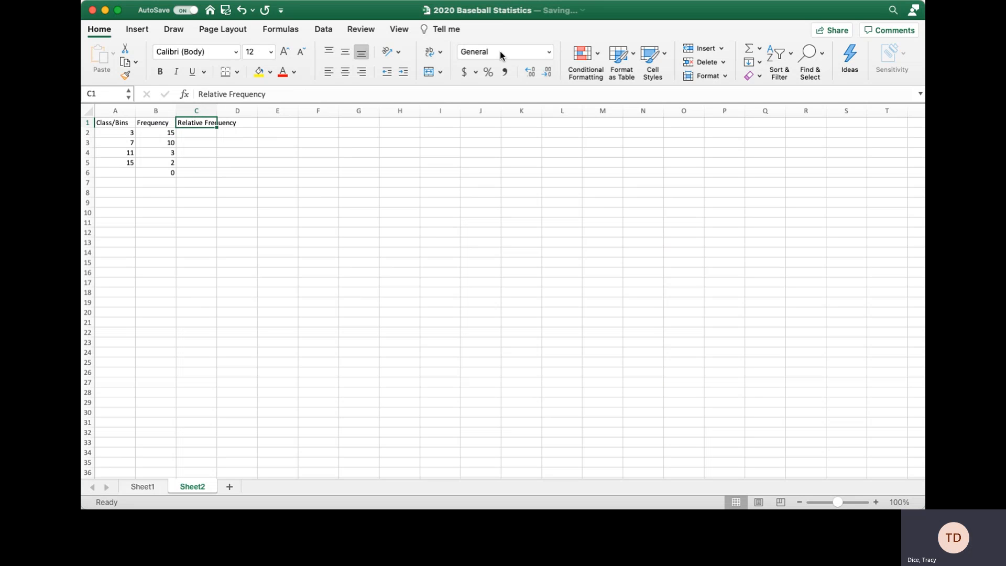
{"action": "left_click", "coordinate": [429, 51]}
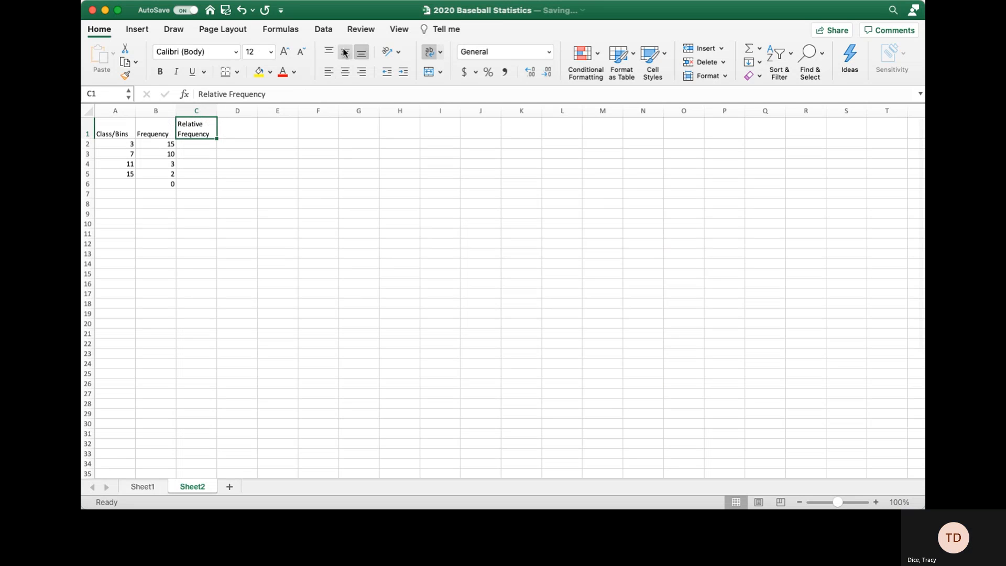
{"action": "left_click", "coordinate": [95, 131]}
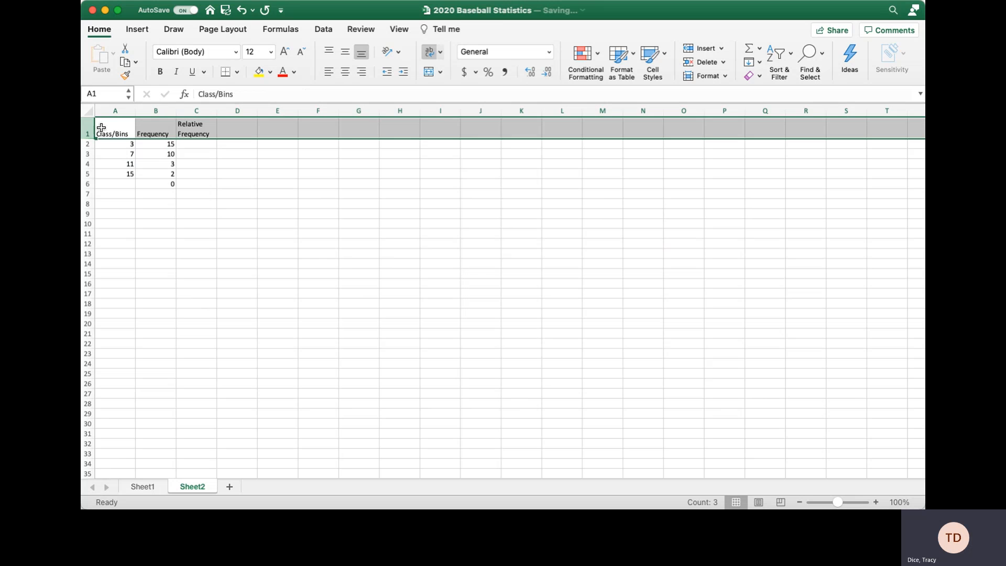
{"action": "left_click", "coordinate": [345, 51]}
{"action": "left_click", "coordinate": [345, 72]}
{"action": "left_click", "coordinate": [246, 137]}
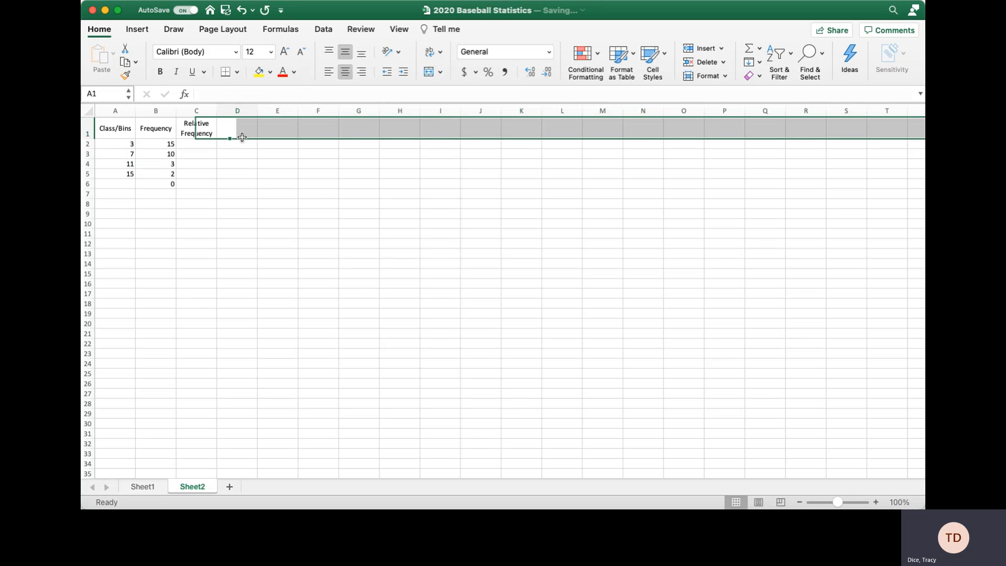
{"action": "left_click", "coordinate": [206, 147]}
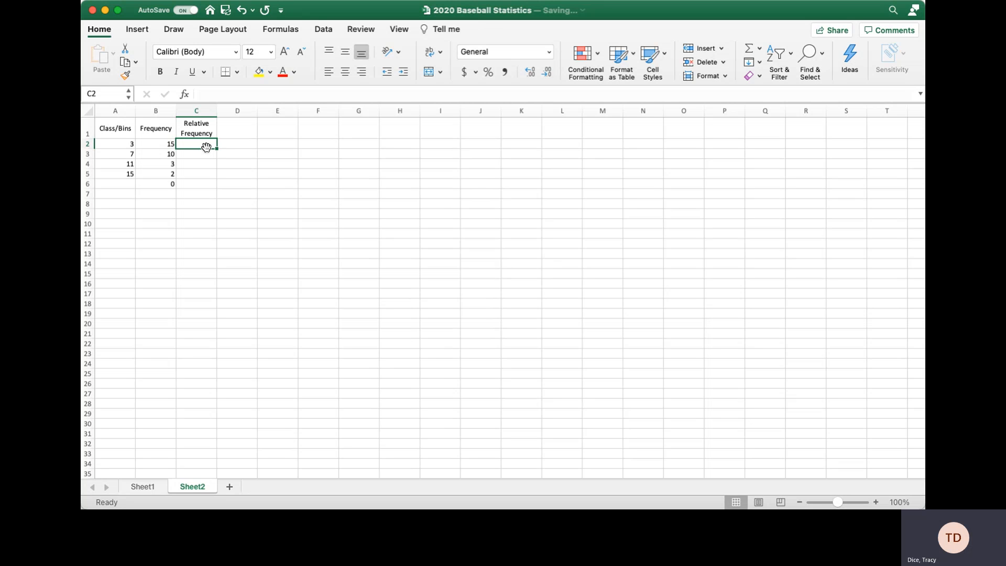
{"action": "left_click", "coordinate": [154, 144]}
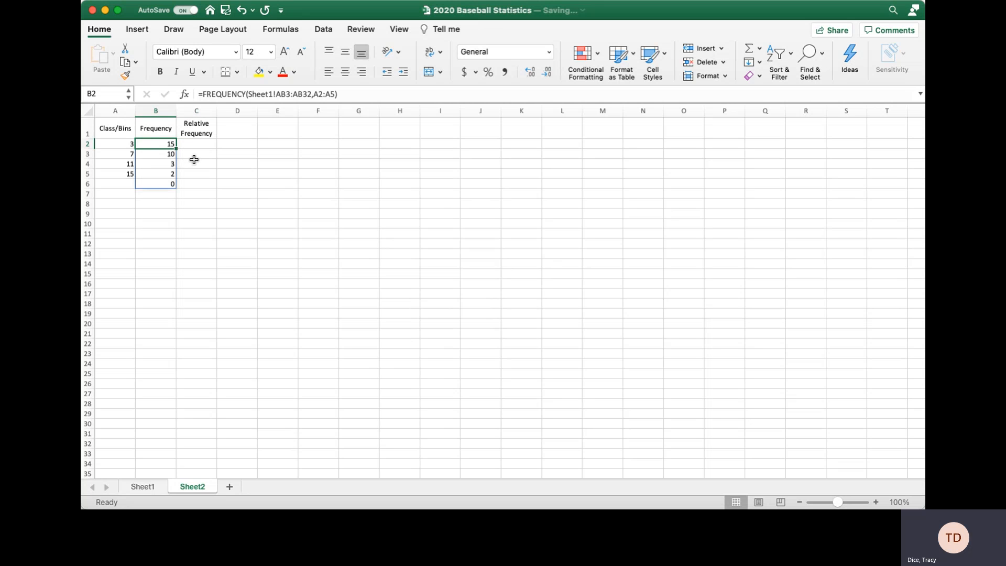
{"action": "left_click", "coordinate": [194, 256]}
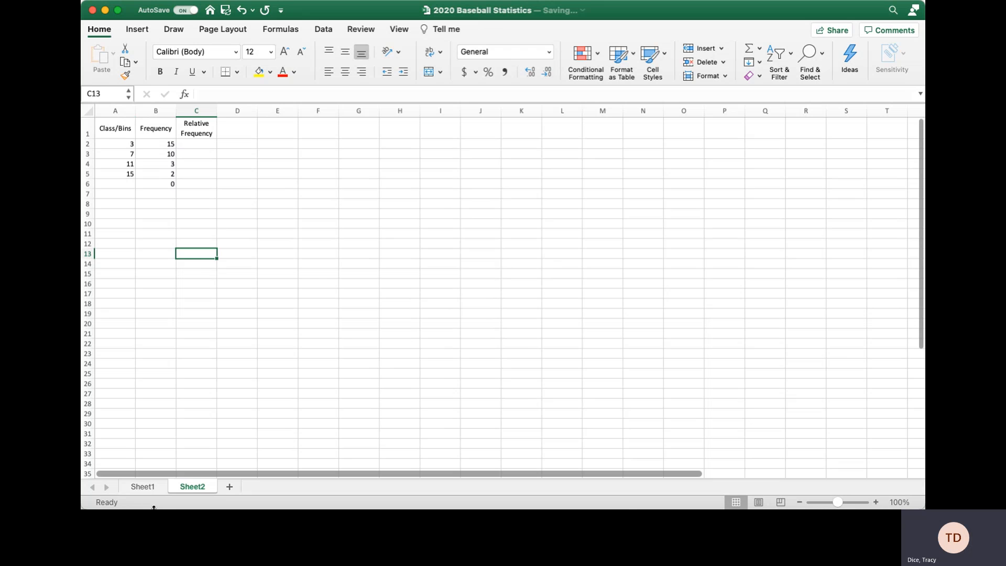
On Sheet1, add a 'Total Count' label in AA38 below Max.
{"action": "left_click", "coordinate": [143, 487]}
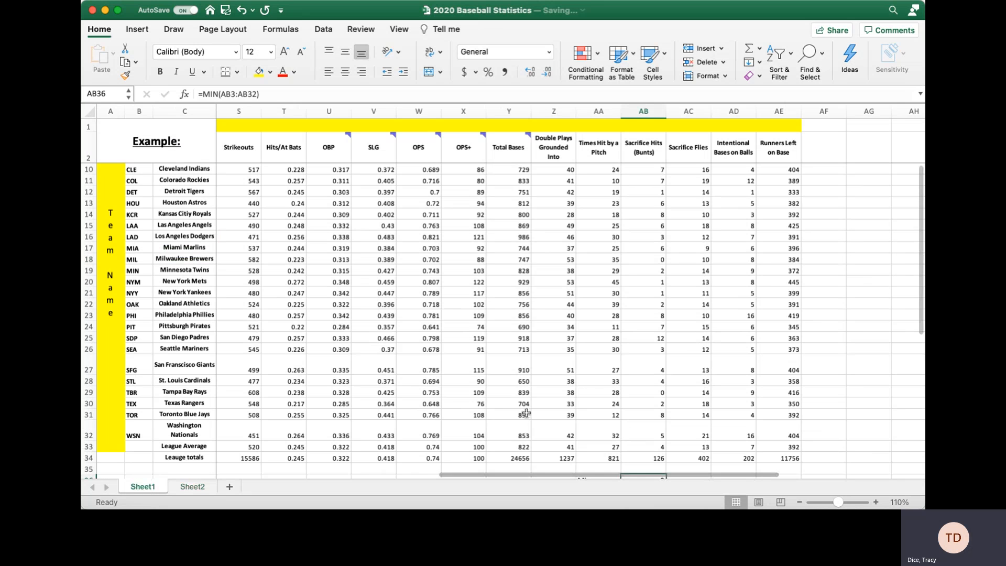
{"action": "scroll", "coordinate": [604, 382], "scroll_direction": "down", "scroll_amount": 5}
{"action": "scroll", "coordinate": [604, 382], "scroll_direction": "down", "scroll_amount": 3}
{"action": "left_click", "coordinate": [602, 385]}
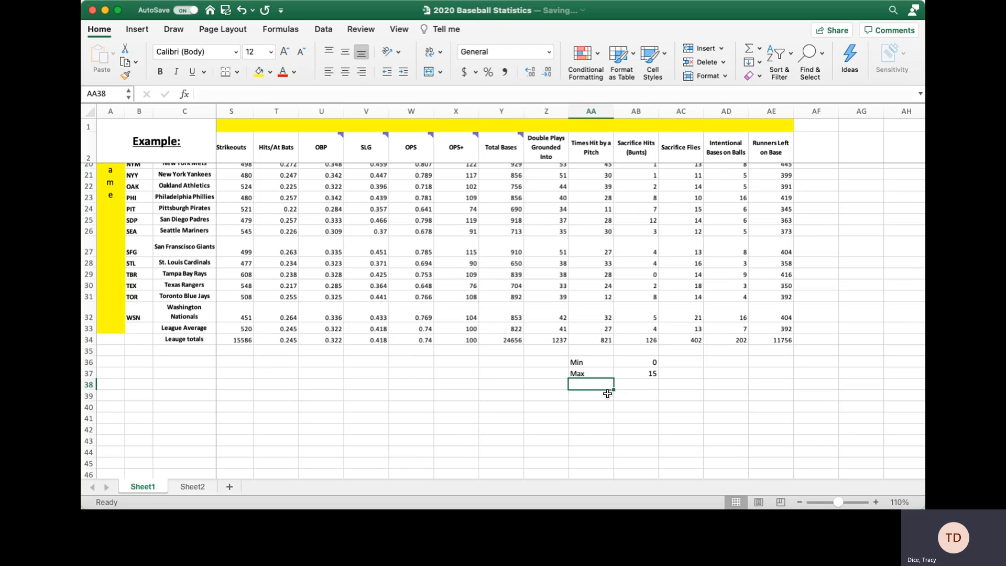
{"action": "type", "text": "Total Count"}
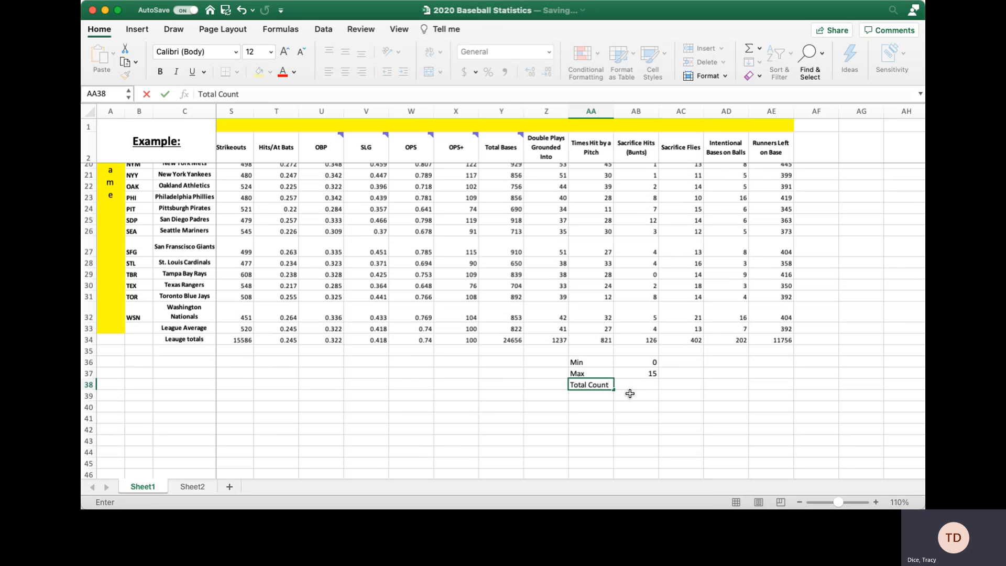
{"action": "left_click", "coordinate": [634, 387]}
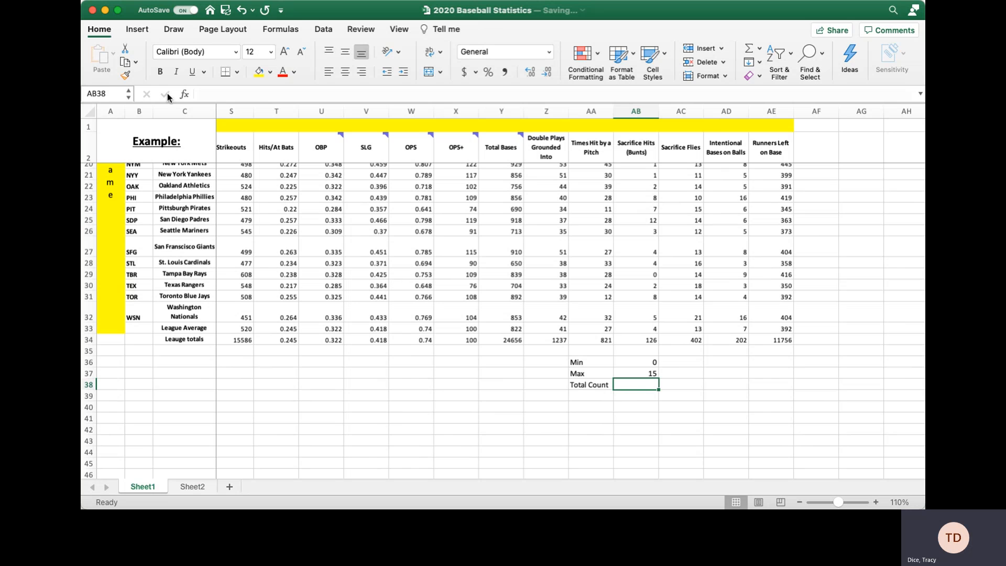
Enter =COUNT(AB3:AB32) in AB38 via the Formula Builder, returning 30, then go back to Sheet2.
{"action": "left_click", "coordinate": [183, 95]}
{"action": "left_click", "coordinate": [790, 135]}
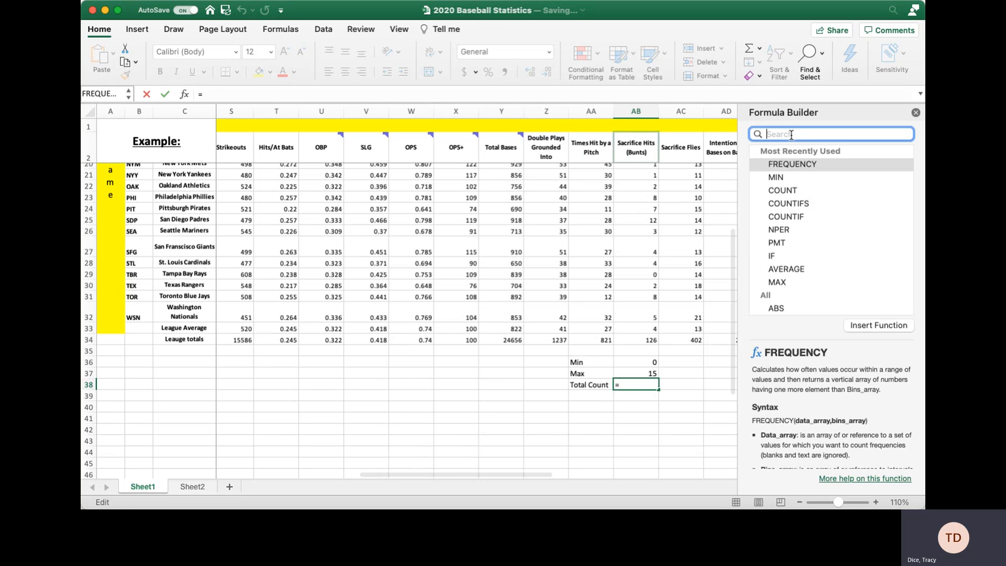
{"action": "type", "text": "count"}
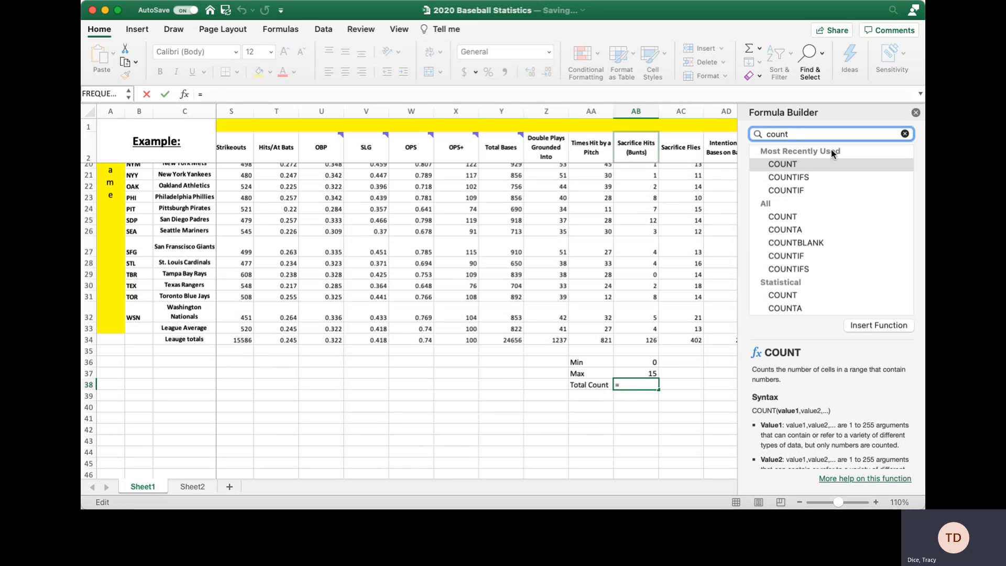
{"action": "double_click", "coordinate": [813, 164]}
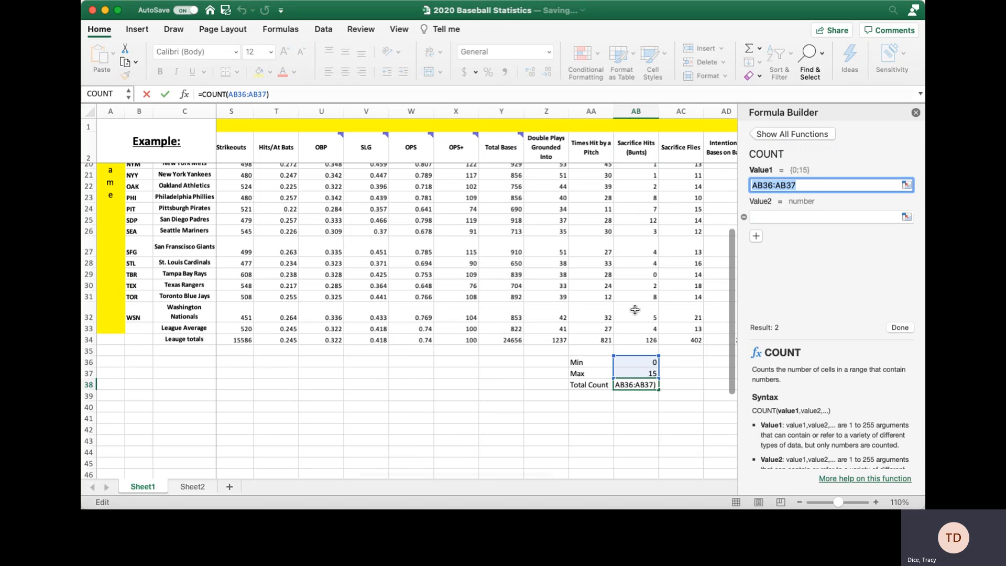
{"action": "left_click_drag", "start_coordinate": [637, 314], "coordinate": [642, 174]}
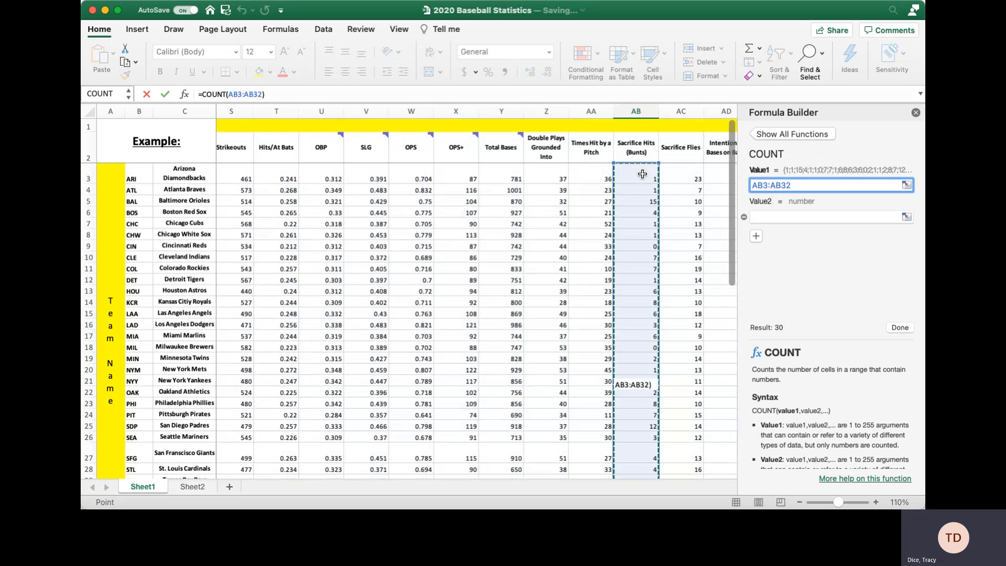
{"action": "left_click", "coordinate": [902, 327]}
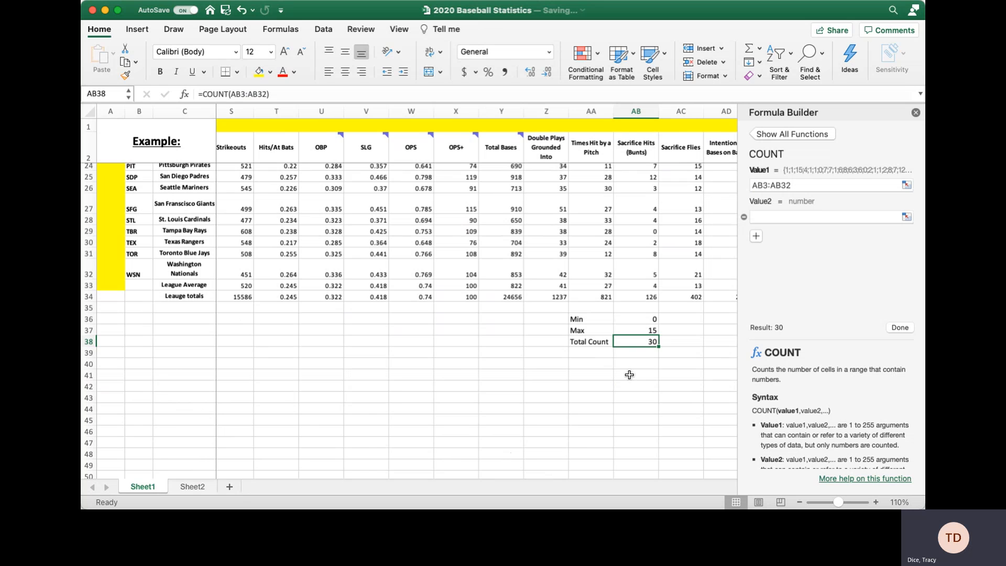
{"action": "left_click", "coordinate": [187, 485]}
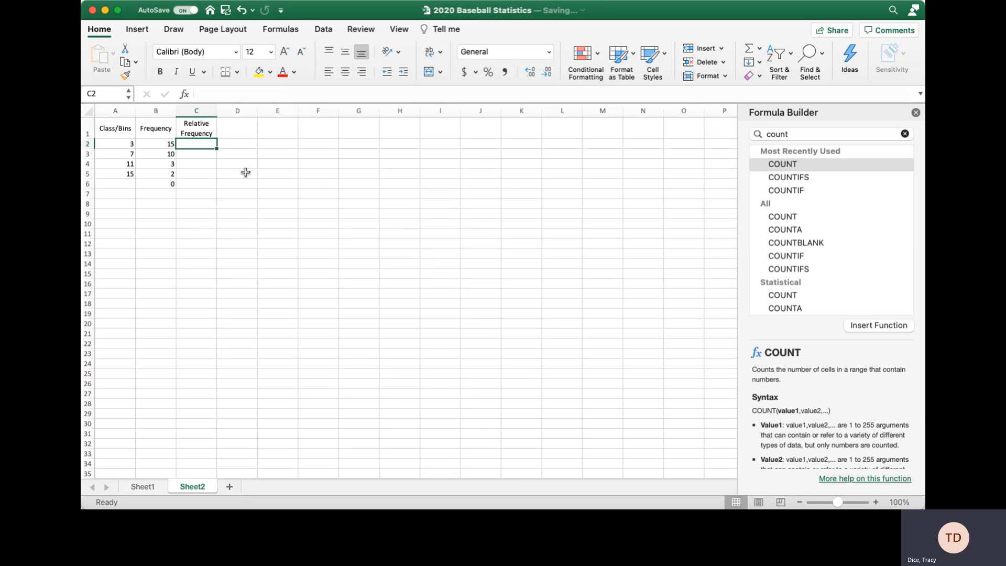
Enter a relative frequency formula in C2 that divides B2 by the total count.
{"action": "type", "text": "="}
{"action": "left_click", "coordinate": [153, 142]}
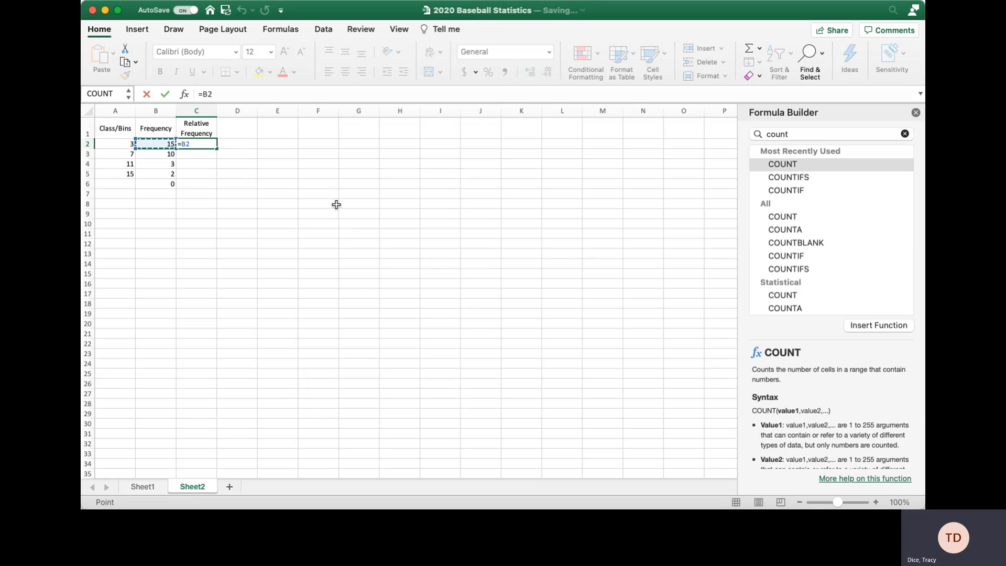
{"action": "type", "text": "/30"}
{"action": "key", "text": "Return"}
Enter a formula in D2 dividing B2 by Sheet1's Total Count cell AB38.
{"action": "left_click", "coordinate": [243, 145]}
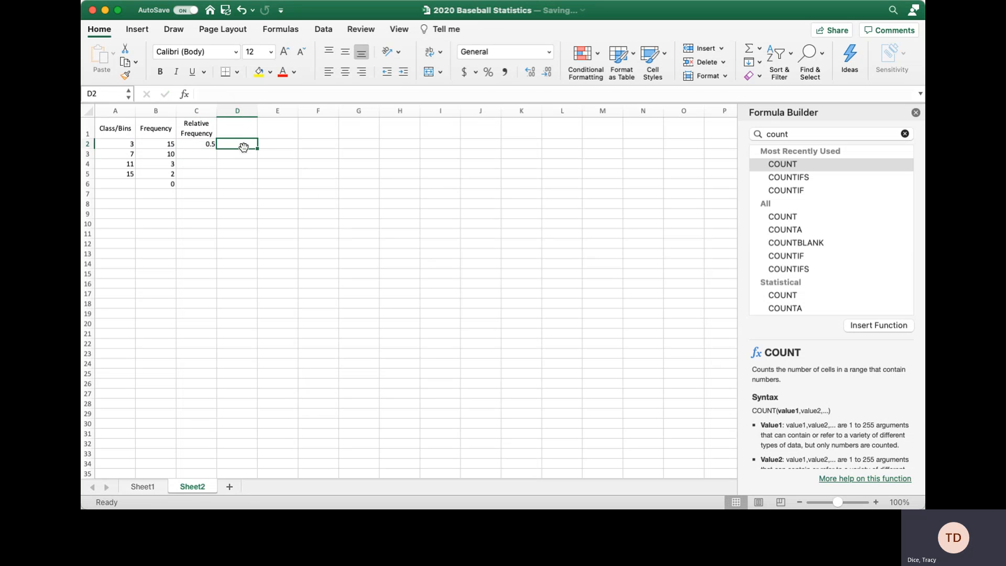
{"action": "type", "text": "="}
{"action": "left_click", "coordinate": [157, 144]}
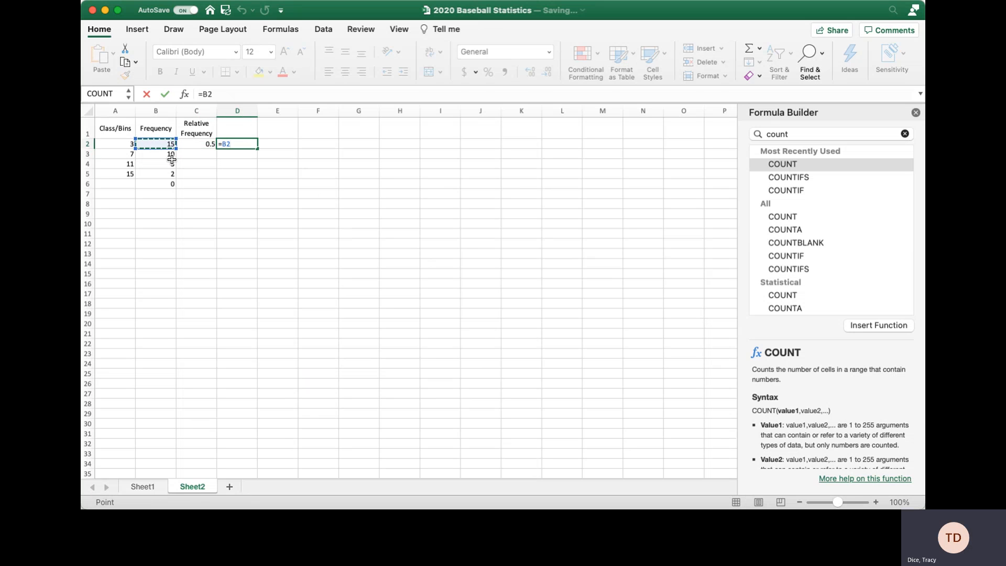
{"action": "type", "text": "/"}
{"action": "left_click", "coordinate": [149, 487]}
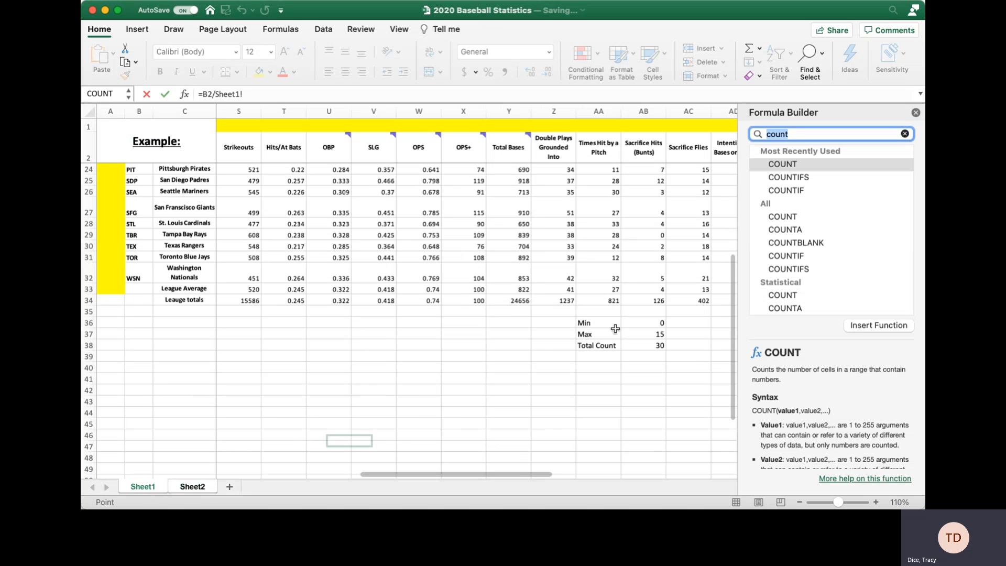
{"action": "left_click", "coordinate": [644, 345]}
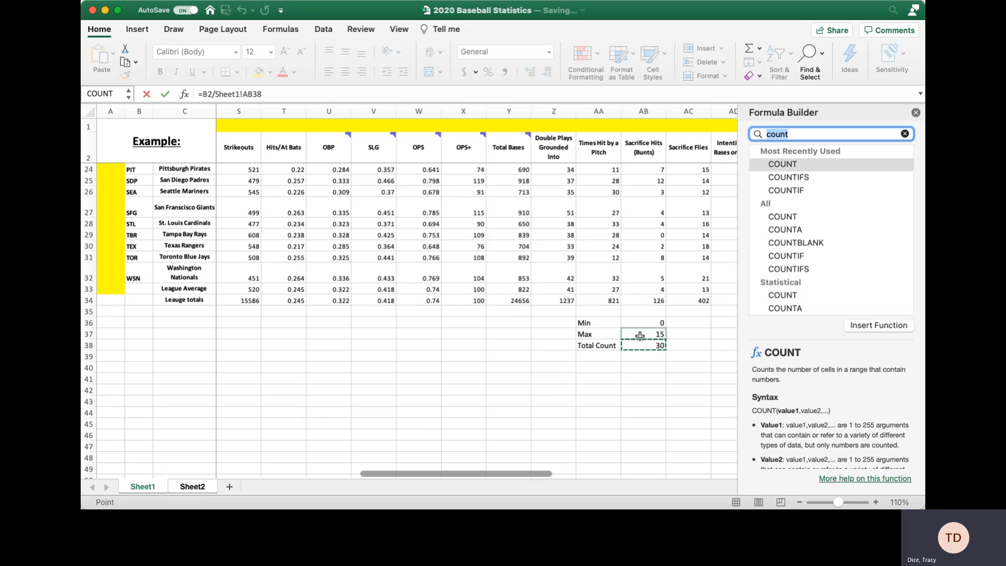
{"action": "left_click", "coordinate": [195, 487]}
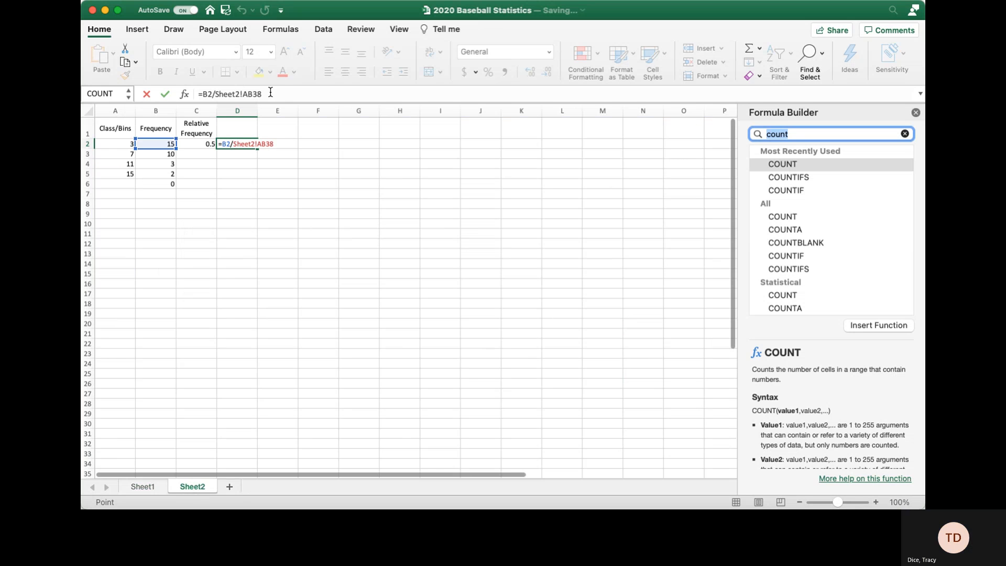
{"action": "key", "text": "Return"}
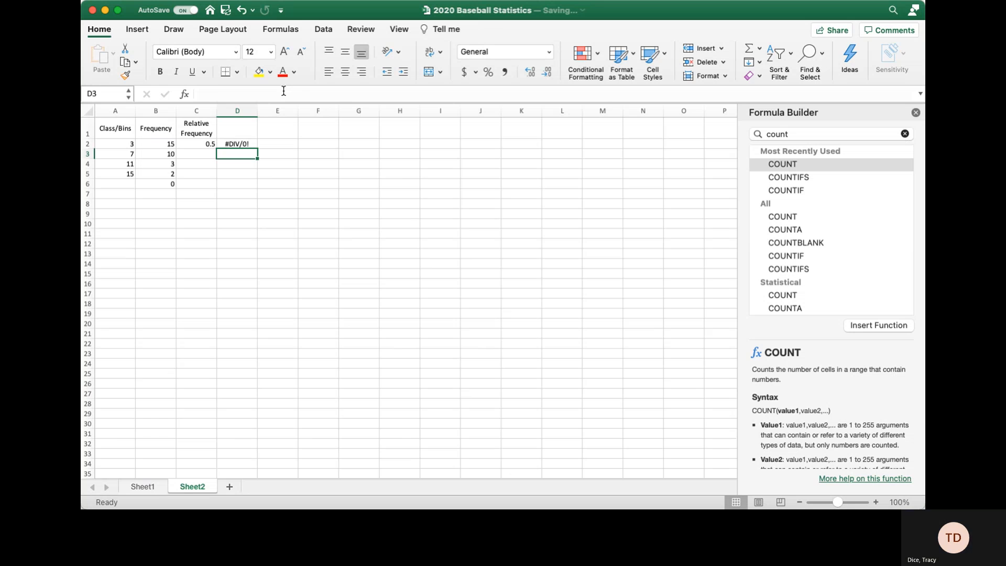
Correct the sheet name in D2's formula to =B2/Sheet1!AB38 so it shows 0.5.
{"action": "key", "text": "Up"}
{"action": "left_click", "coordinate": [285, 93]}
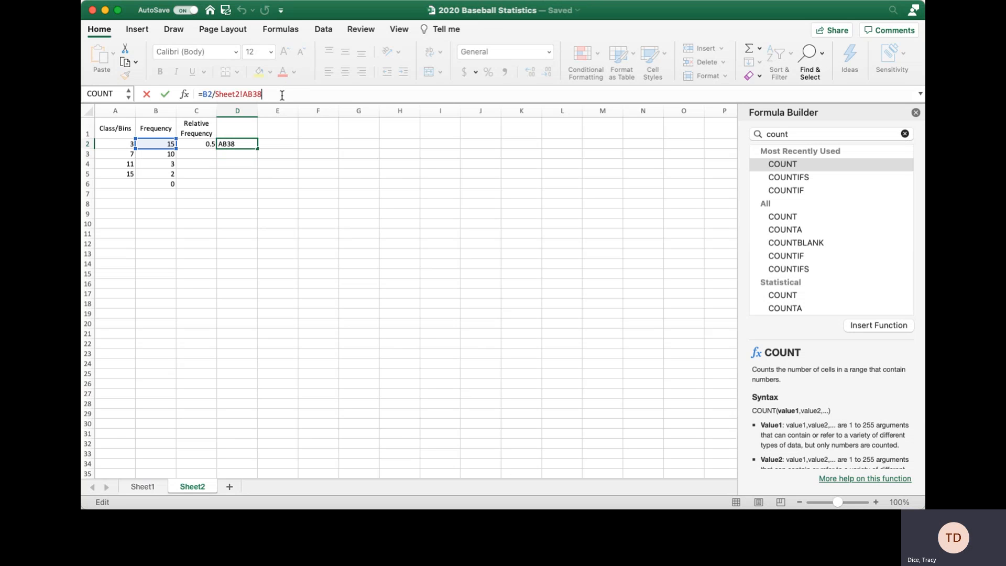
{"action": "left_click", "coordinate": [239, 93]}
{"action": "key", "text": "Return"}
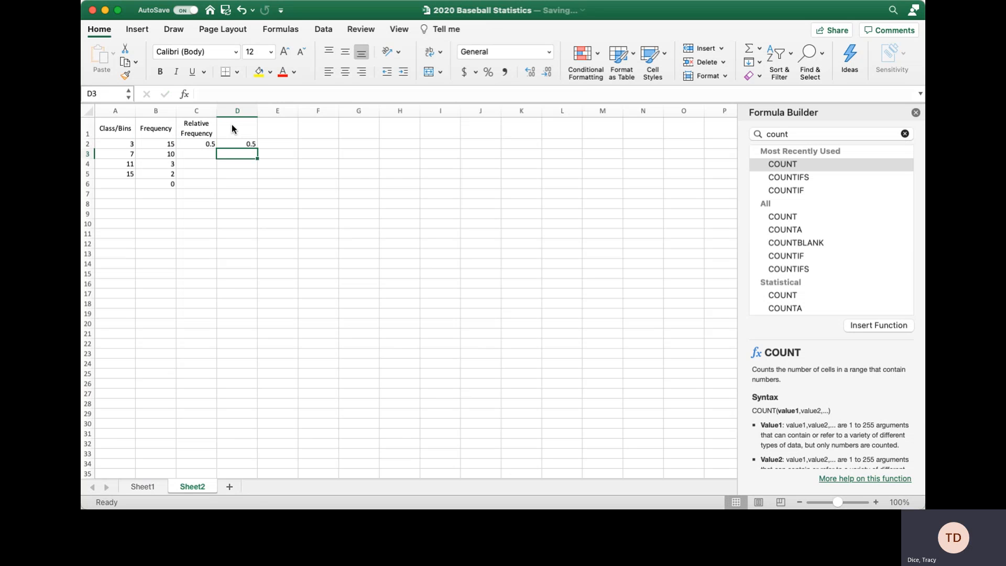
Compare the C2 and D2 formulas and trial-fill D2 down to D6.
{"action": "left_click", "coordinate": [230, 143]}
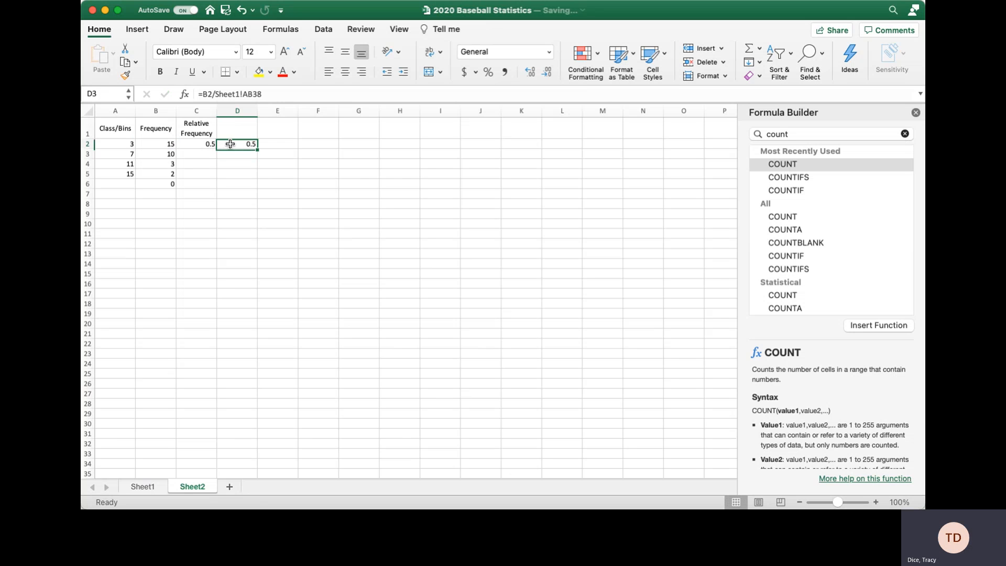
{"action": "left_click", "coordinate": [198, 144]}
{"action": "left_click", "coordinate": [254, 146]}
{"action": "left_click_drag", "start_coordinate": [255, 148], "coordinate": [245, 184]}
{"action": "left_click", "coordinate": [246, 142]}
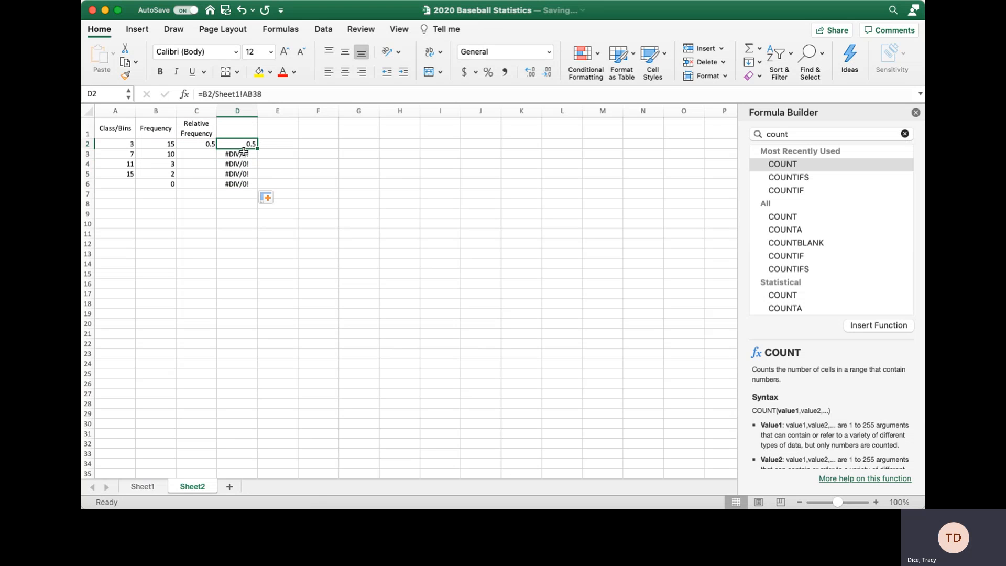
{"action": "left_click", "coordinate": [243, 152]}
{"action": "left_click", "coordinate": [245, 143]}
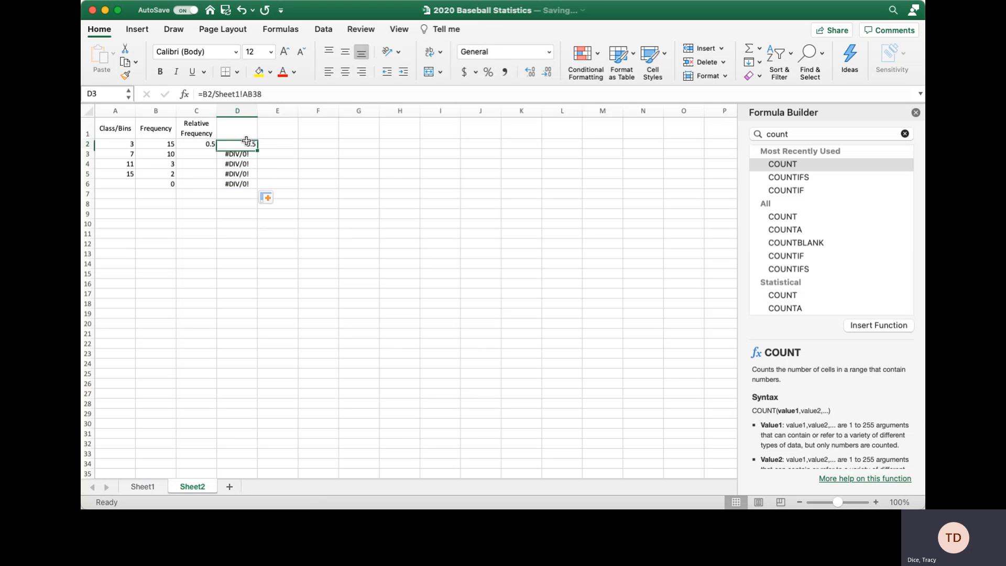
Make D2's reference absolute as Sheet1!$AB$38 and fill it down to D6.
{"action": "left_click", "coordinate": [253, 94]}
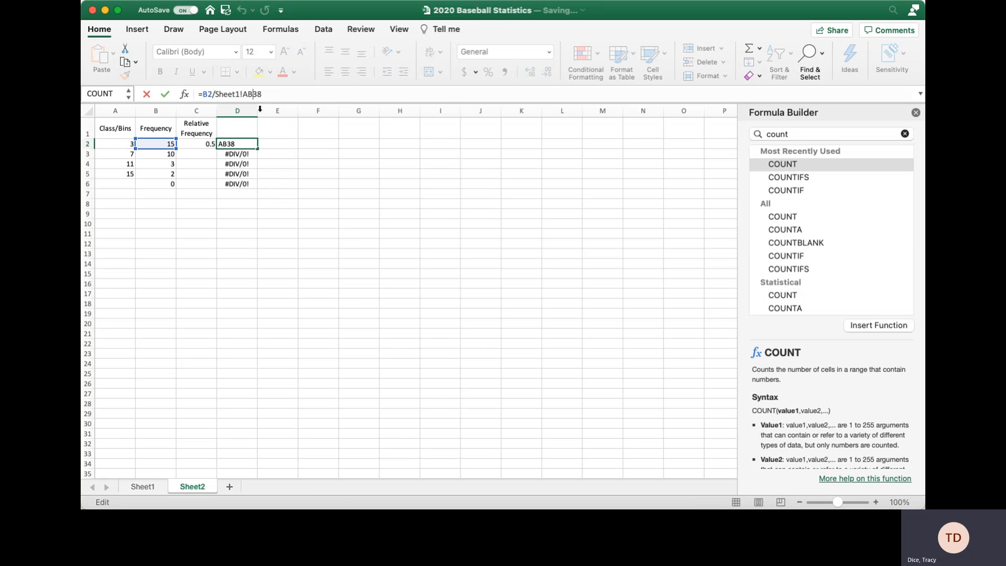
{"action": "type", "text": "$AB"}
{"action": "type", "text": "$"}
{"action": "type", "text": "$"}
{"action": "key", "text": "Return"}
{"action": "left_click", "coordinate": [259, 144]}
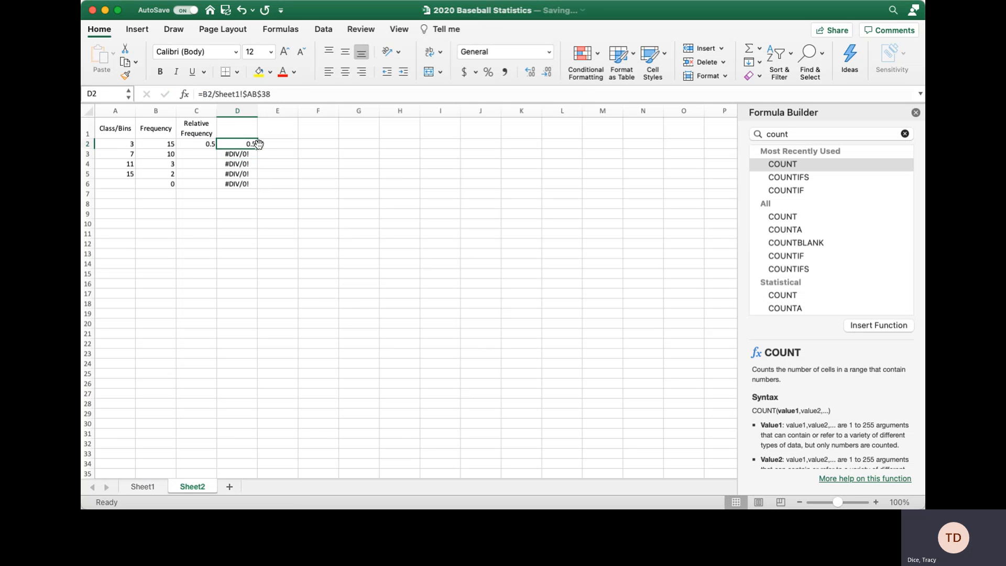
{"action": "left_click_drag", "start_coordinate": [259, 150], "coordinate": [261, 186]}
{"action": "left_click", "coordinate": [243, 144]}
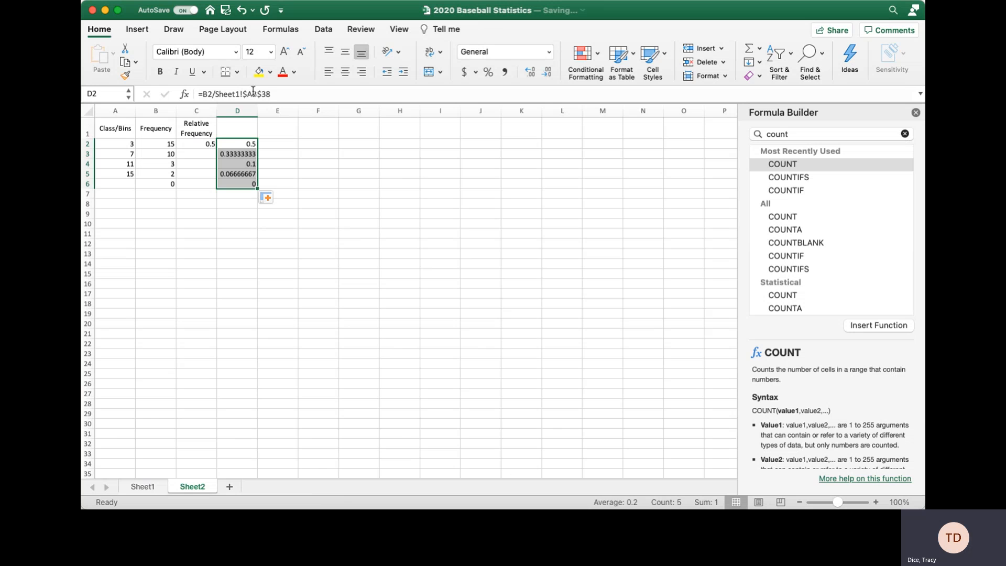
Fill C2's relative frequency formula down to C6, giving 0.5, 0.333, 0.1, 0.067, 0.
{"action": "left_click", "coordinate": [198, 144]}
{"action": "left_click_drag", "start_coordinate": [216, 148], "coordinate": [216, 187]}
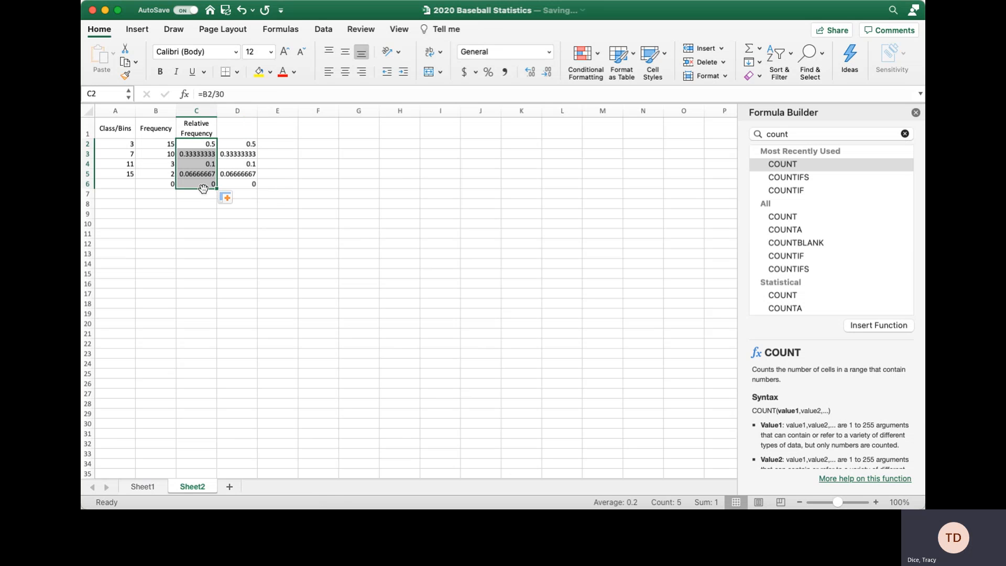
{"action": "left_click", "coordinate": [299, 184]}
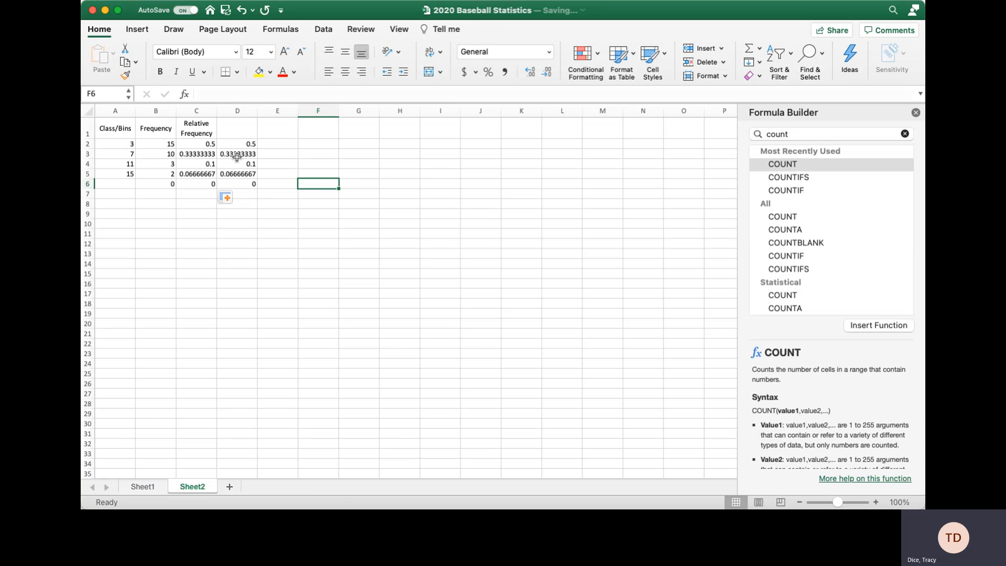
Review the relative frequency formulas in C2 through C5.
{"action": "left_click", "coordinate": [205, 143]}
{"action": "left_click", "coordinate": [205, 154]}
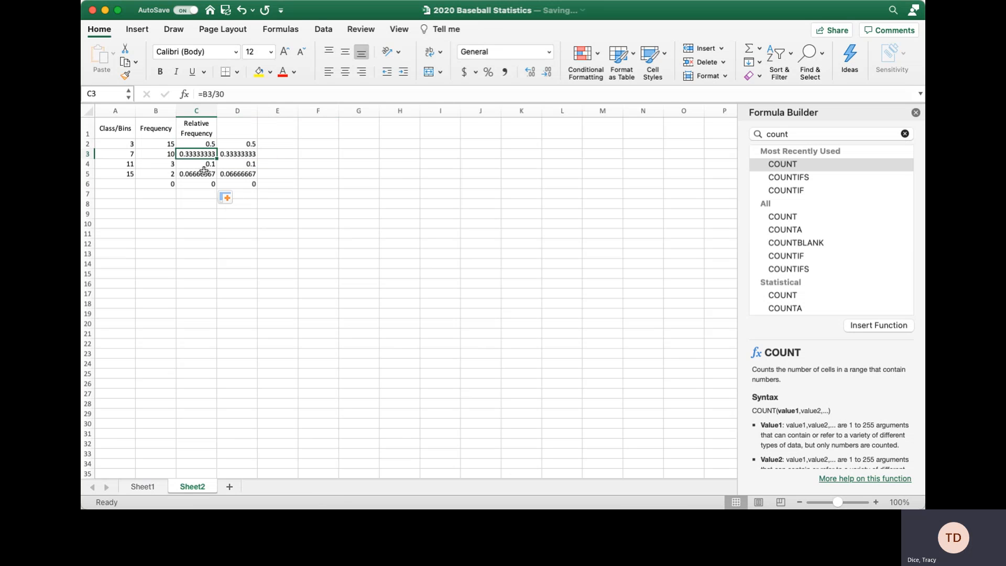
{"action": "left_click", "coordinate": [204, 164]}
{"action": "left_click", "coordinate": [200, 174]}
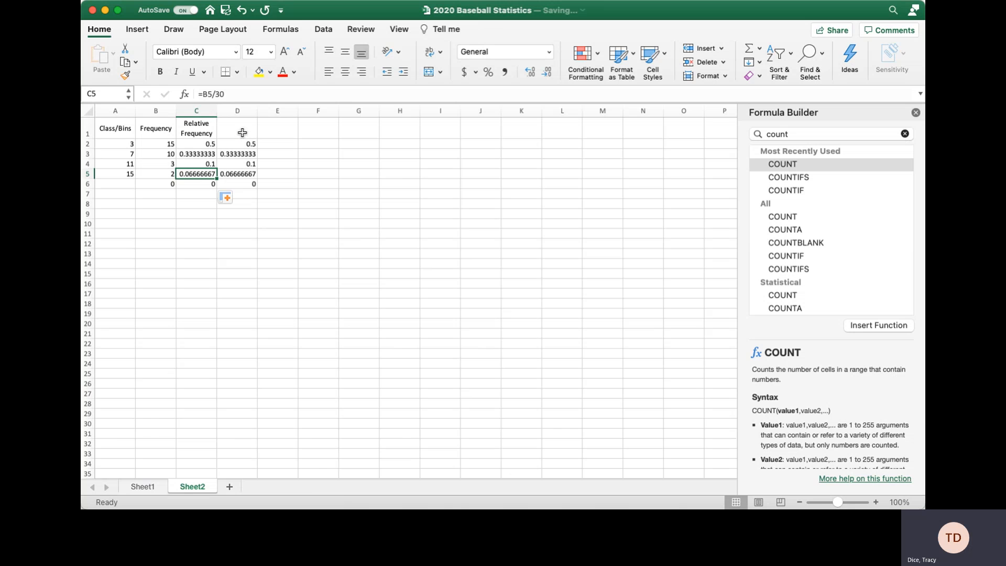
Enter the header 'Cummulative Relative Frequency' in D1.
{"action": "left_click", "coordinate": [241, 130]}
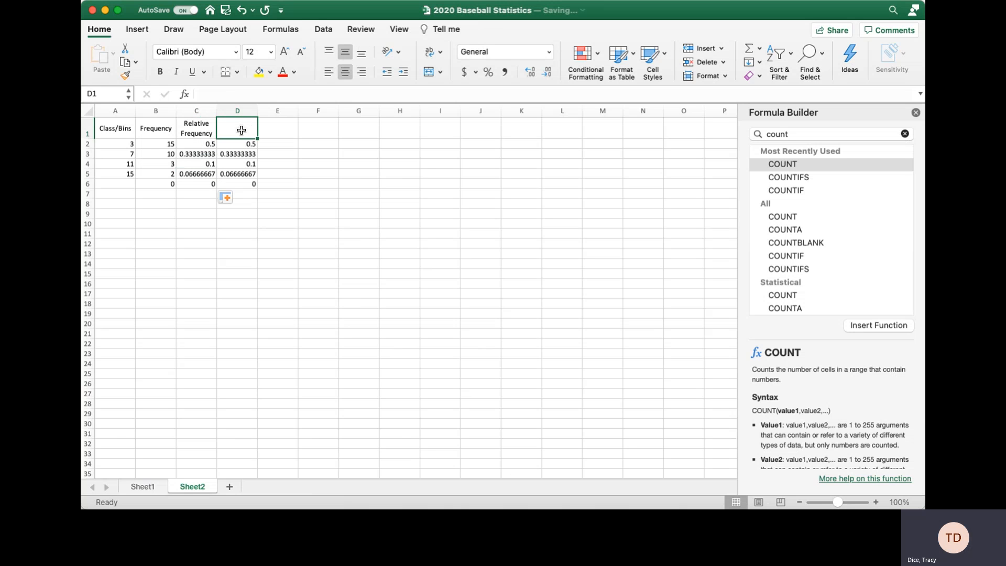
{"action": "type", "text": "Culumma"}
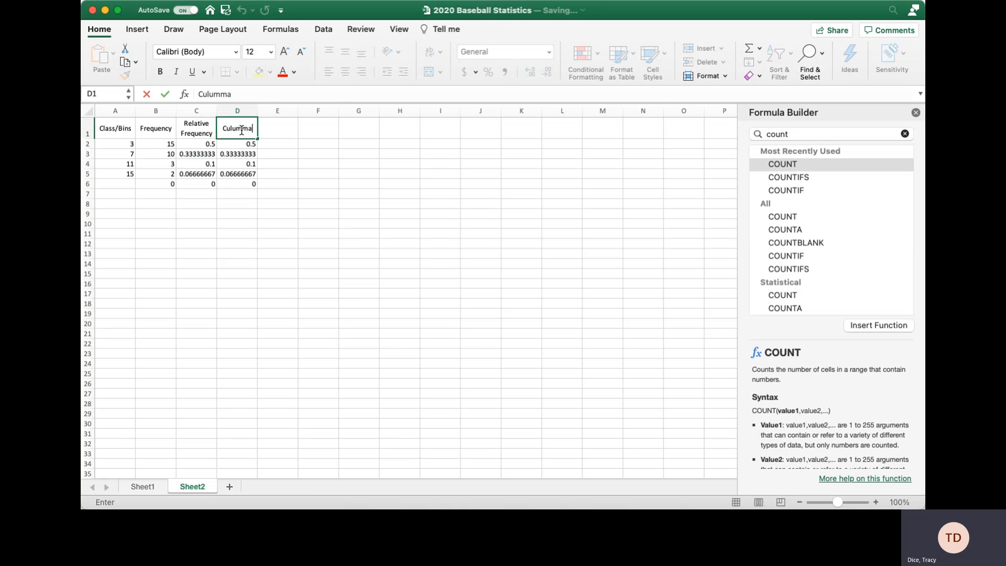
{"action": "key", "text": "BackSpace"}
{"action": "type", "text": "ummu"}
{"action": "key", "text": "BackSpace"}
{"action": "key", "text": "BackSpace"}
{"action": "key", "text": "BackSpace"}
{"action": "key", "text": "BackSpace"}
{"action": "key", "text": "BackSpace"}
{"action": "type", "text": "mmulative "}
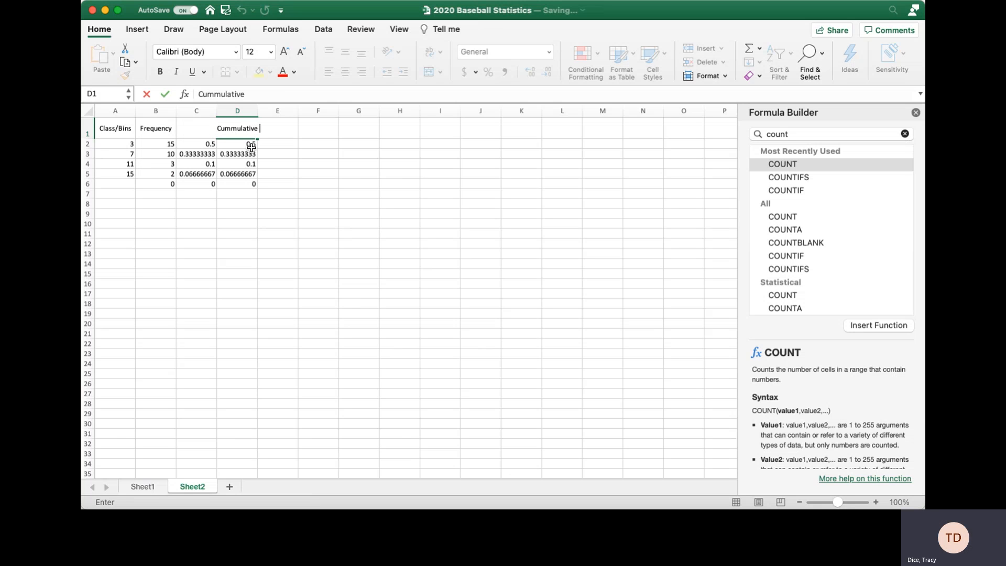
{"action": "type", "text": "Relative Frequency"}
{"action": "left_click", "coordinate": [251, 146]}
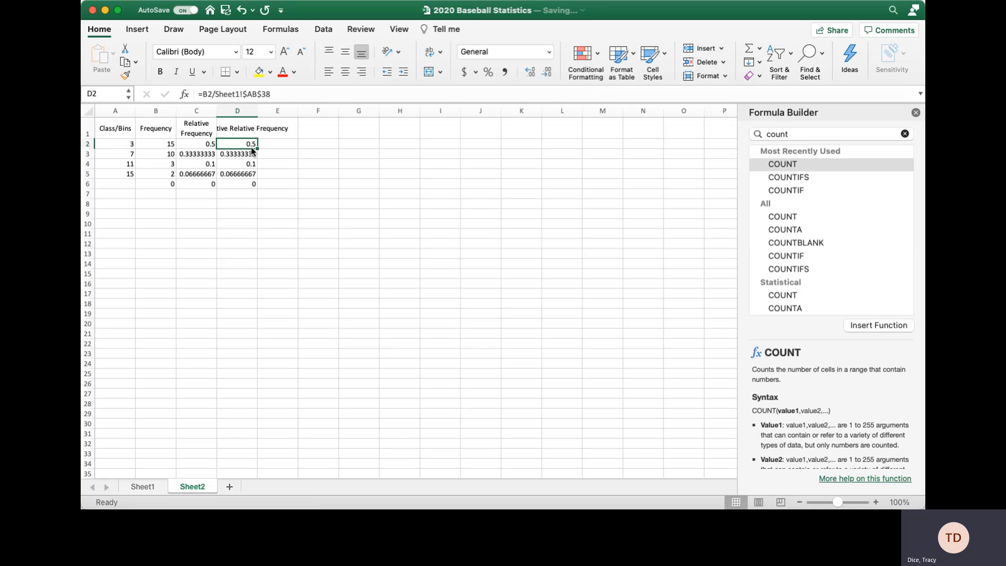
Clear D2:D6, wrap the D1 header text and widen column D to fit it.
{"action": "left_click_drag", "start_coordinate": [250, 148], "coordinate": [243, 184]}
{"action": "key", "text": "Delete"}
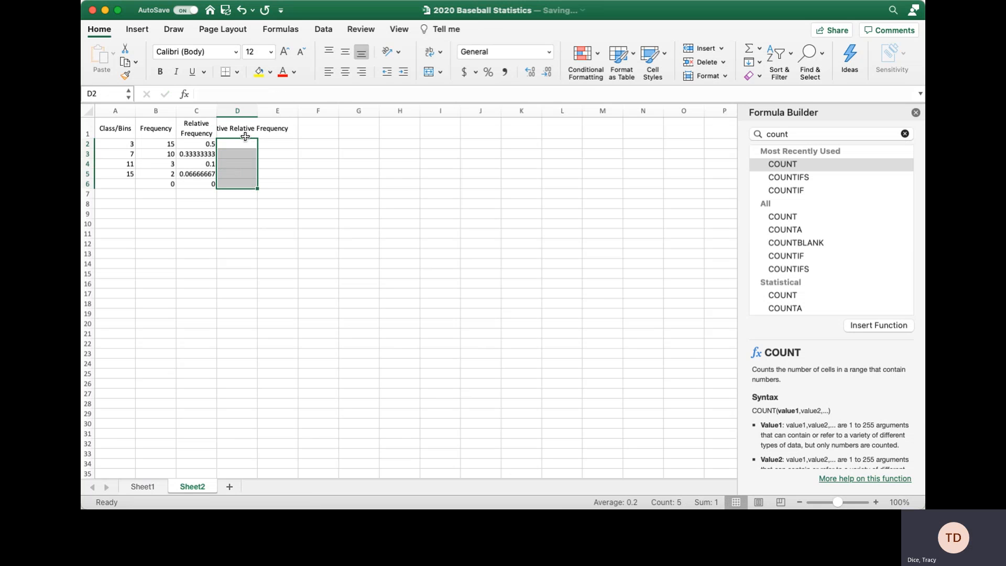
{"action": "left_click", "coordinate": [244, 131]}
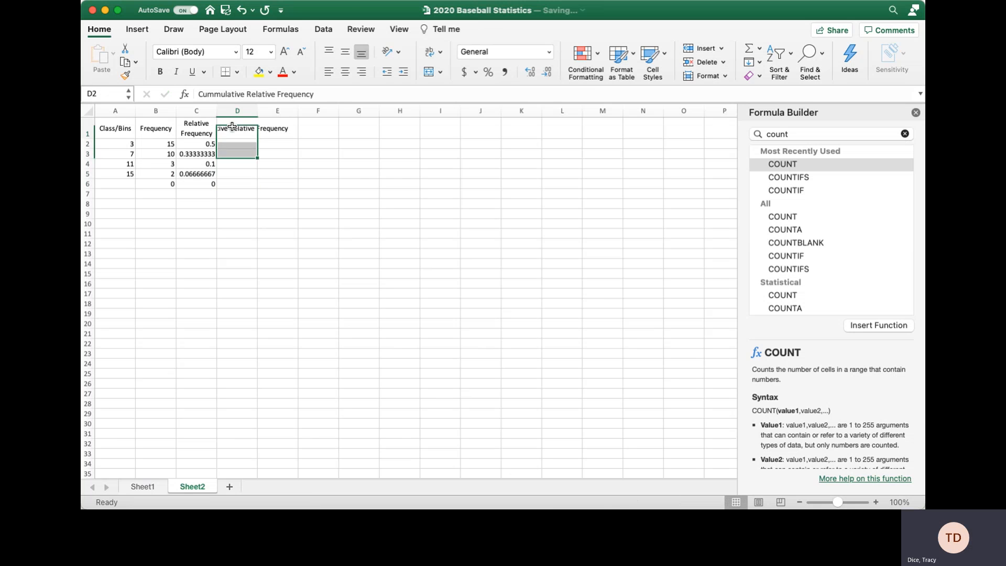
{"action": "left_click", "coordinate": [430, 51]}
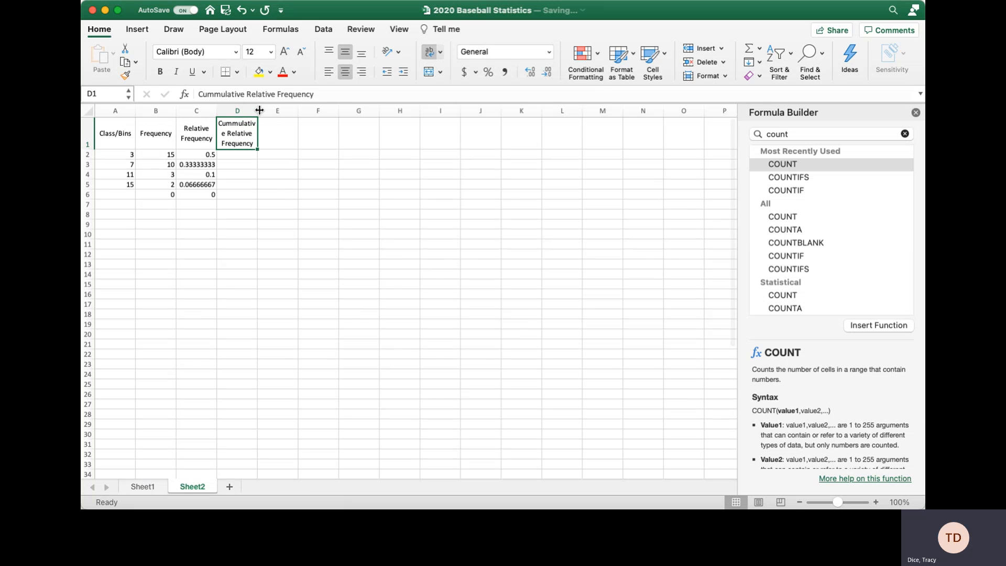
{"action": "left_click_drag", "start_coordinate": [257, 111], "coordinate": [273, 111]}
{"action": "left_click", "coordinate": [233, 152]}
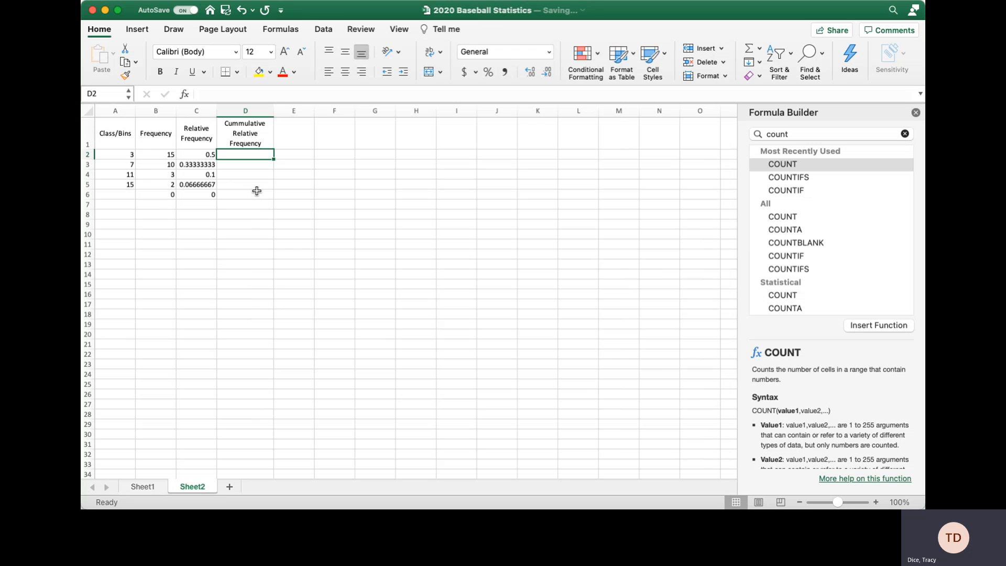
Enter =C2 in D2 and the running-sum formula =C3+D2 in D3.
{"action": "type", "text": "="}
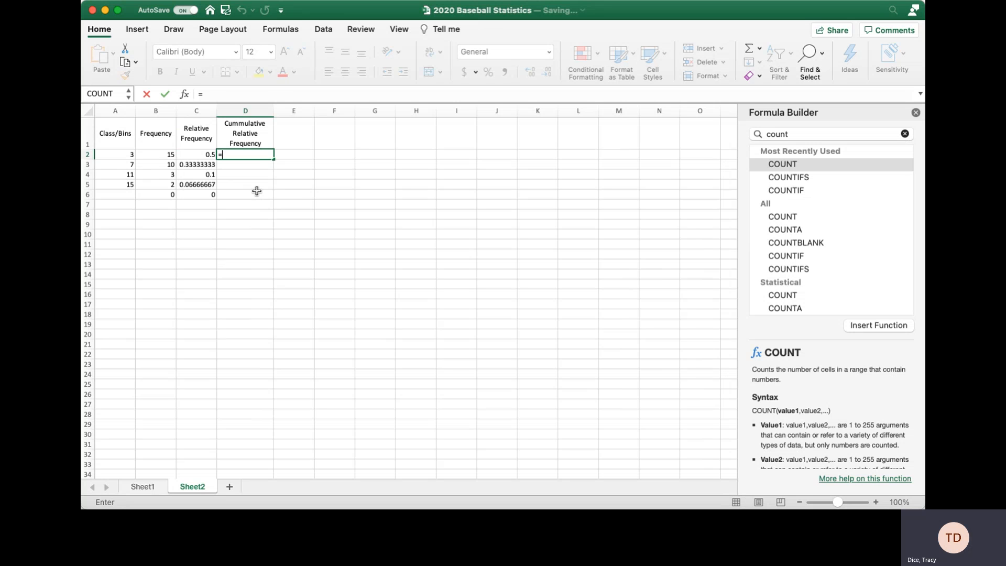
{"action": "left_click", "coordinate": [203, 154]}
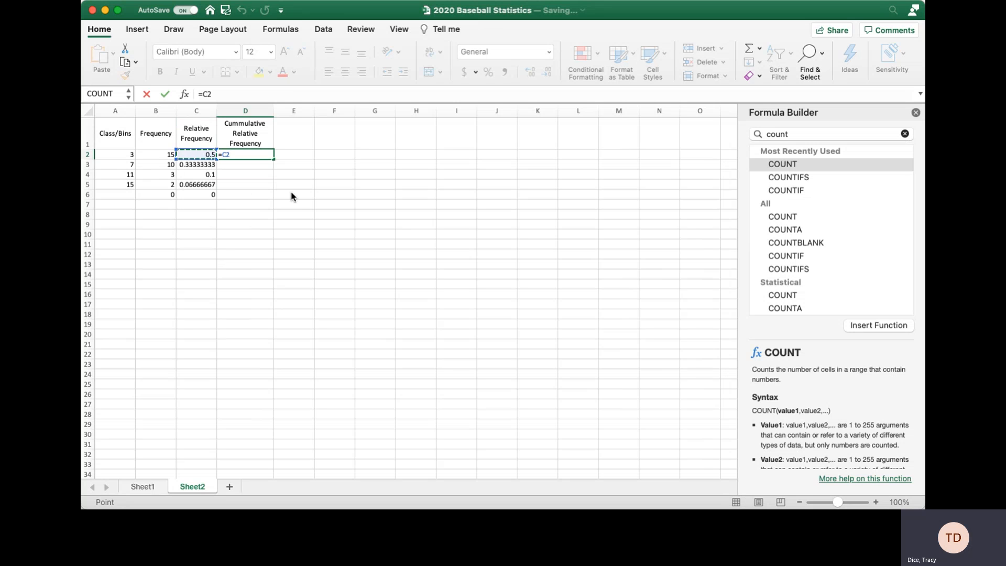
{"action": "key", "text": "Return"}
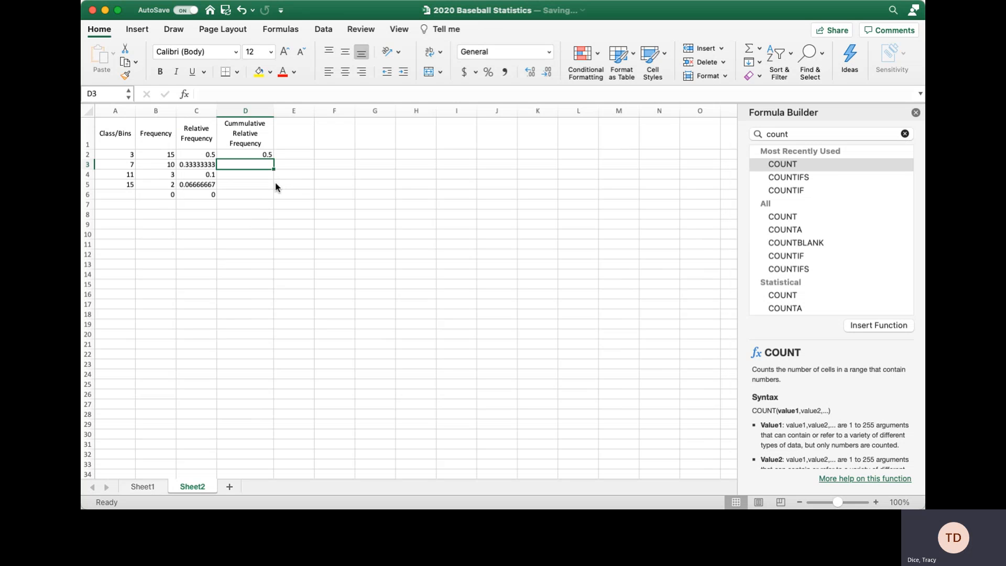
{"action": "type", "text": "="}
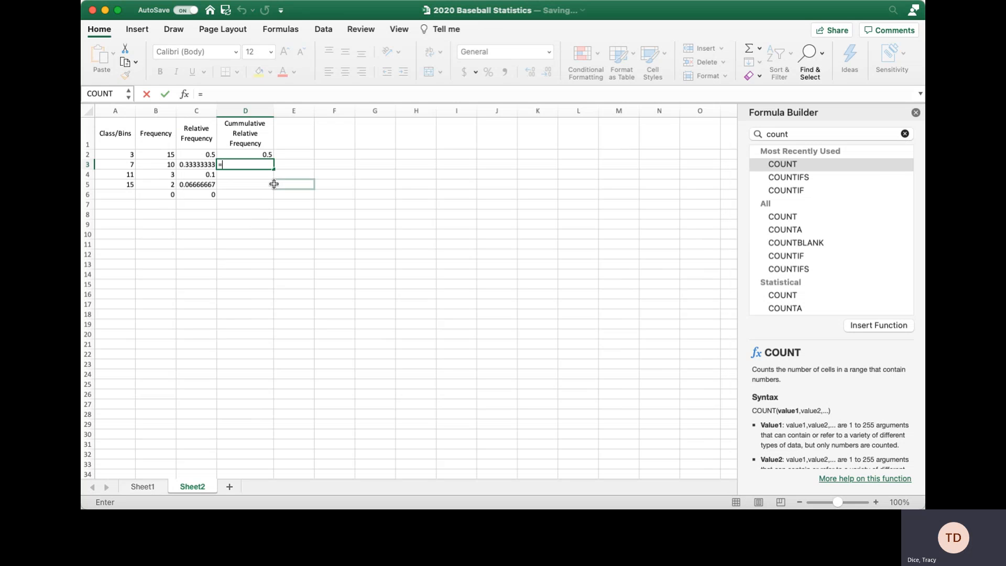
{"action": "left_click", "coordinate": [201, 166]}
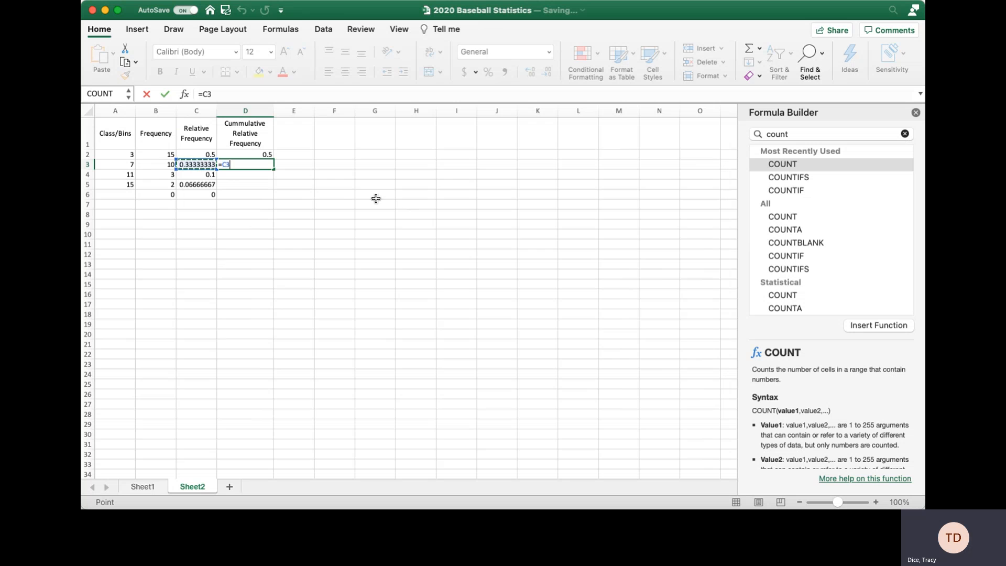
{"action": "type", "text": "+"}
{"action": "left_click", "coordinate": [262, 153]}
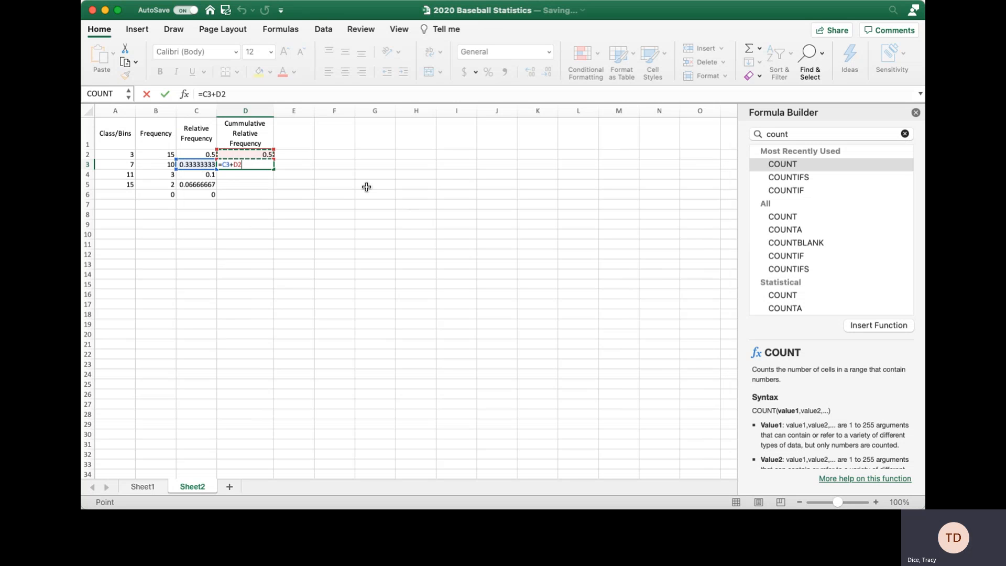
{"action": "key", "text": "Return"}
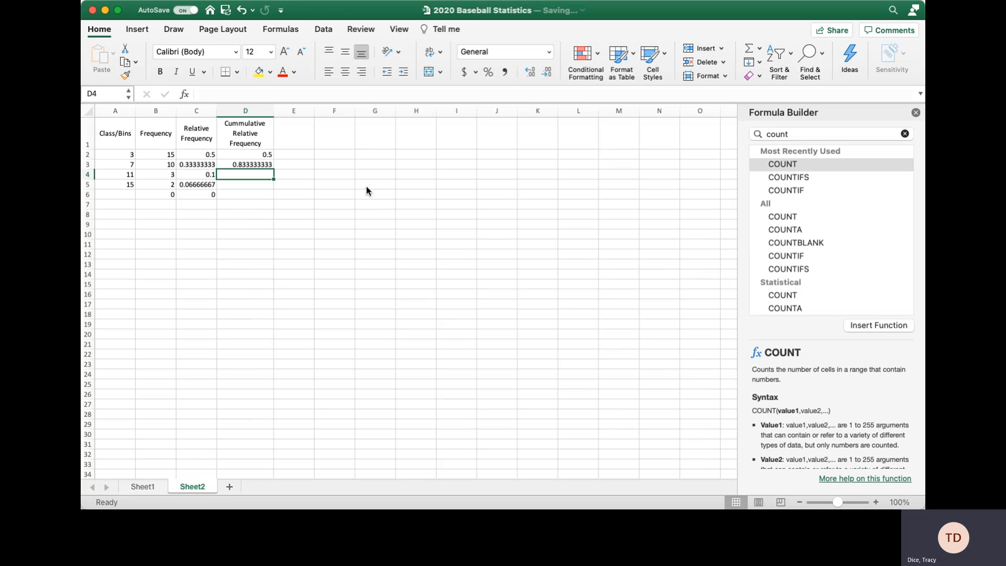
Fill D3's cumulative formula down to D6, giving 0.833, 0.933, 1 and 1.
{"action": "left_click", "coordinate": [264, 165]}
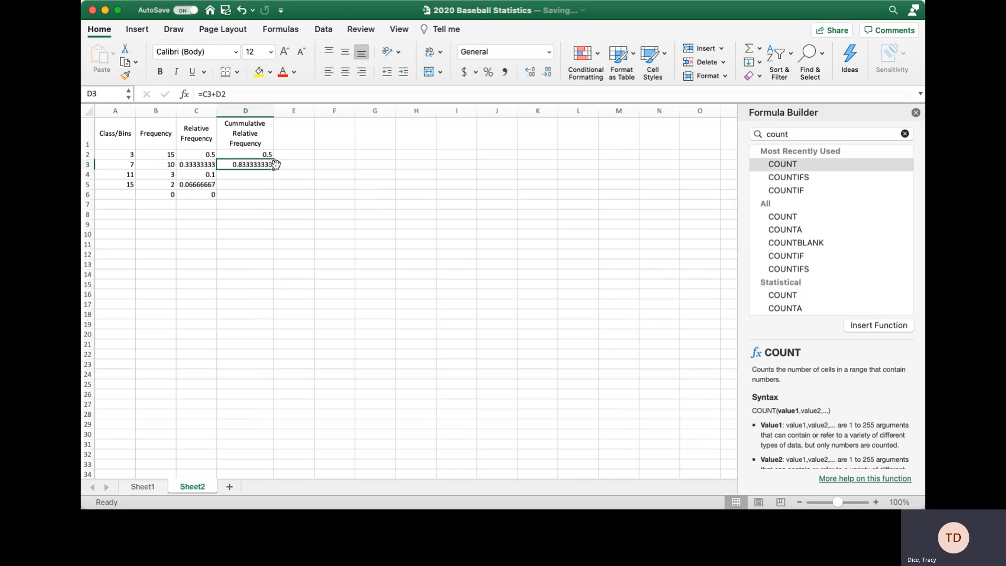
{"action": "mouse_move", "coordinate": [276, 170]}
{"action": "left_mouse_down"}
{"action": "mouse_move", "coordinate": [269, 210]}
{"action": "mouse_move", "coordinate": [265, 166]}
{"action": "left_mouse_up"}
{"action": "left_click_drag", "start_coordinate": [273, 170], "coordinate": [269, 195]}
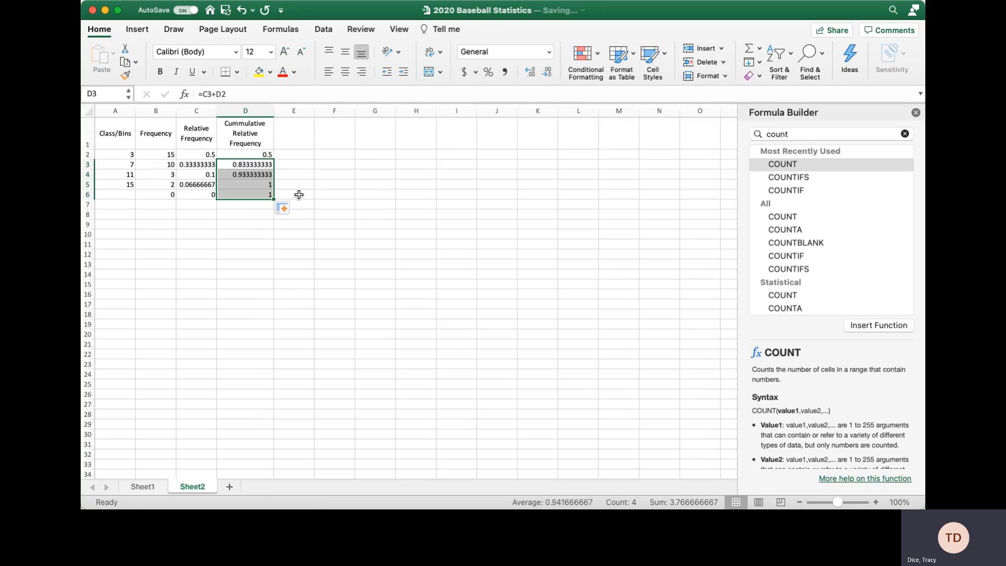
{"action": "left_click", "coordinate": [299, 195]}
{"action": "left_click", "coordinate": [258, 186]}
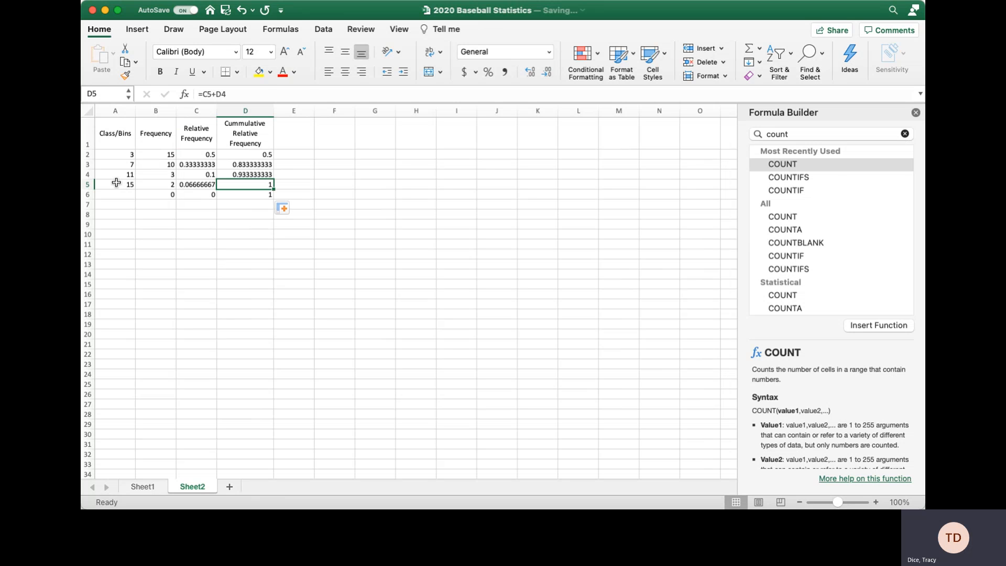
Clear the stray row-6 values in C6:D6, keeping B6's 0, and close the Formula Builder pane.
{"action": "left_click", "coordinate": [159, 194]}
{"action": "left_click", "coordinate": [106, 194]}
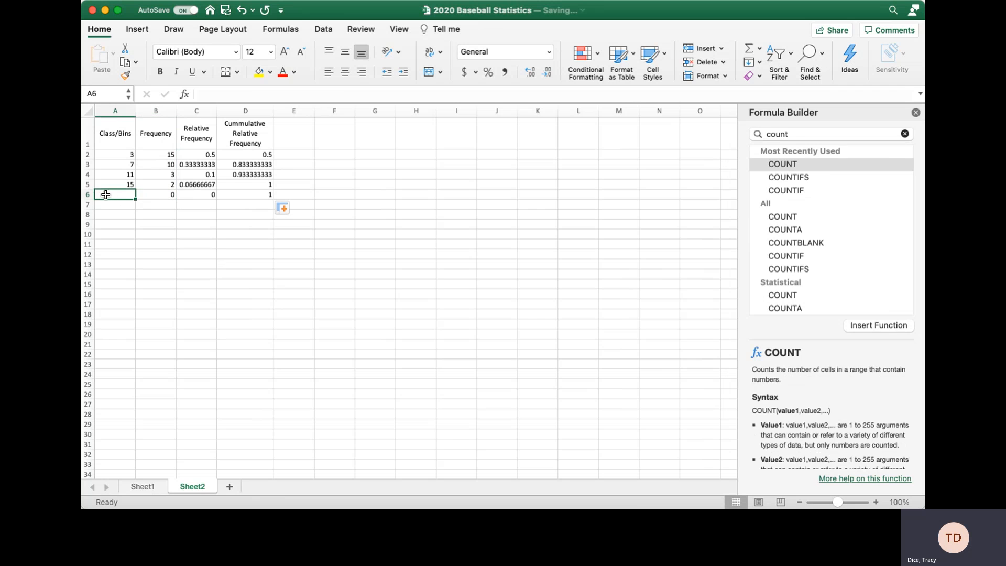
{"action": "left_click_drag", "start_coordinate": [155, 194], "coordinate": [246, 195]}
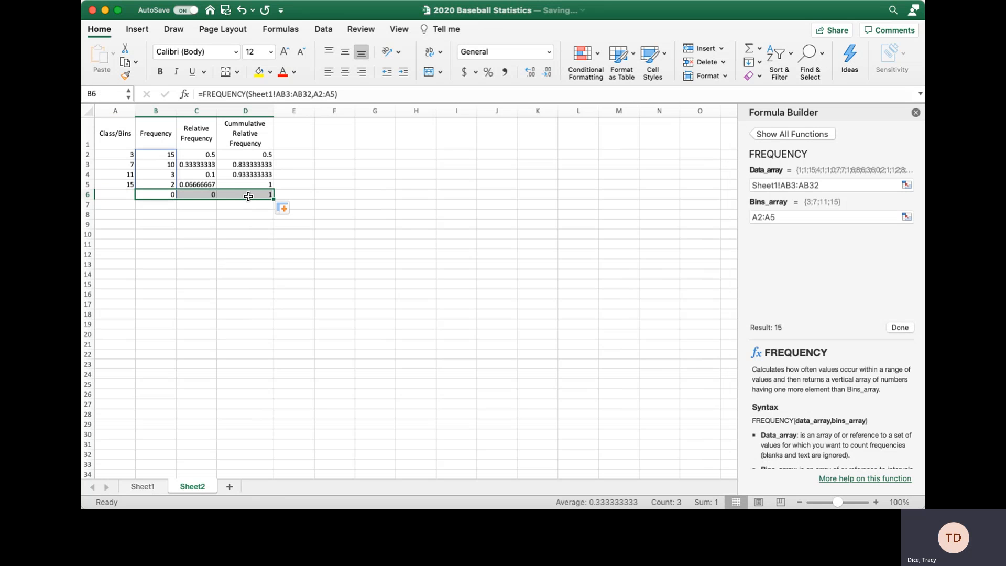
{"action": "key", "text": "Delete"}
{"action": "left_click", "coordinate": [156, 196]}
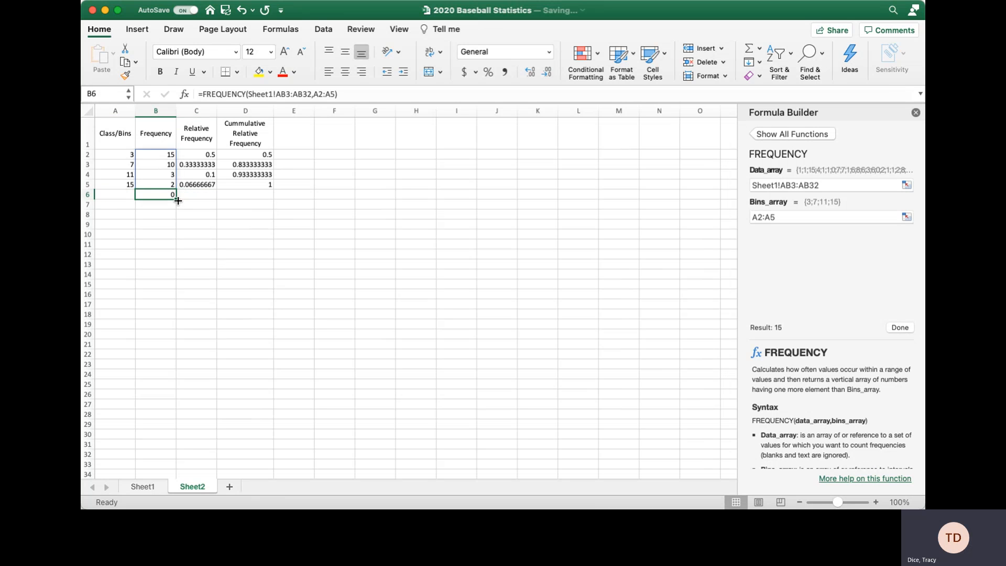
{"action": "left_click", "coordinate": [165, 223]}
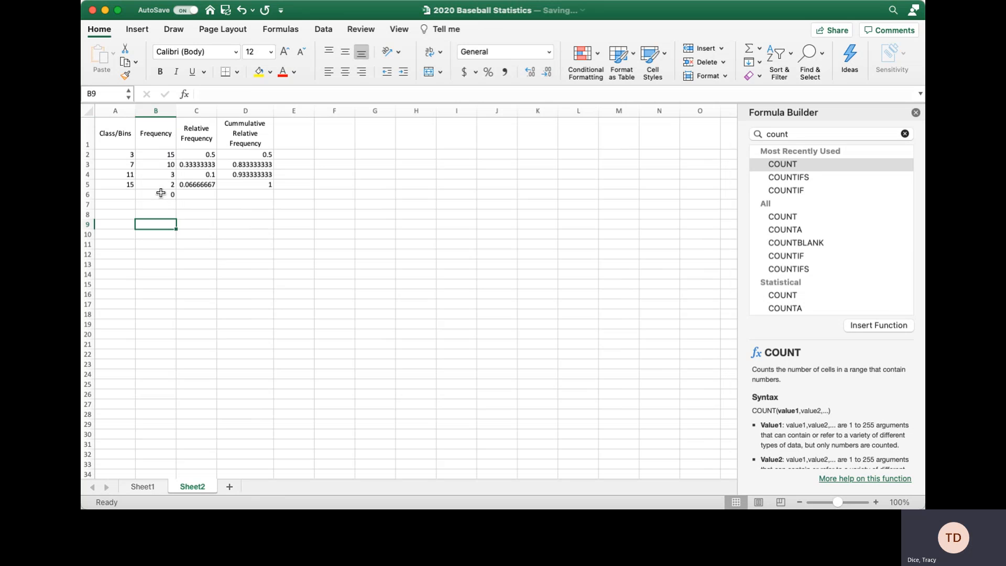
{"action": "left_click", "coordinate": [159, 194]}
{"action": "left_click", "coordinate": [287, 204]}
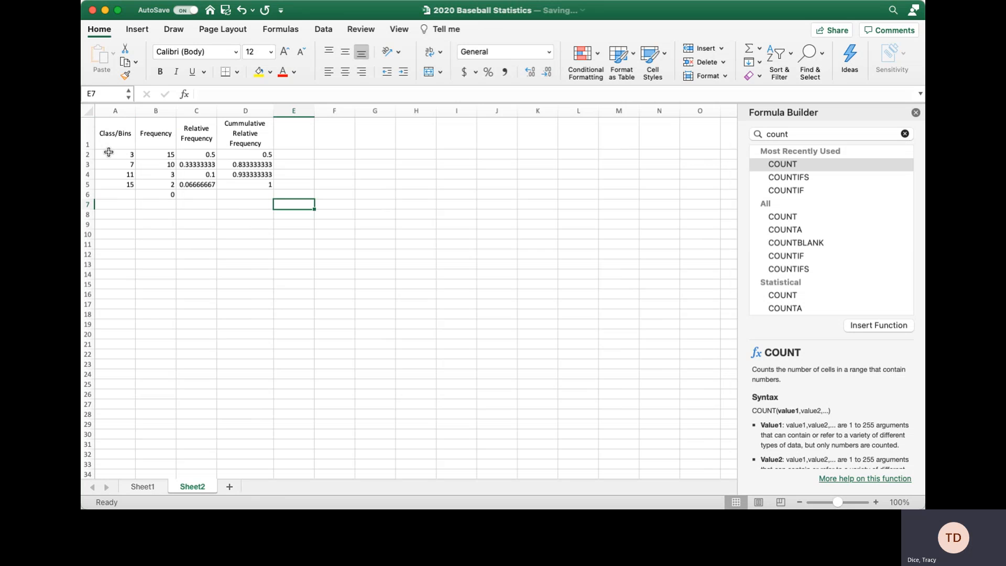
{"action": "left_click", "coordinate": [916, 113]}
{"action": "left_click", "coordinate": [302, 145]}
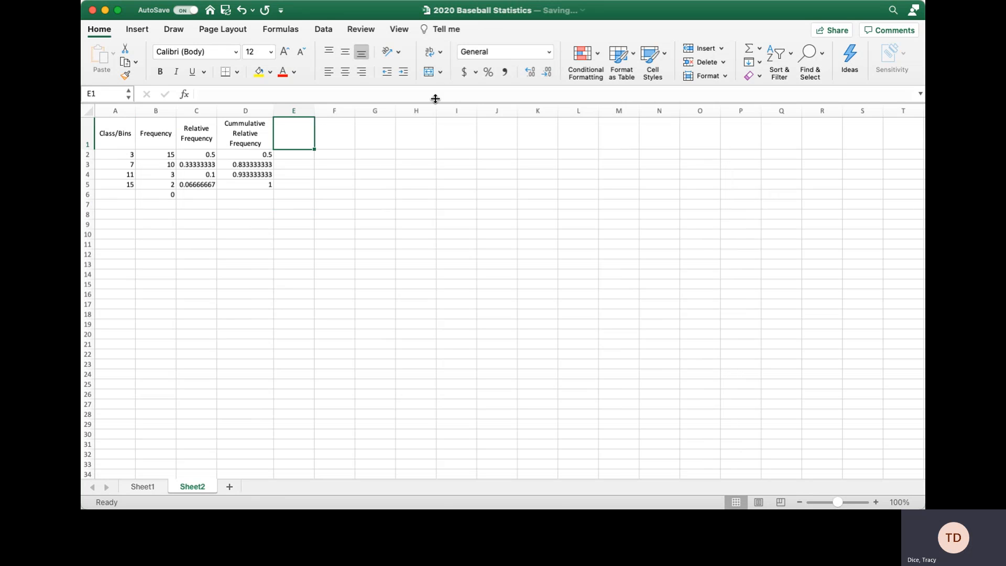
Insert a Clustered Column chart of the B2:B5 frequency counts and move it beside the table.
{"action": "left_click", "coordinate": [138, 29]}
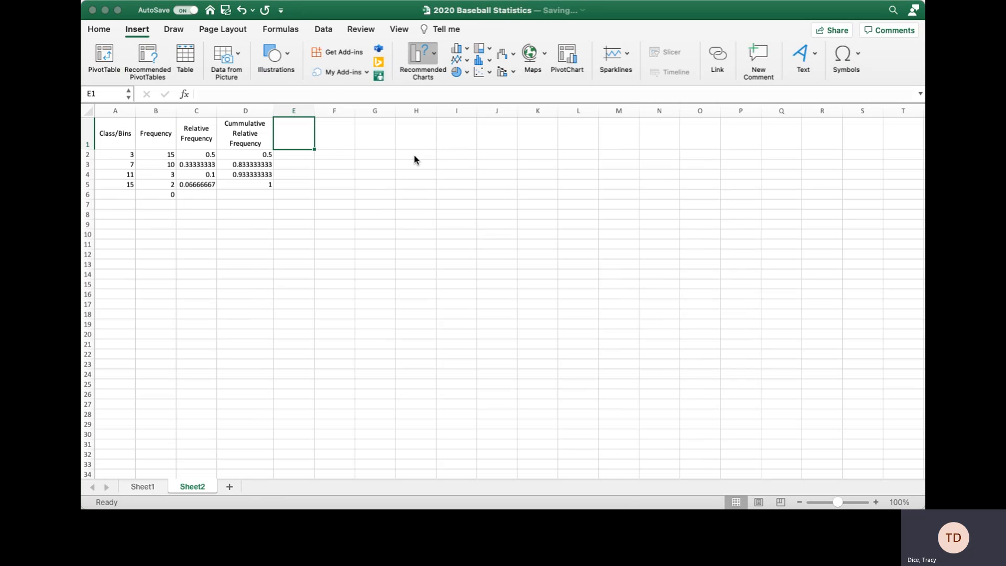
{"action": "left_click_drag", "start_coordinate": [156, 151], "coordinate": [157, 185]}
{"action": "left_click", "coordinate": [439, 58]}
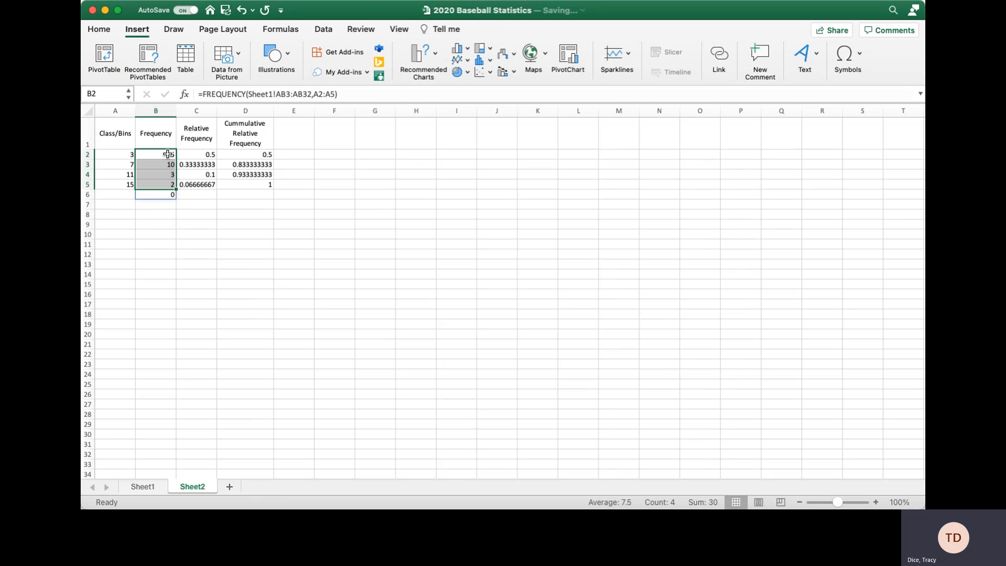
{"action": "left_click", "coordinate": [439, 53]}
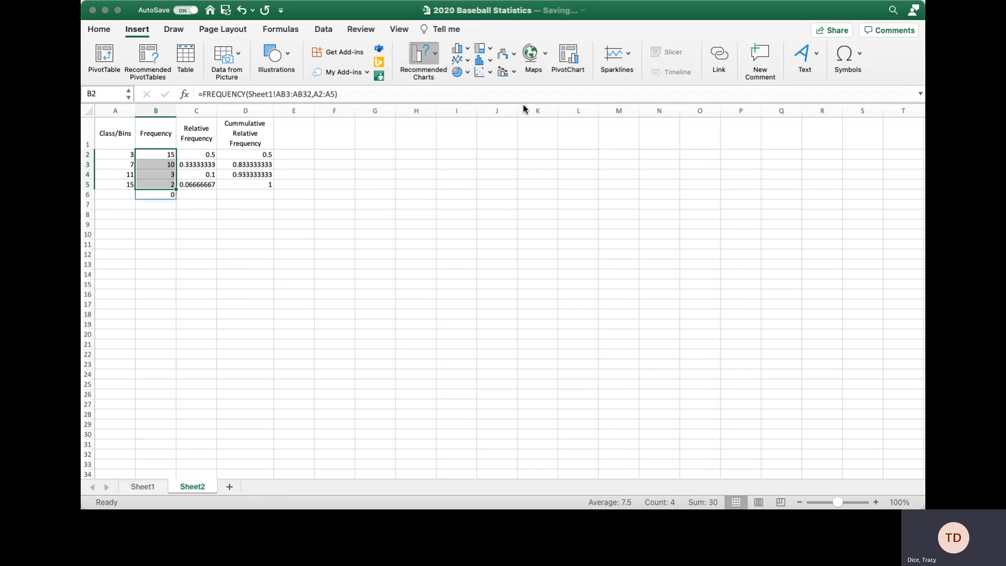
{"action": "left_click_drag", "start_coordinate": [451, 239], "coordinate": [356, 137]}
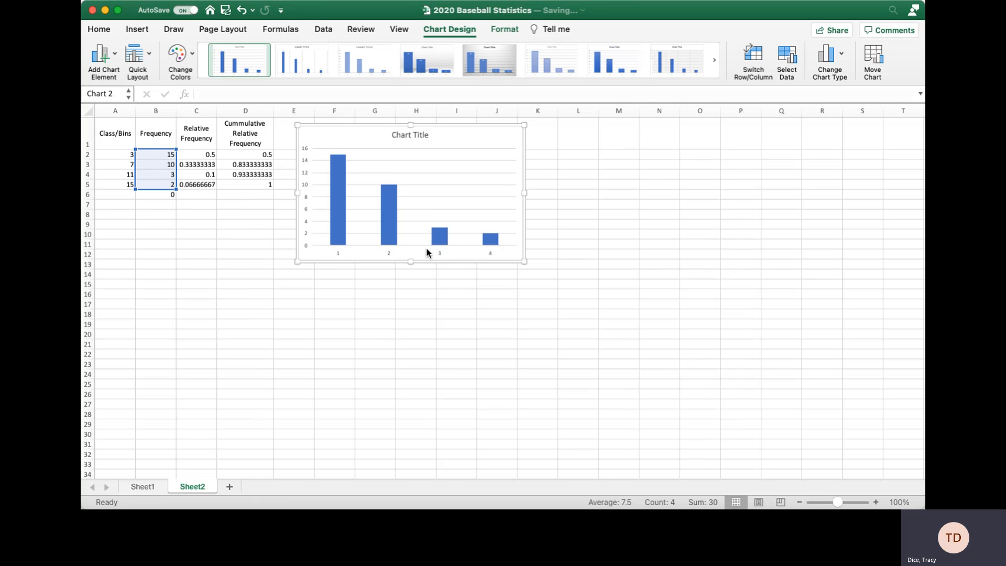
Change the chart's Select Data series range to include B1:B5, giving five categories.
{"action": "left_click", "coordinate": [338, 253]}
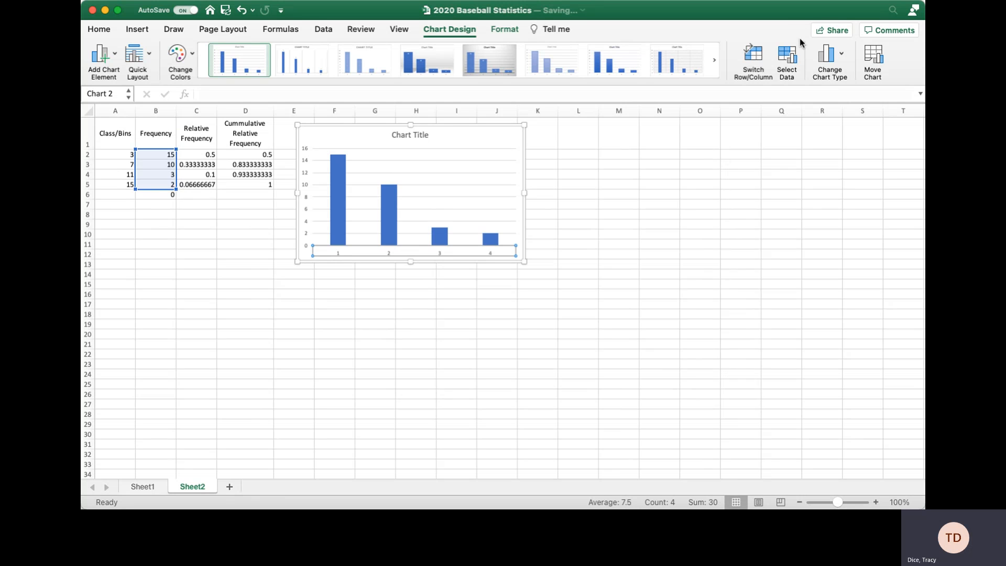
{"action": "left_click", "coordinate": [788, 62]}
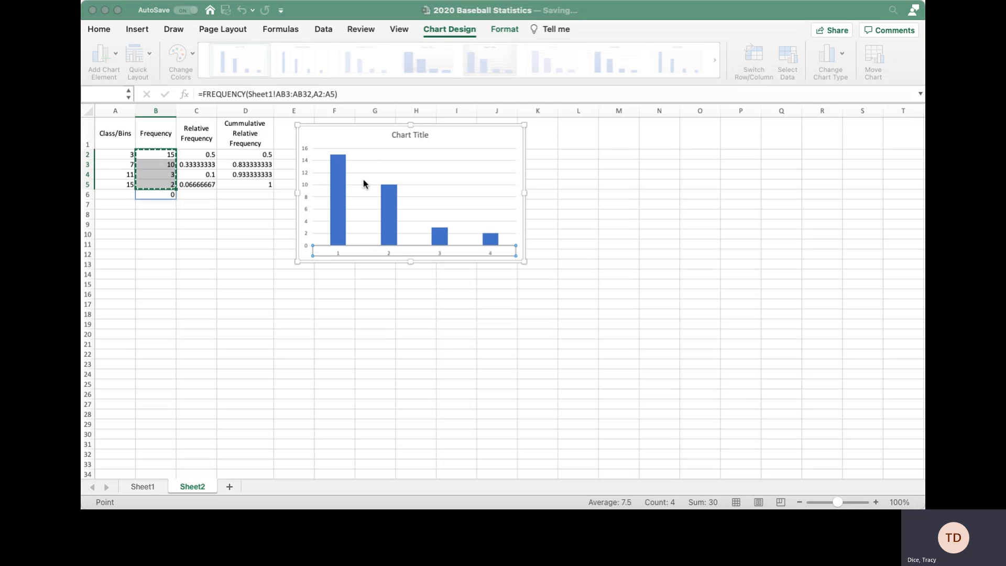
{"action": "left_click", "coordinate": [376, 145]}
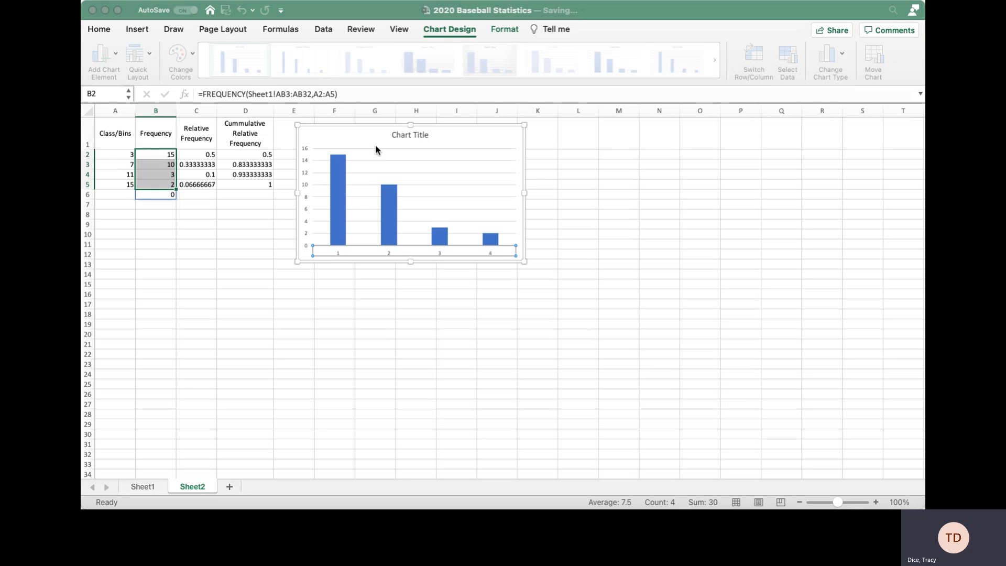
{"action": "left_click", "coordinate": [603, 187]}
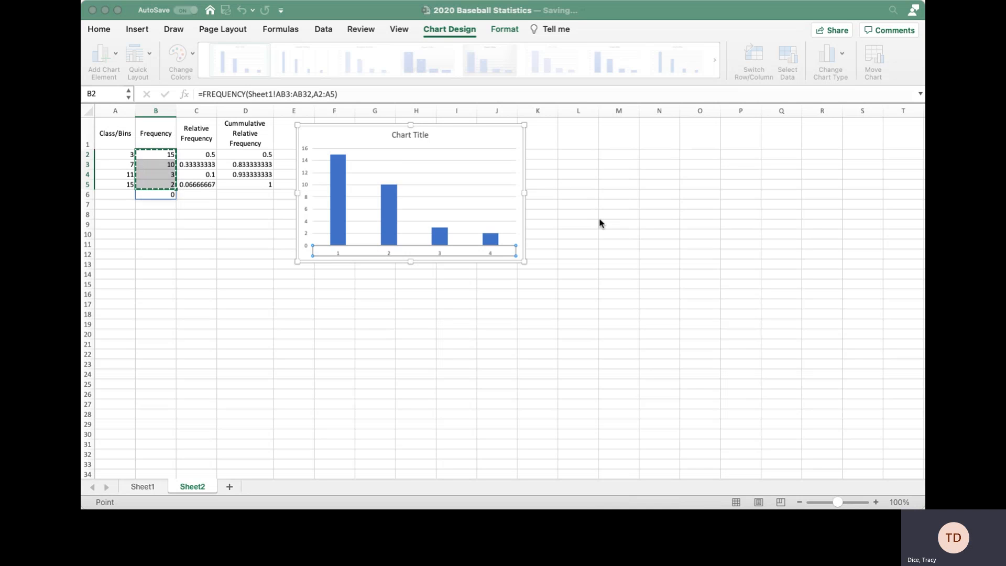
{"action": "left_click", "coordinate": [599, 218]}
{"action": "left_click", "coordinate": [619, 350]}
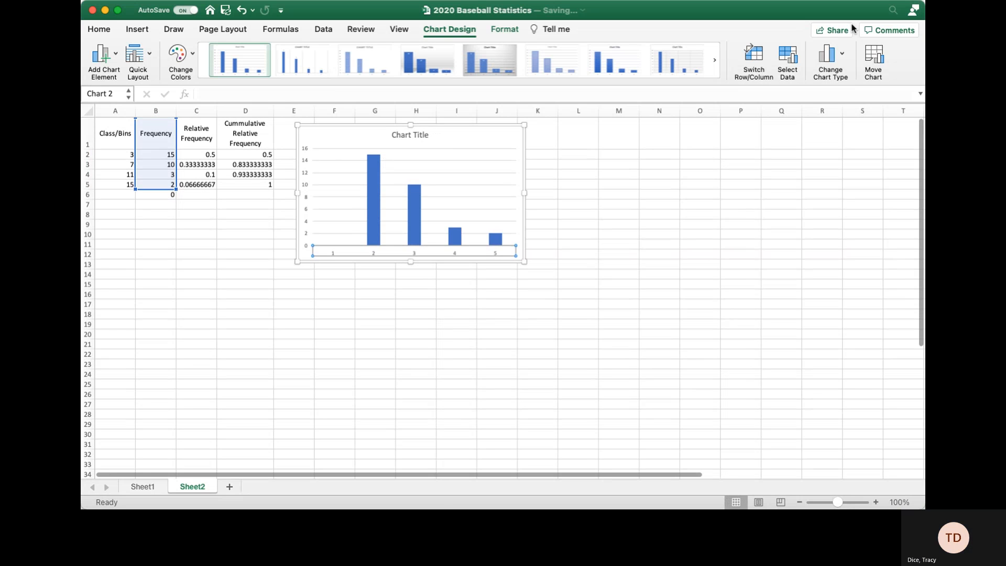
{"action": "left_click", "coordinate": [788, 57]}
{"action": "left_click", "coordinate": [395, 146]}
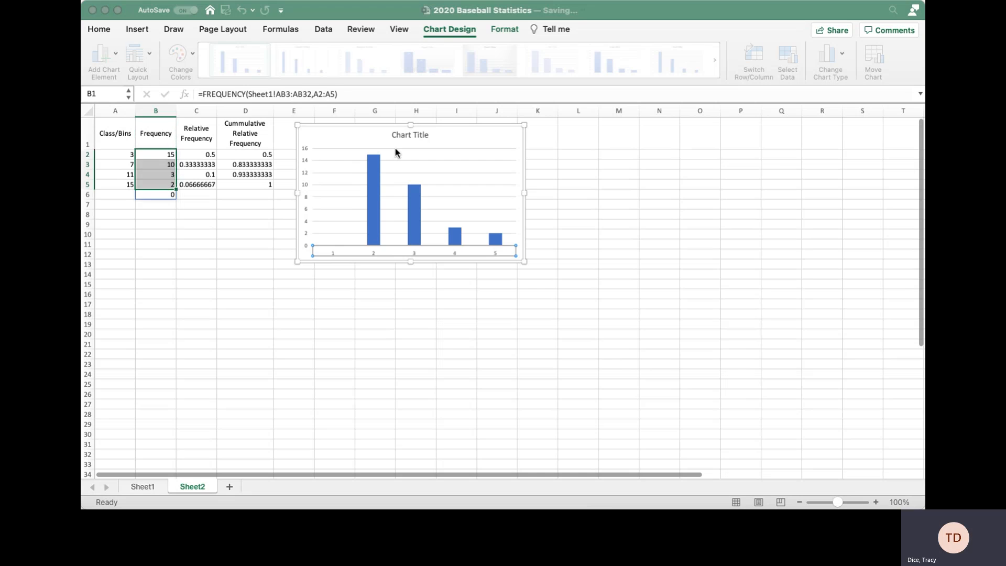
Select the chart title and open its formatting options.
{"action": "left_click", "coordinate": [404, 136]}
{"action": "double_click", "coordinate": [421, 134]}
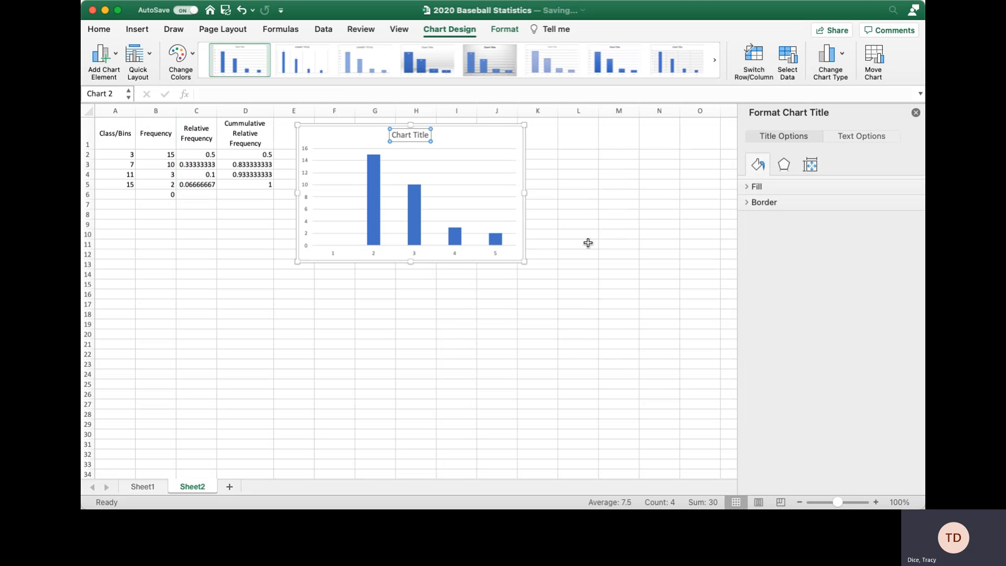
{"action": "left_click", "coordinate": [484, 134]}
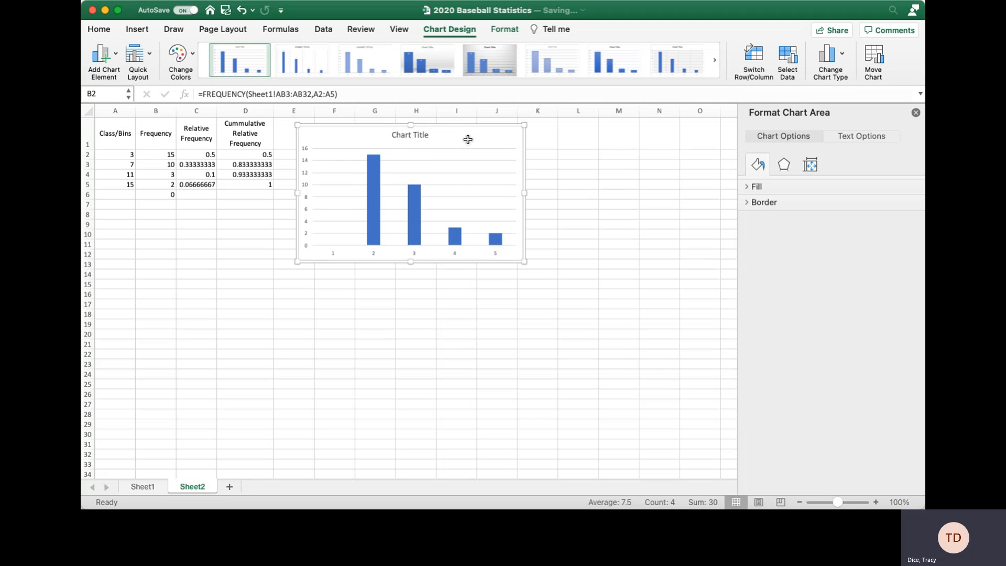
Replace the chart with a new Clustered Column chart titled Frequency, built from the header and counts, placed beside the table.
{"action": "key", "text": "Delete"}
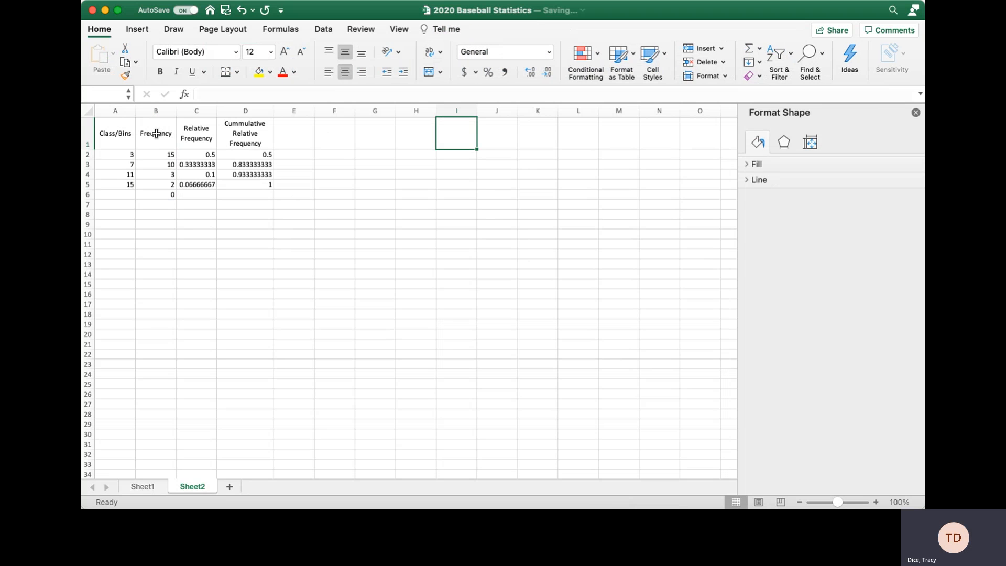
{"action": "left_click_drag", "start_coordinate": [156, 133], "coordinate": [156, 184]}
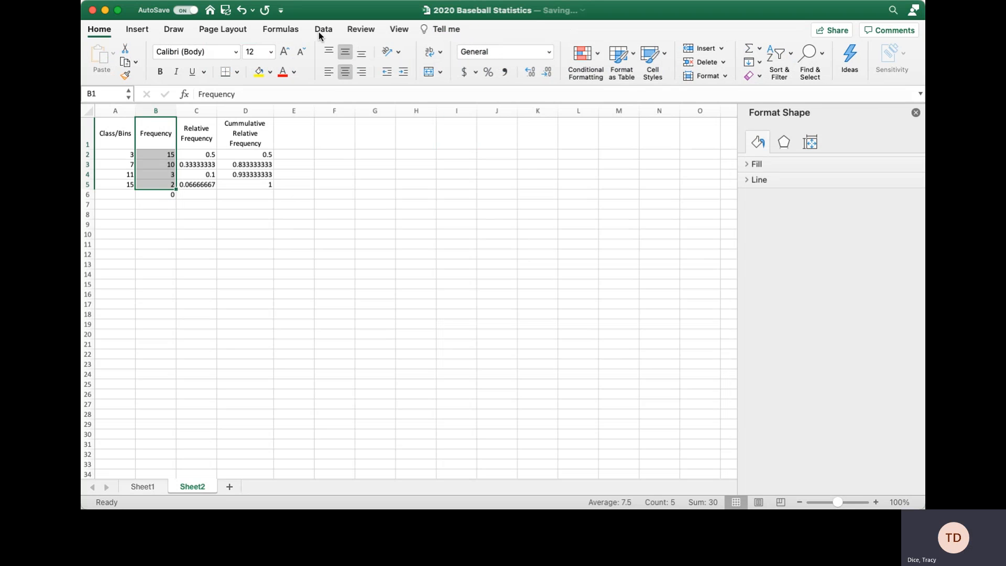
{"action": "left_click", "coordinate": [143, 29]}
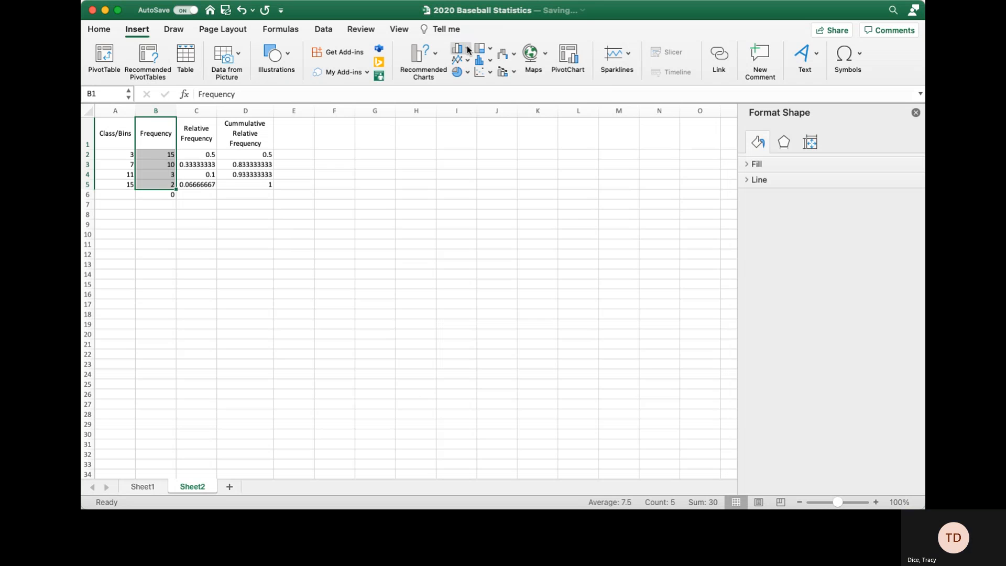
{"action": "left_click", "coordinate": [437, 56]}
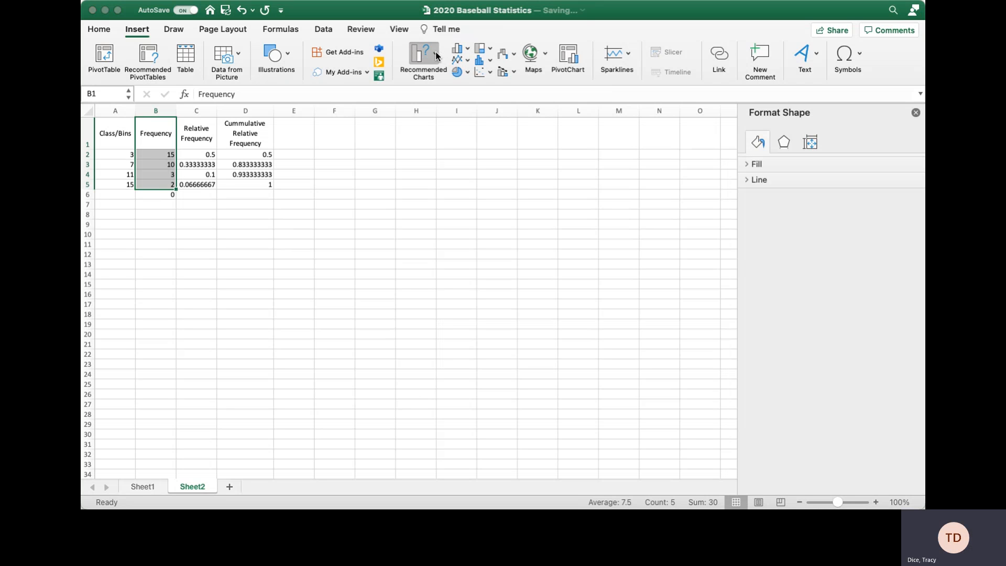
{"action": "left_click", "coordinate": [492, 79]}
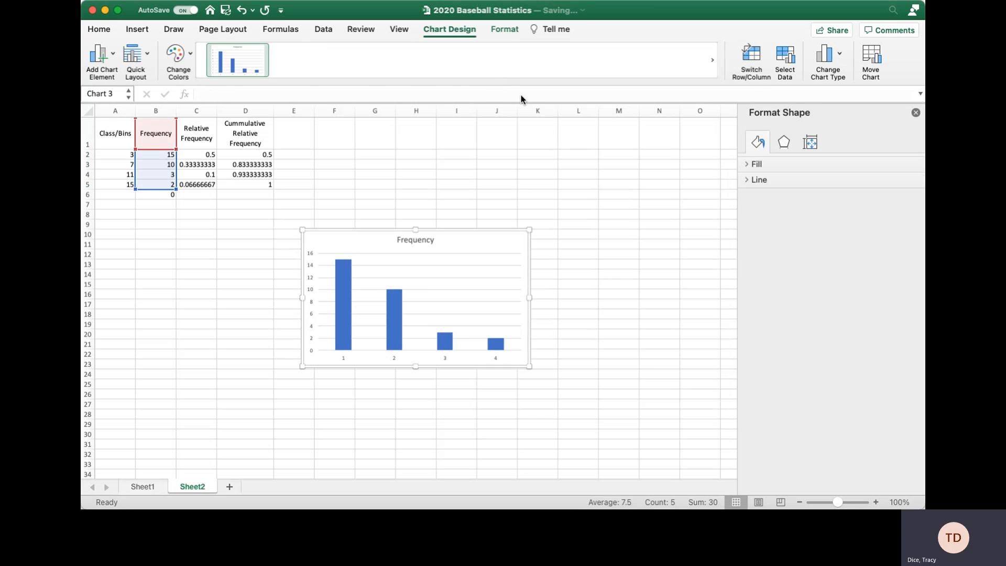
{"action": "left_click_drag", "start_coordinate": [340, 242], "coordinate": [344, 131]}
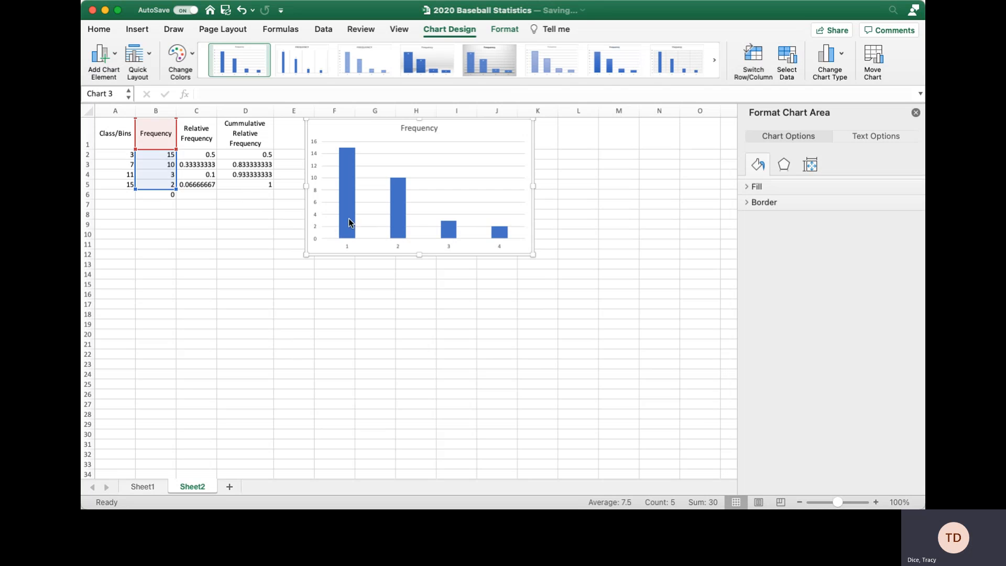
Set the chart's category axis labels to the Class/Bins column cells.
{"action": "left_click", "coordinate": [790, 54]}
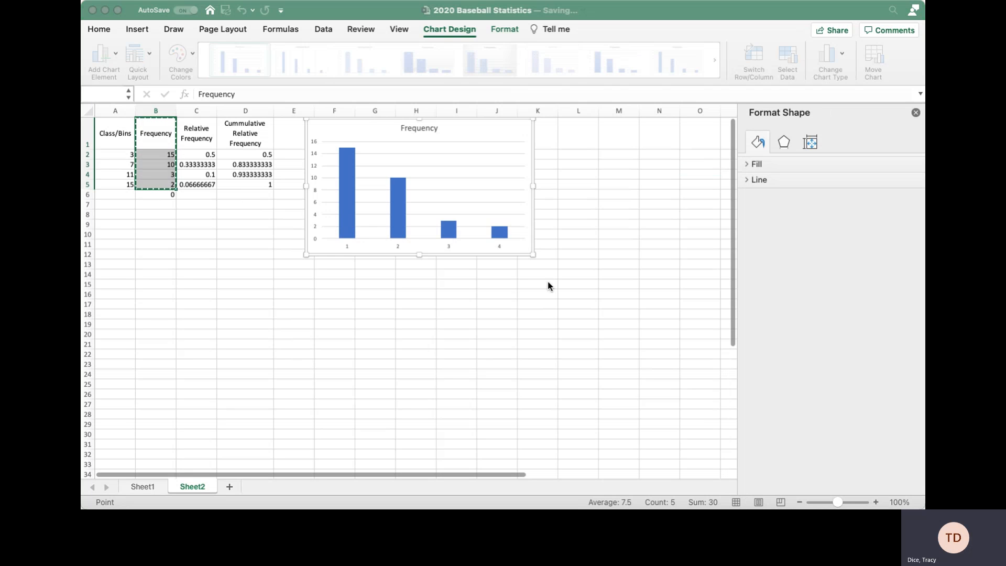
{"action": "left_click", "coordinate": [649, 265]}
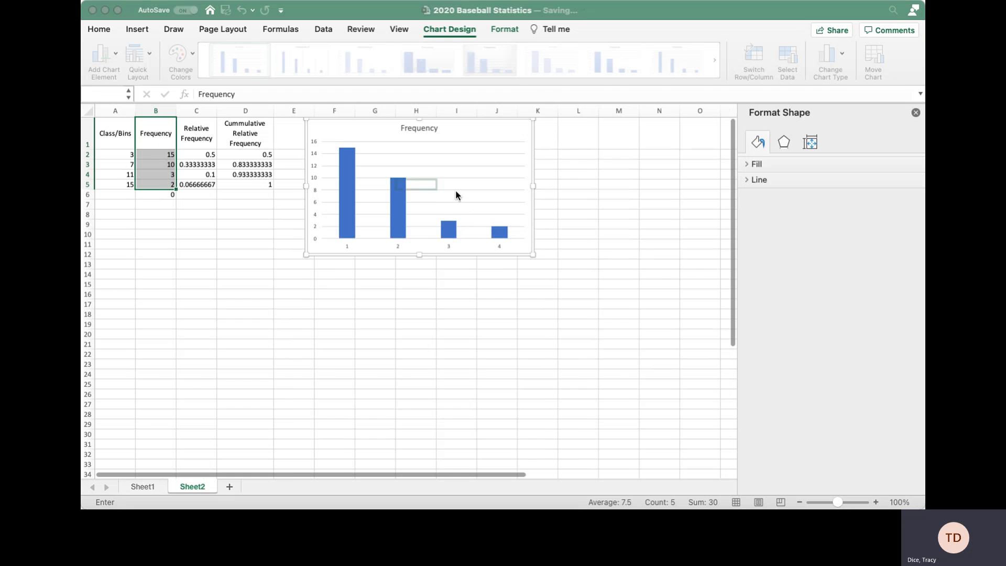
{"action": "scroll", "coordinate": [458, 193], "scroll_direction": "down", "scroll_amount": 1}
{"action": "scroll", "coordinate": [544, 170], "scroll_direction": "up", "scroll_amount": 1}
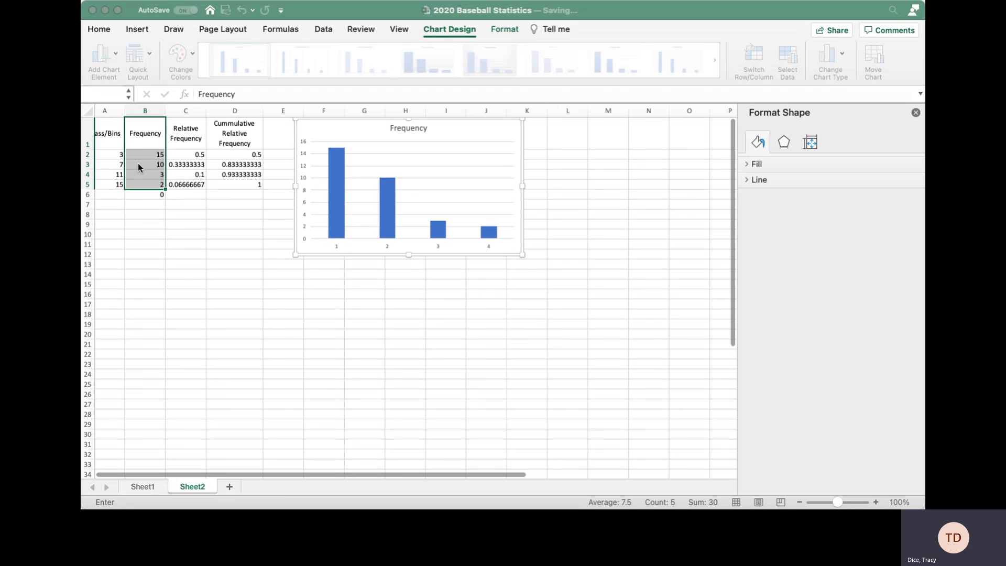
{"action": "scroll", "coordinate": [139, 169], "scroll_direction": "left", "scroll_amount": 1}
{"action": "left_click_drag", "start_coordinate": [113, 135], "coordinate": [114, 186]}
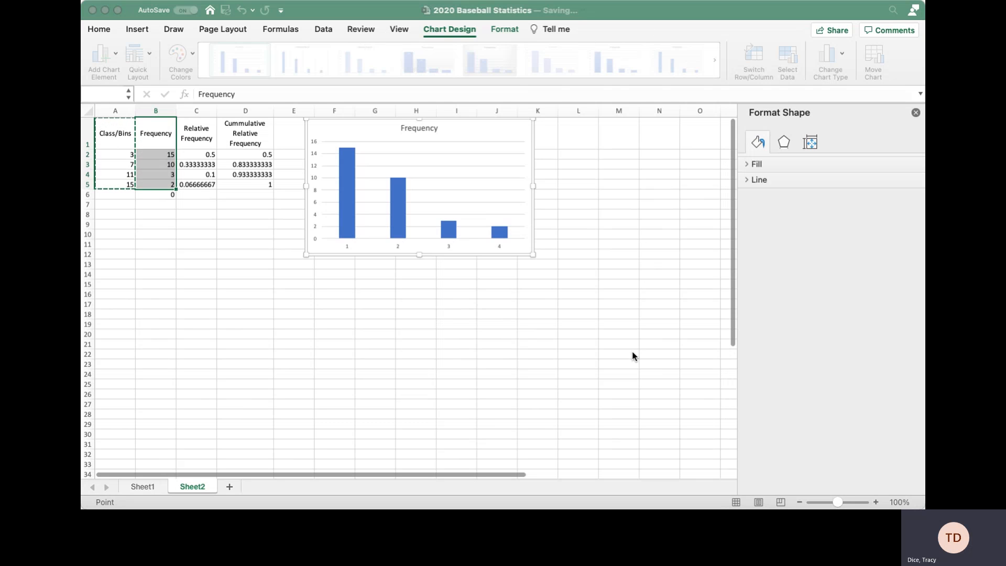
{"action": "key", "text": "Return"}
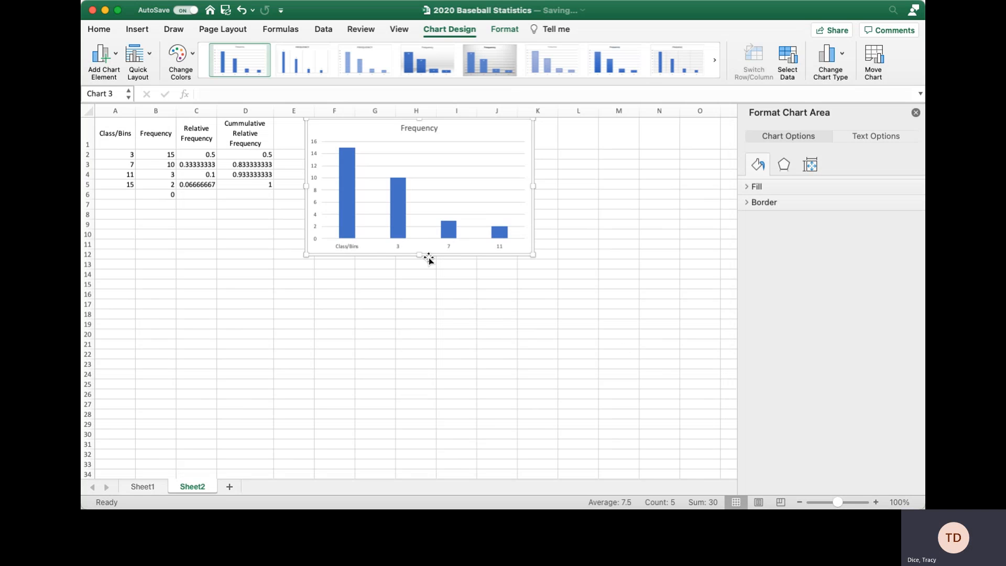
Use the bin values in A2:A5 (3, 7, 11, 15) as the horizontal axis labels.
{"action": "left_click", "coordinate": [397, 249]}
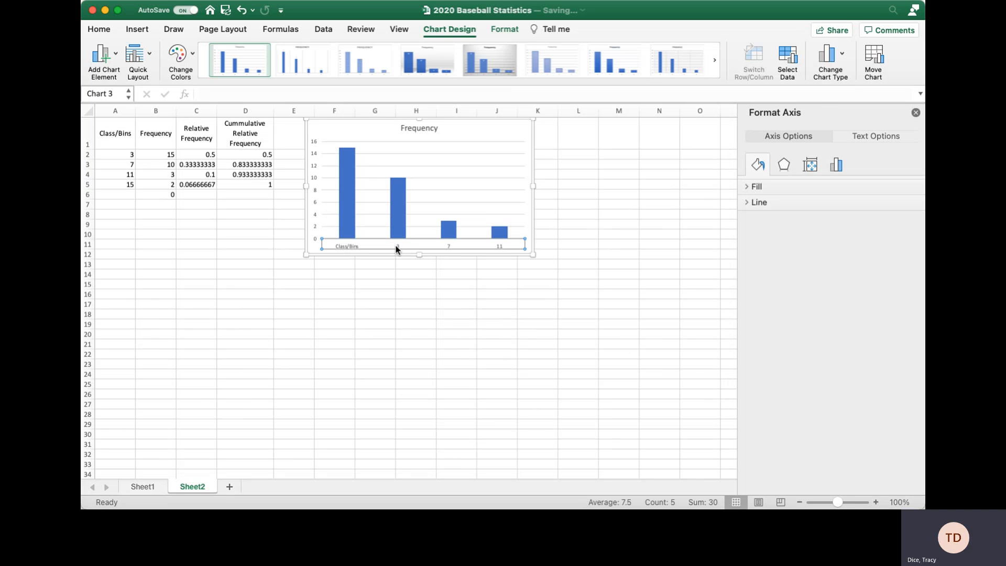
{"action": "left_click", "coordinate": [788, 56]}
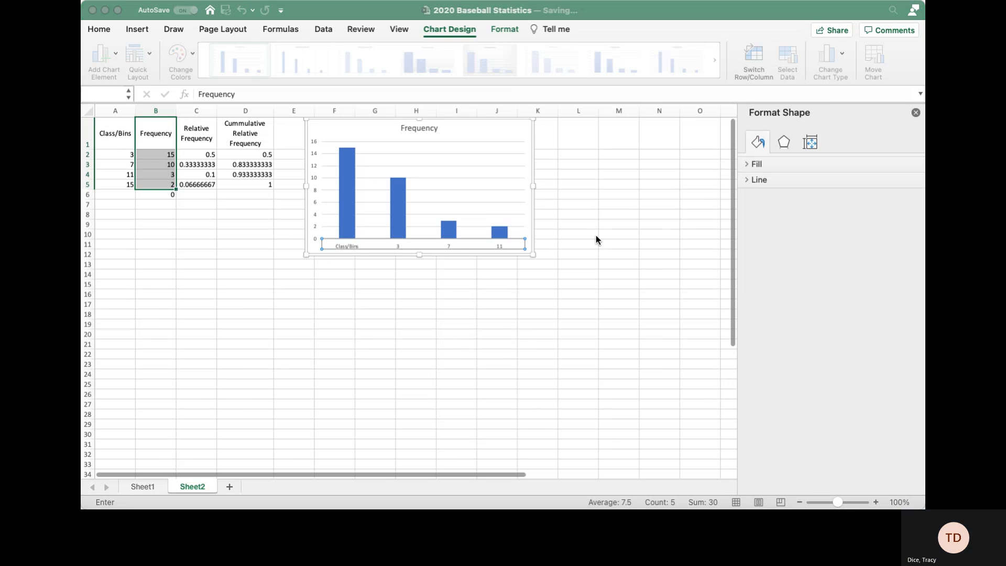
{"action": "left_click_drag", "start_coordinate": [114, 134], "coordinate": [112, 186]}
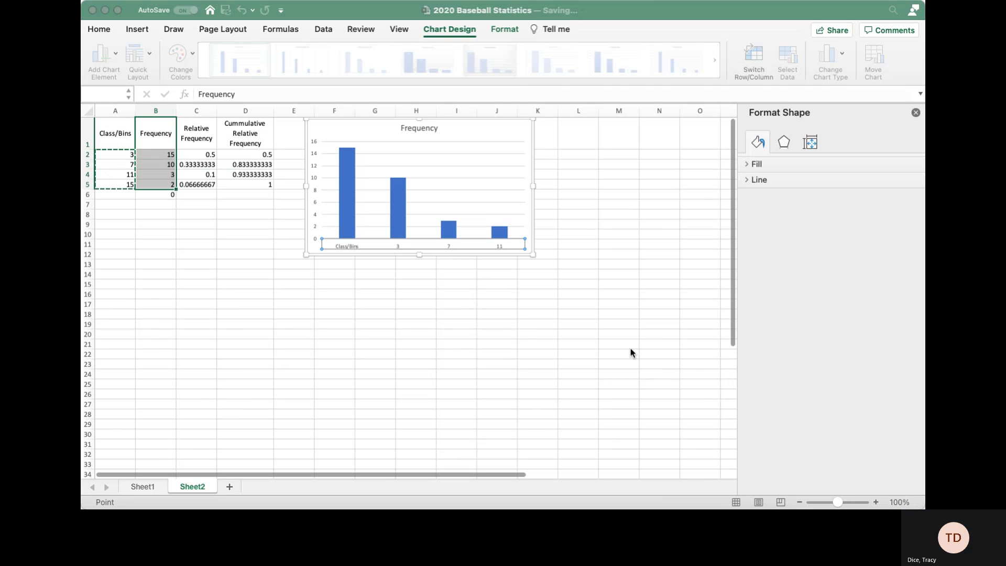
{"action": "key", "text": "Return"}
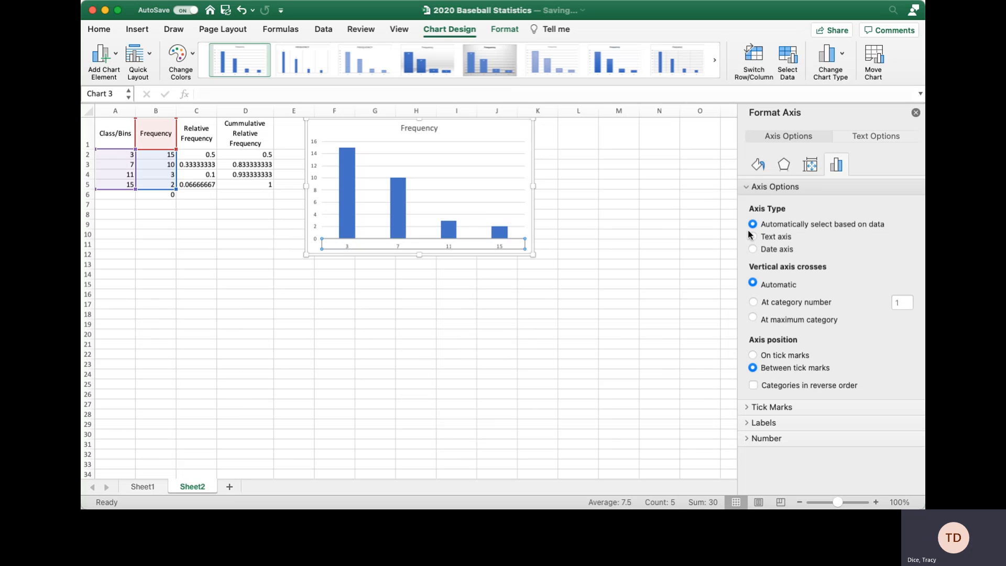
Close the Format Axis pane and add a primary horizontal axis title to the chart.
{"action": "left_click", "coordinate": [915, 113]}
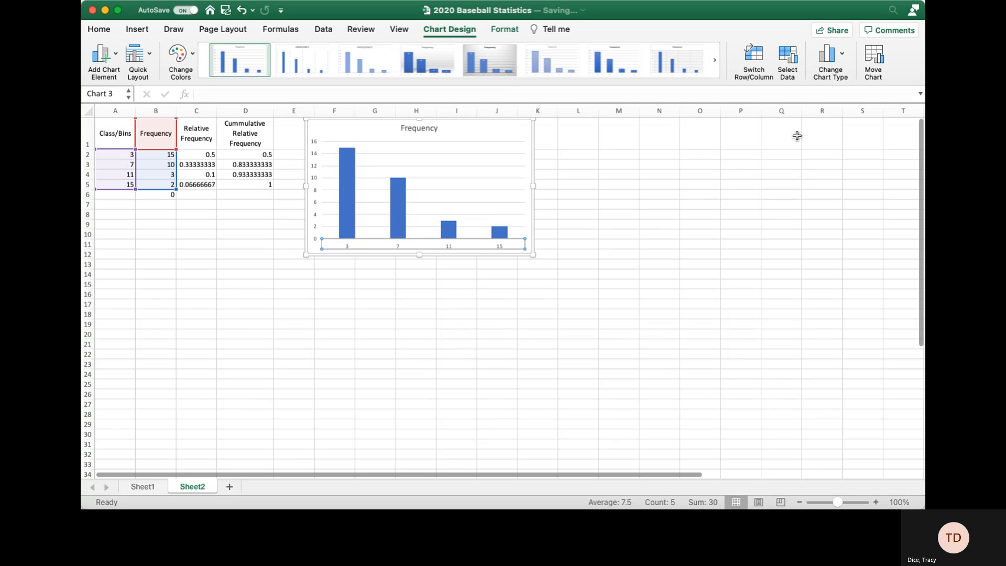
{"action": "left_click", "coordinate": [466, 132]}
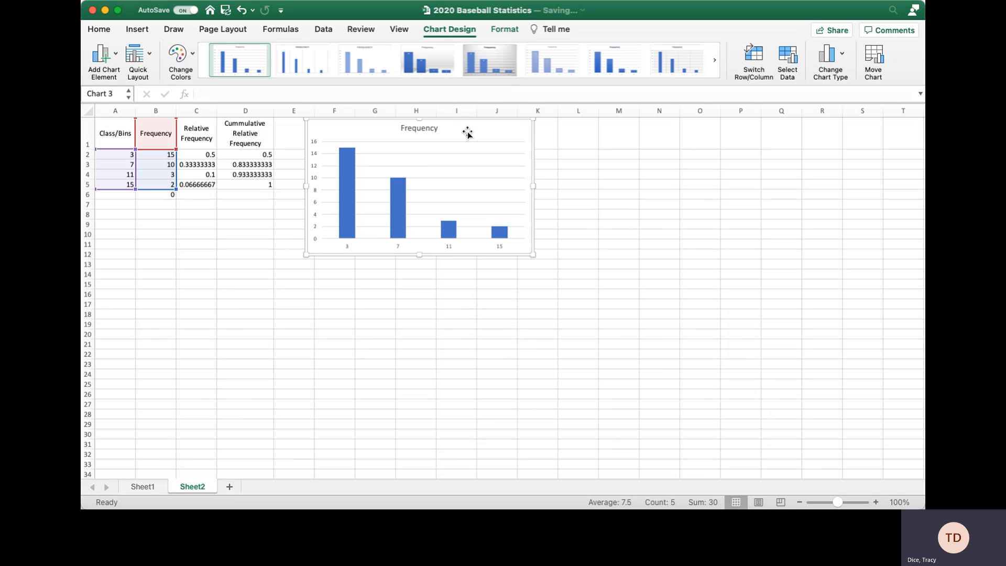
{"action": "right_click", "coordinate": [468, 132]}
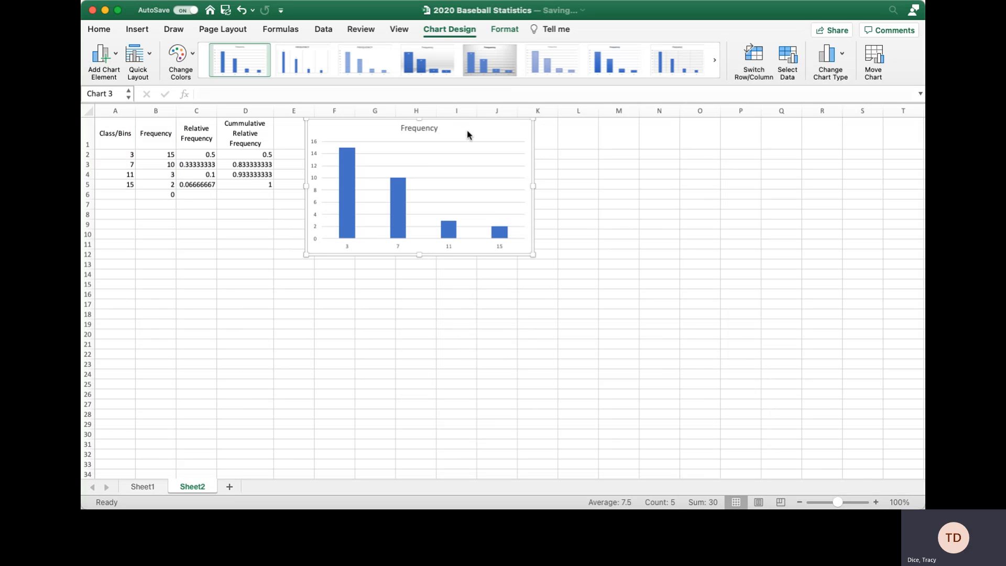
{"action": "left_click", "coordinate": [117, 56]}
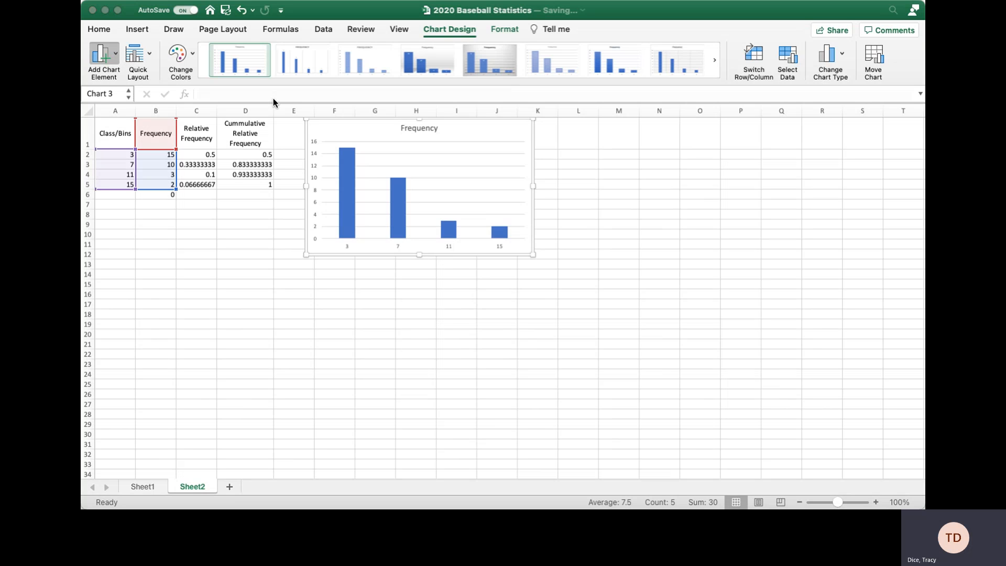
{"action": "left_click", "coordinate": [262, 86]}
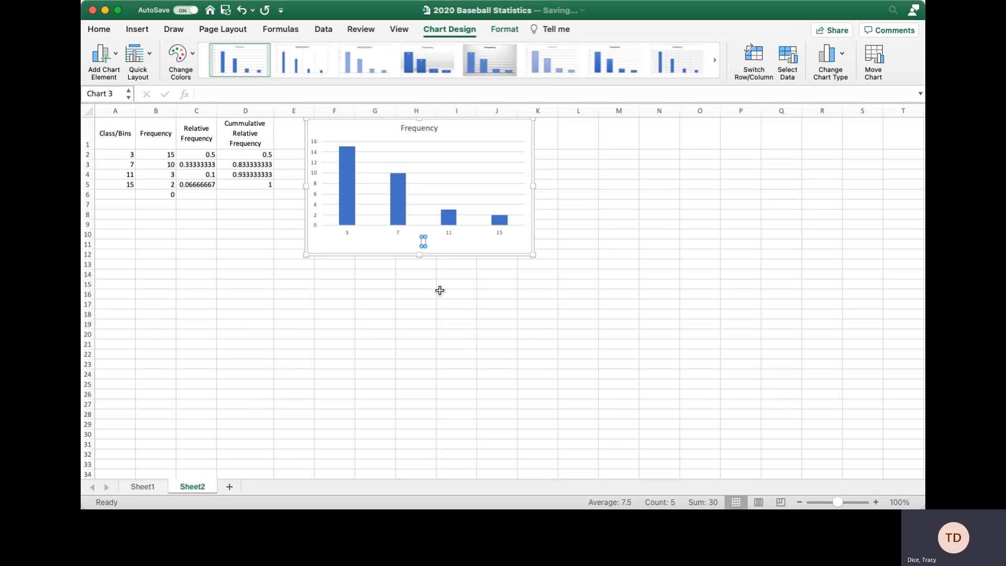
Replace the horizontal axis title placeholder with the text 'Class/Bins'.
{"action": "left_click", "coordinate": [875, 502]}
{"action": "left_click", "coordinate": [875, 502]}
{"action": "left_click", "coordinate": [875, 502]}
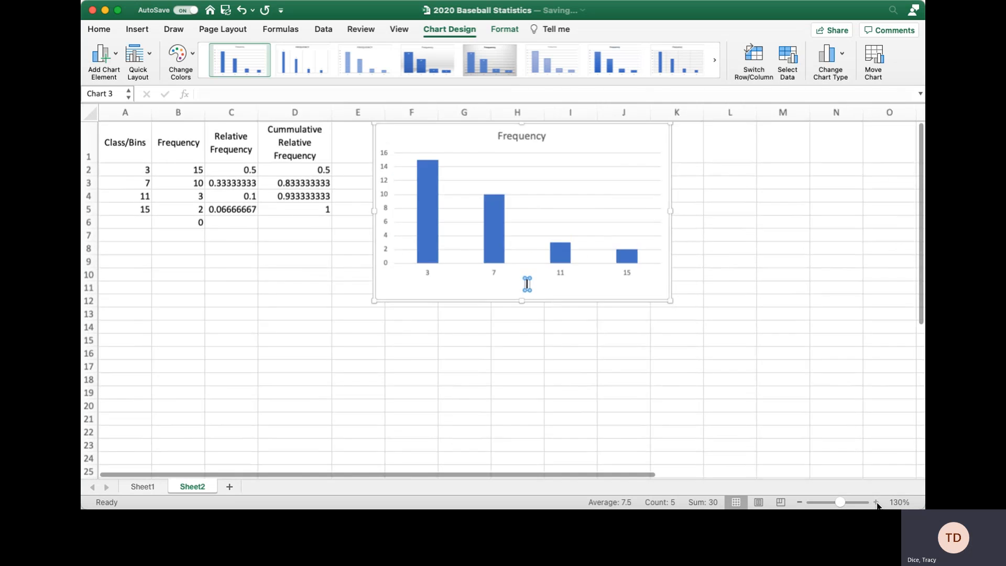
{"action": "left_click", "coordinate": [875, 502]}
{"action": "left_click", "coordinate": [875, 502]}
{"action": "left_click", "coordinate": [875, 502]}
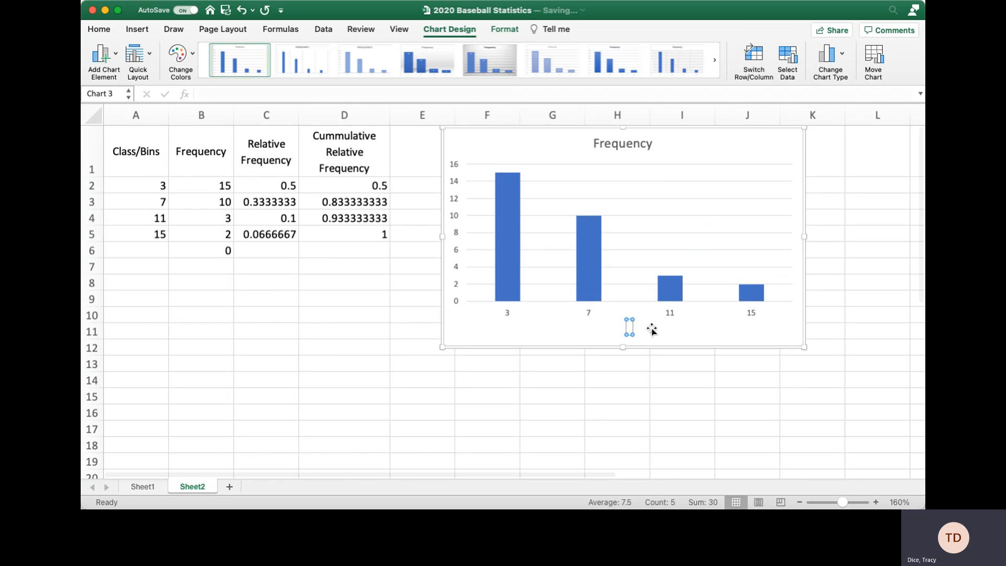
{"action": "key", "text": "Delete"}
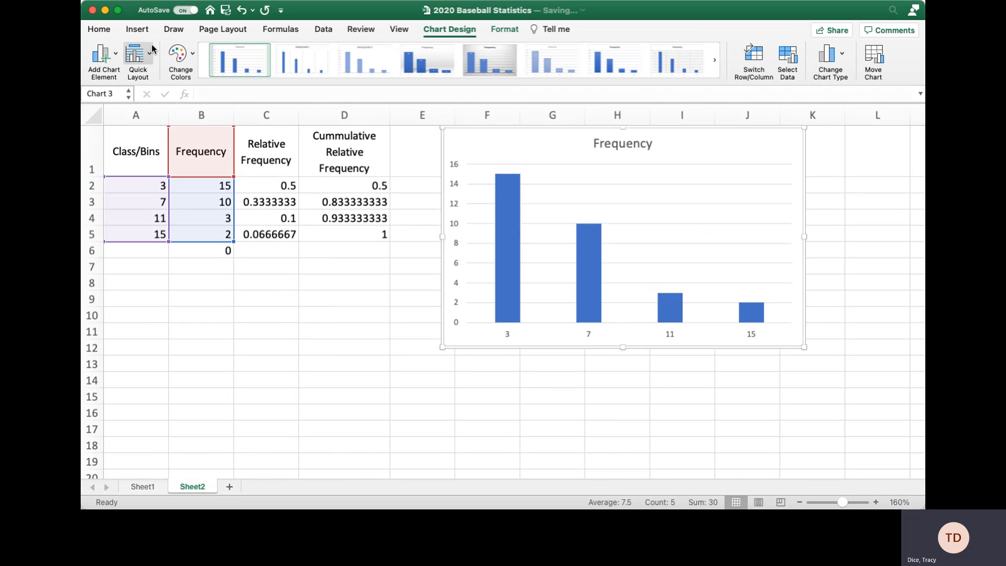
{"action": "left_click", "coordinate": [257, 98]}
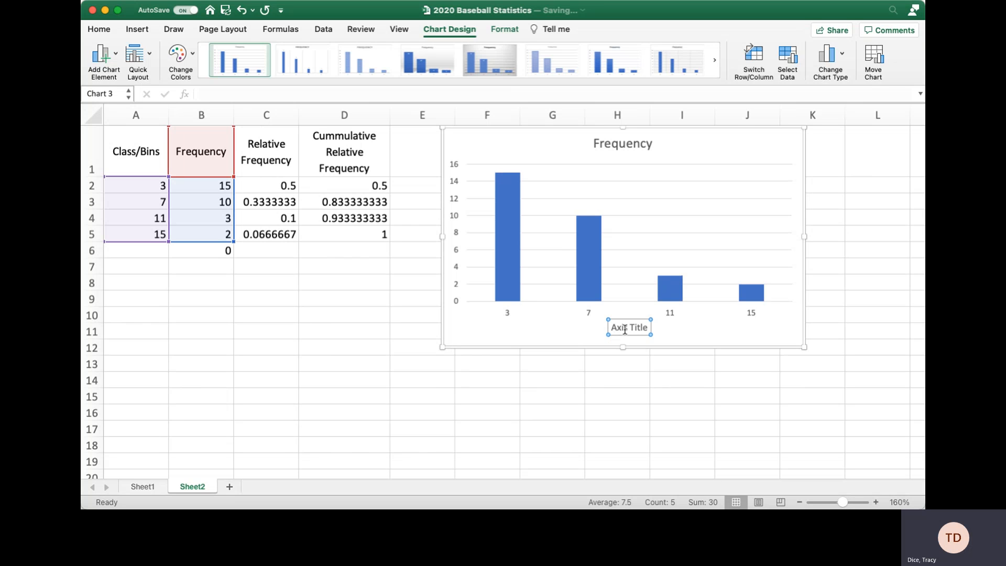
{"action": "triple_click", "coordinate": [624, 329]}
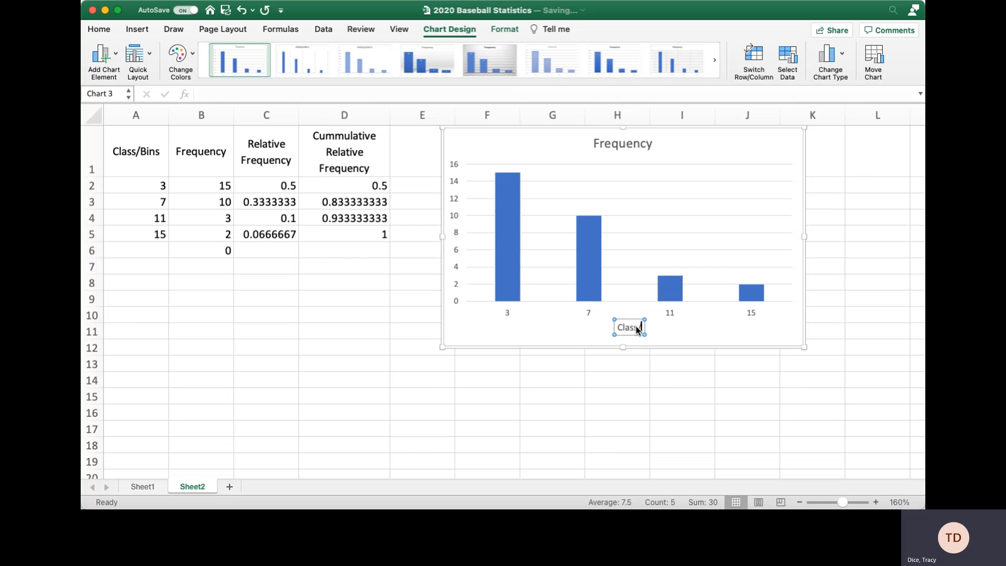
{"action": "type", "text": "Class/Bins"}
Add data labels to the bars and format them white and bold.
{"action": "left_click", "coordinate": [718, 338]}
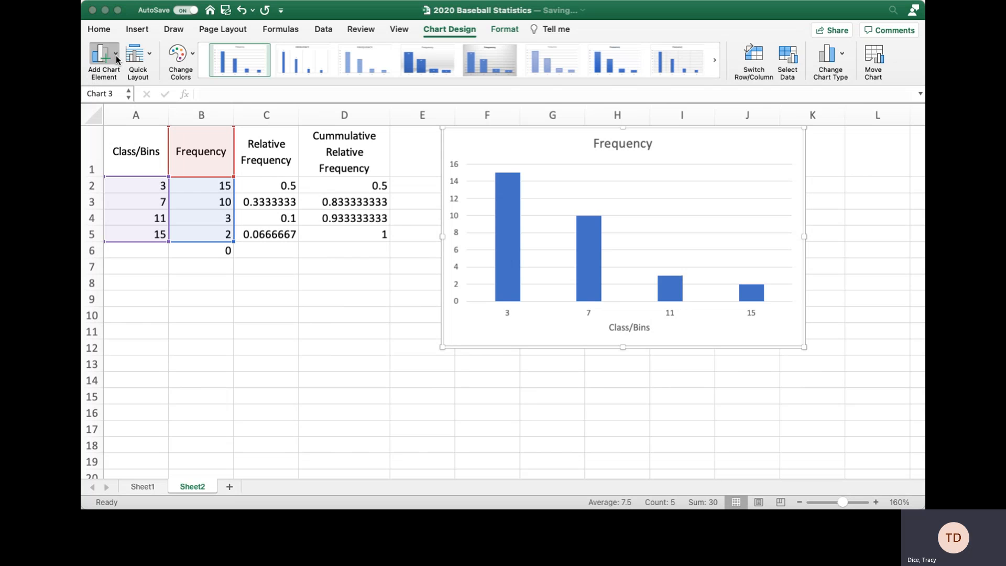
{"action": "left_click", "coordinate": [269, 170]}
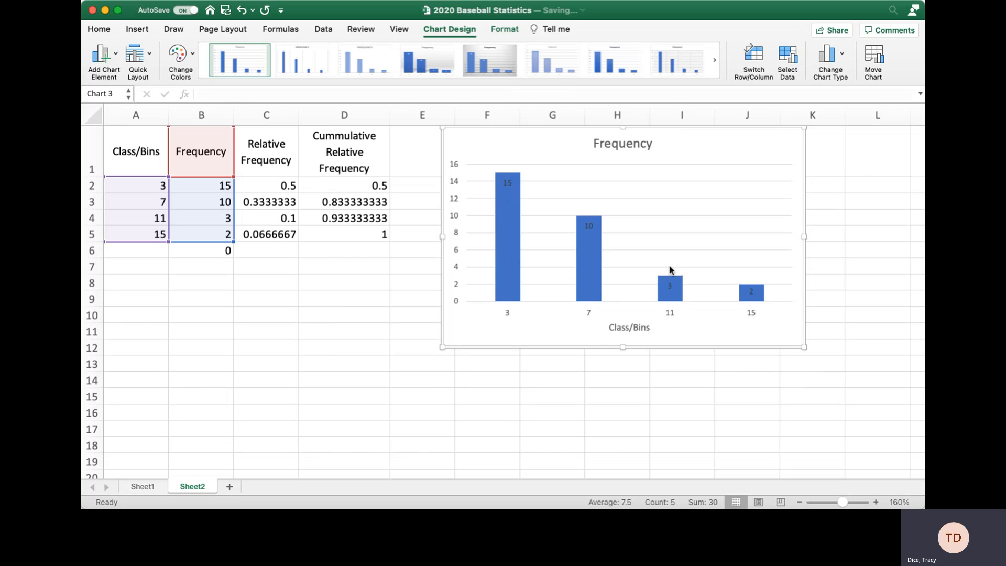
{"action": "left_click", "coordinate": [508, 182]}
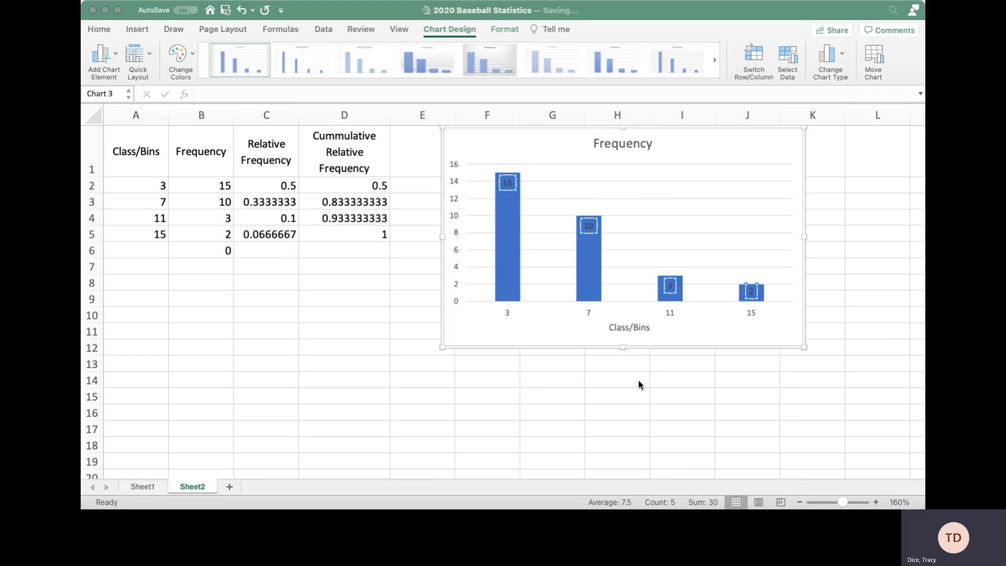
{"action": "left_click", "coordinate": [655, 374]}
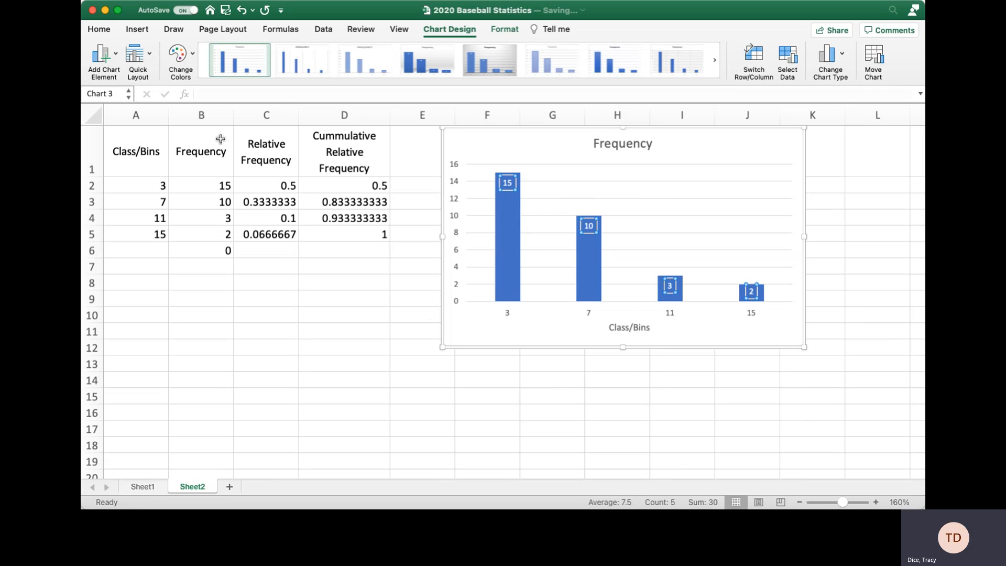
Try centred data labels, then return them to the Inside End position.
{"action": "left_click", "coordinate": [115, 53]}
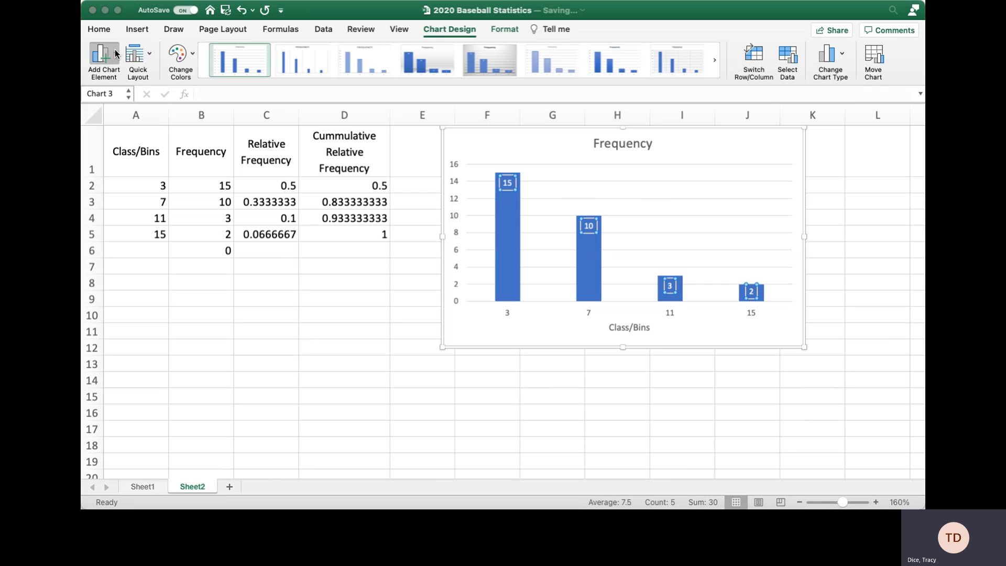
{"action": "left_click", "coordinate": [273, 147]}
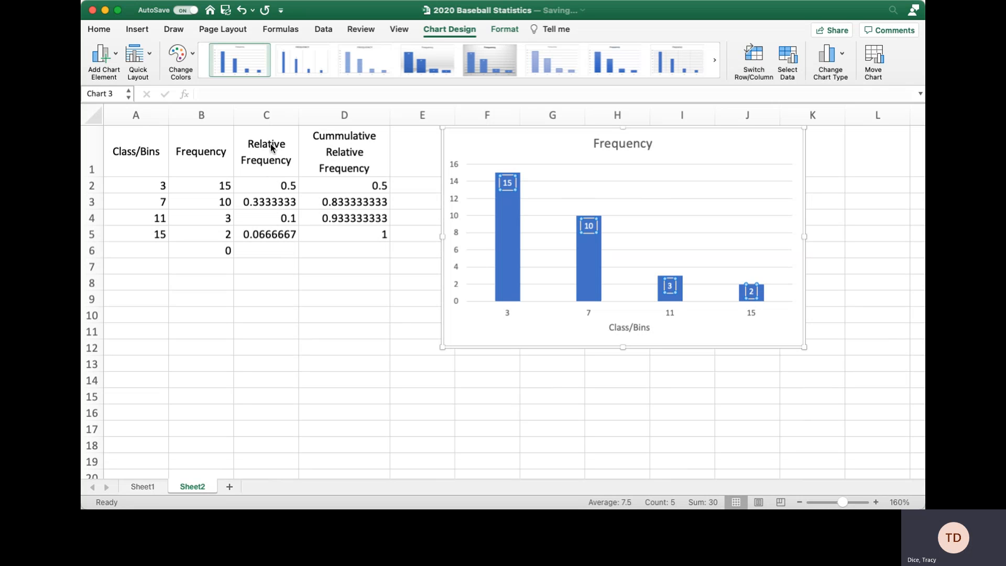
{"action": "left_click", "coordinate": [116, 50]}
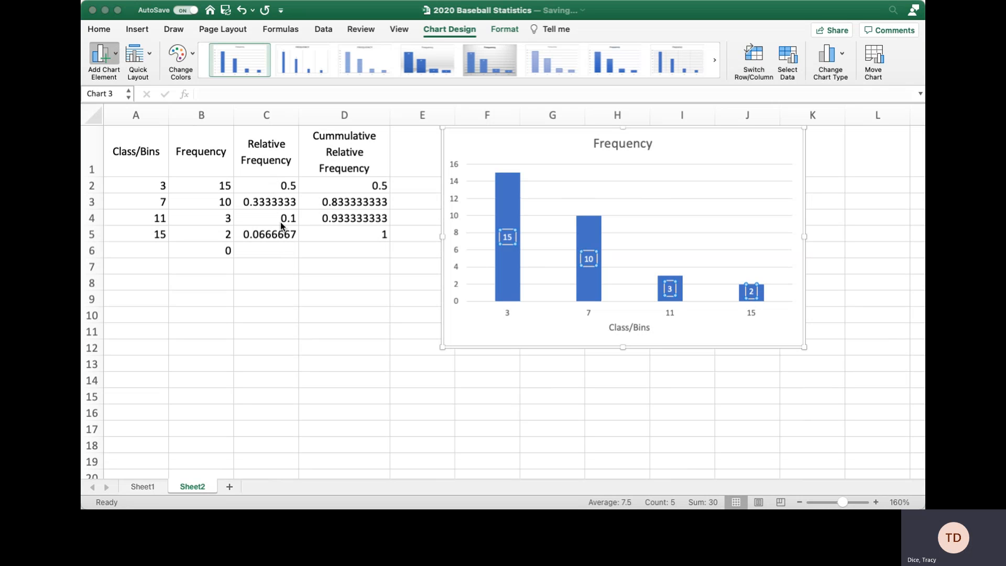
{"action": "left_click", "coordinate": [263, 175]}
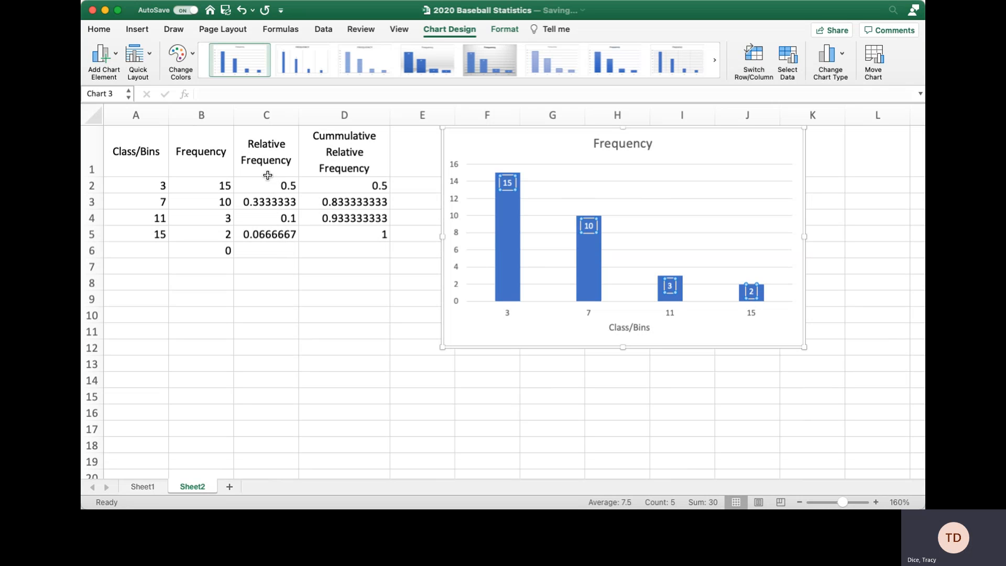
{"action": "left_click", "coordinate": [718, 215]}
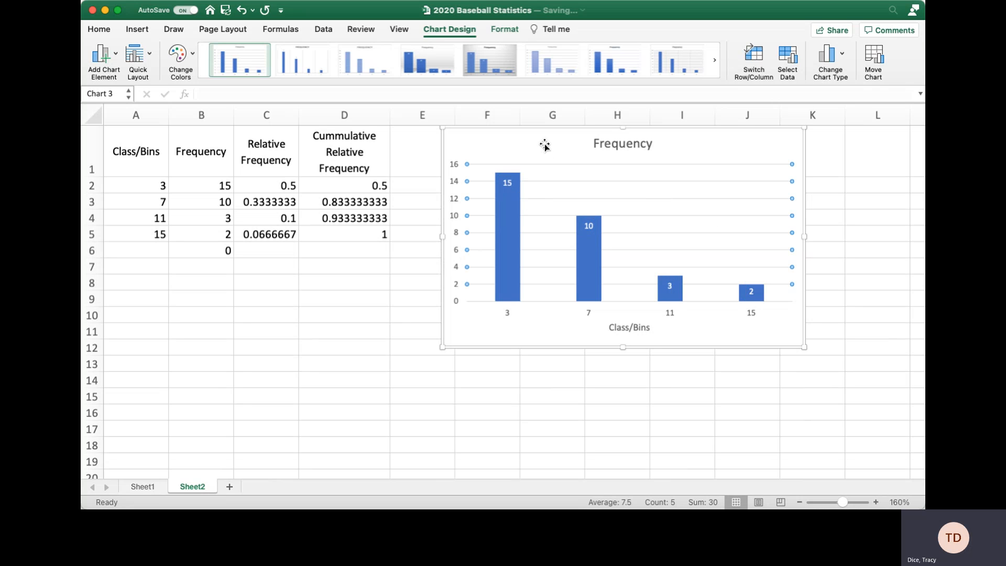
{"action": "left_click", "coordinate": [515, 157]}
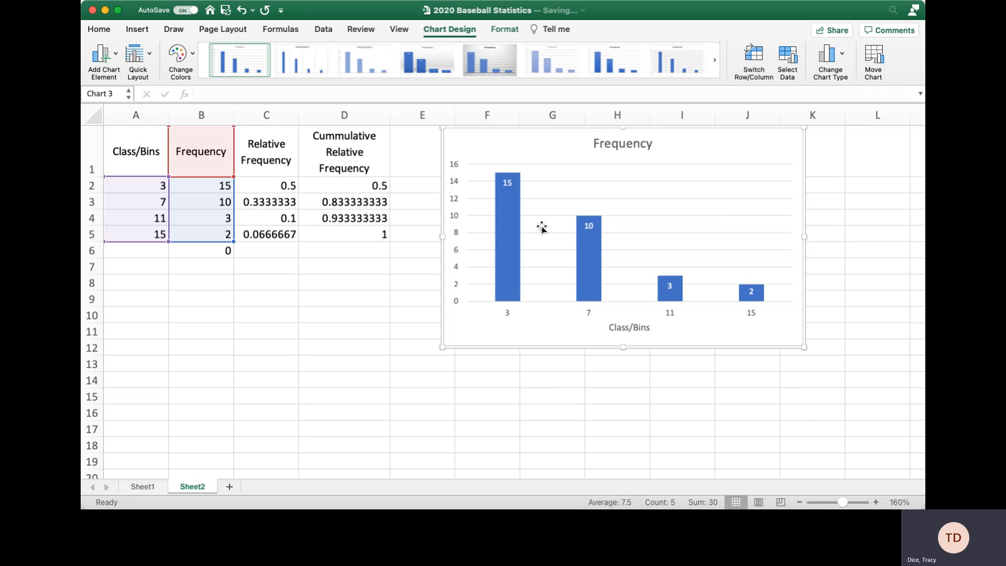
Move the Sheet2 Frequency chart slightly down and left, next to the frequency table.
{"action": "left_click", "coordinate": [415, 284]}
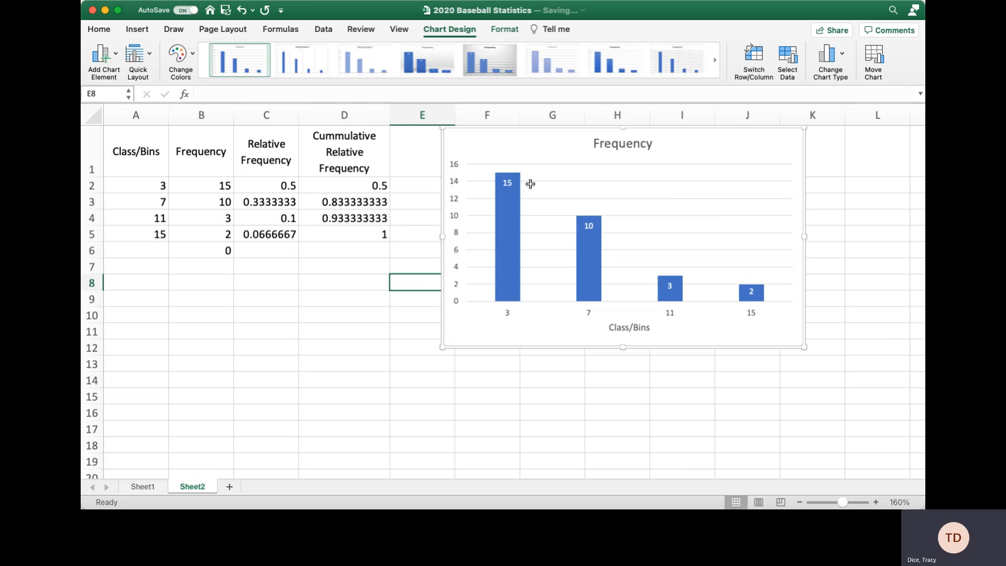
{"action": "left_click_drag", "start_coordinate": [492, 153], "coordinate": [483, 196]}
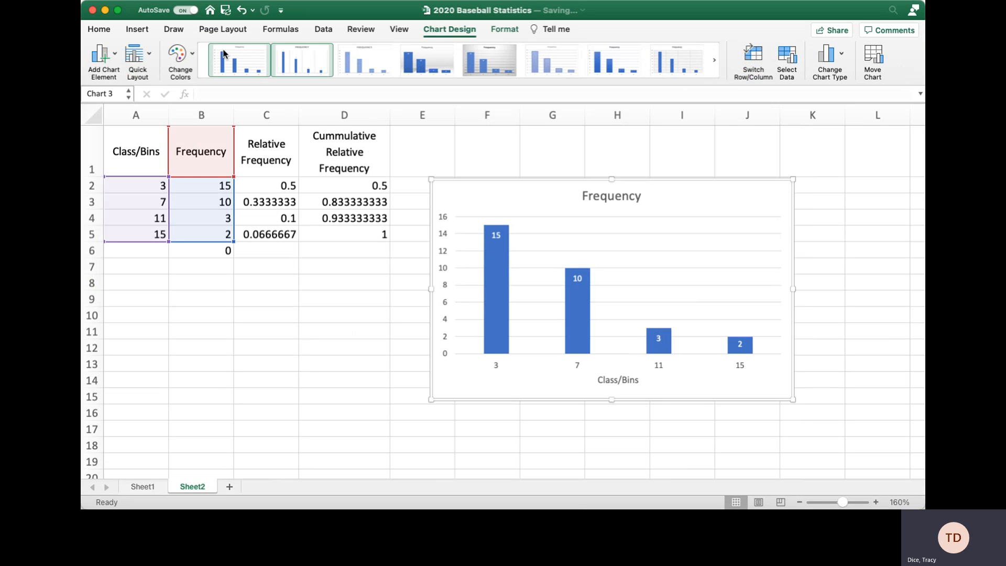
On Sheet1, add a Class/Bins heading in AA41 below Total Count.
{"action": "left_click", "coordinate": [141, 486]}
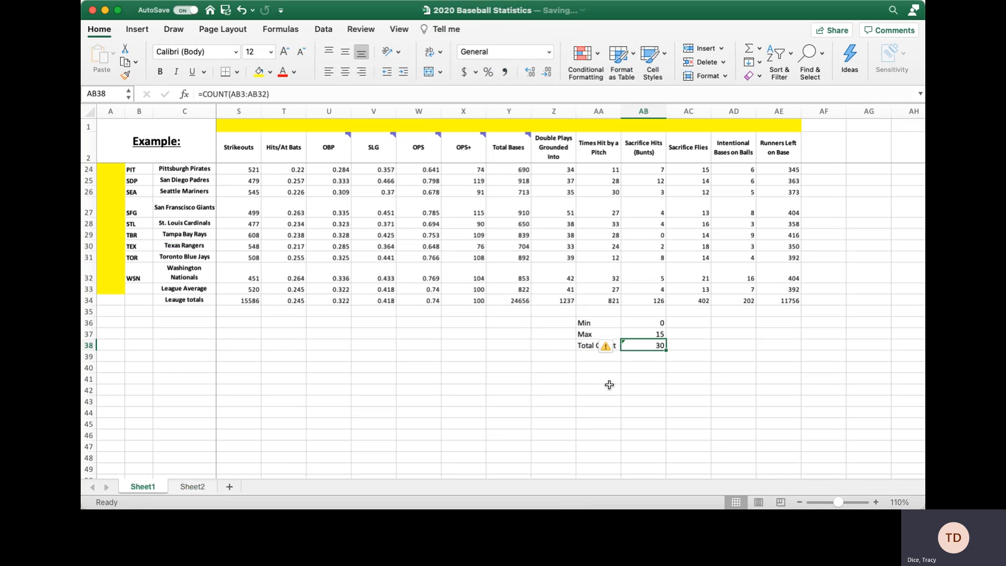
{"action": "left_click", "coordinate": [604, 368]}
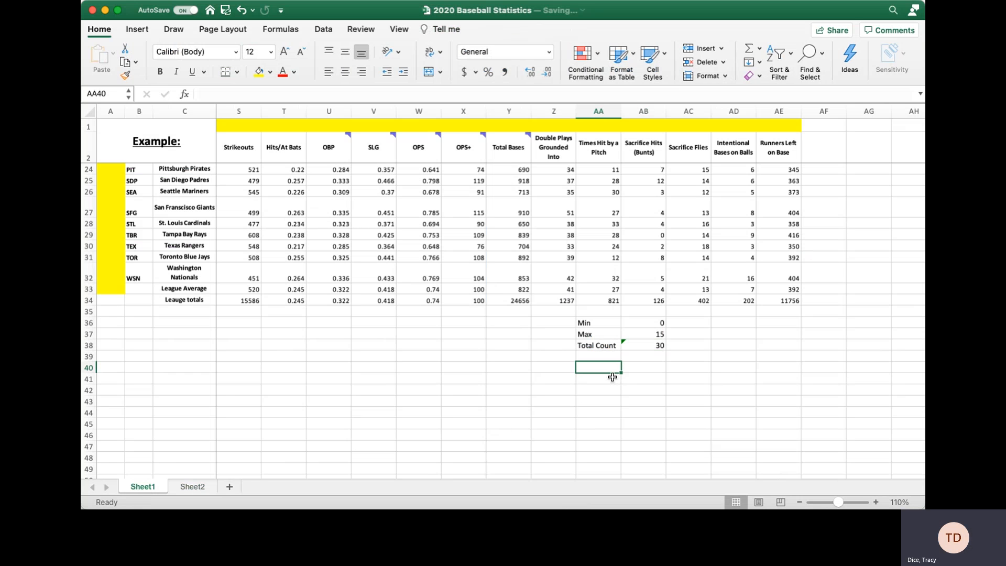
{"action": "key", "text": "Down"}
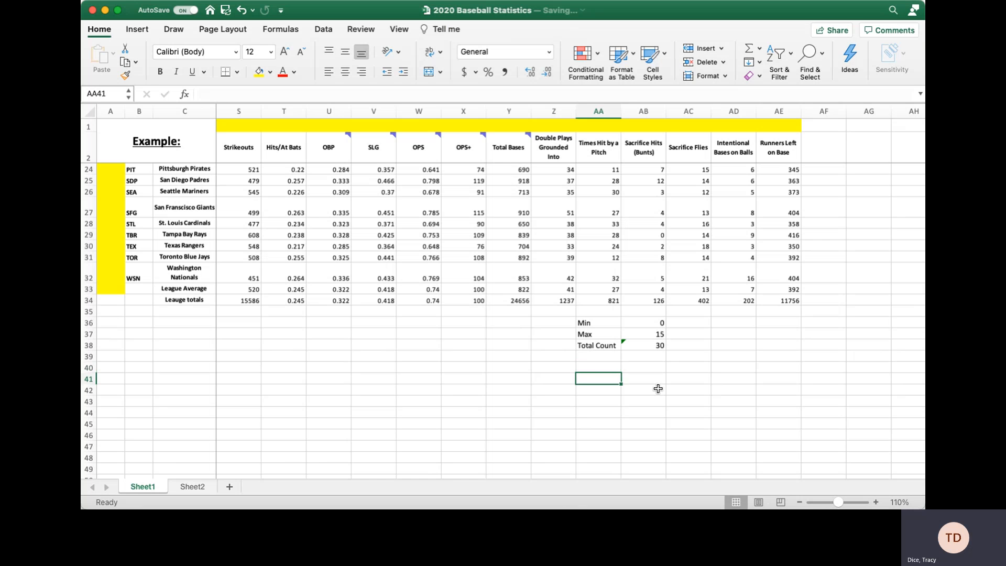
{"action": "type", "text": "Class"}
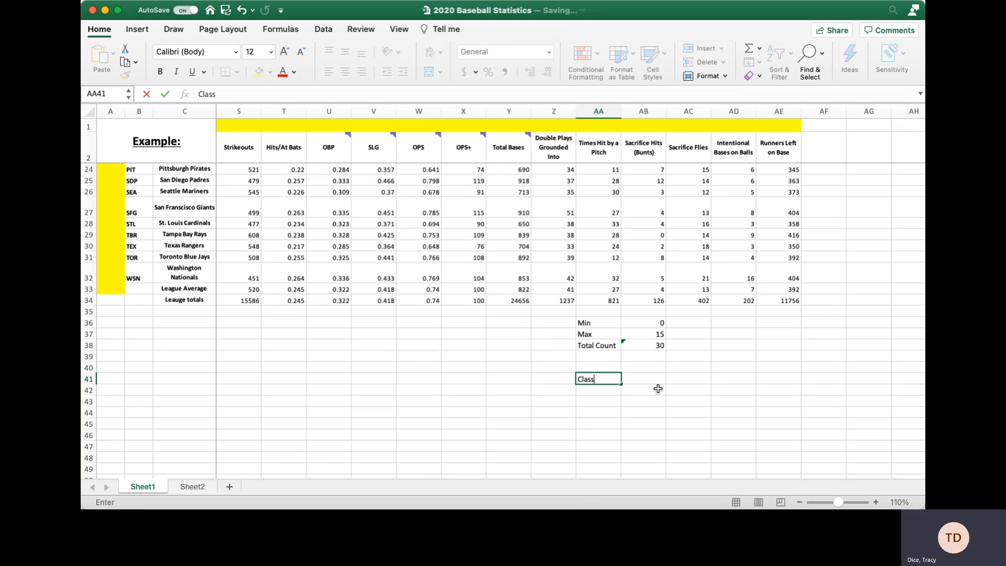
{"action": "type", "text": "/Bins"}
{"action": "key", "text": "Return"}
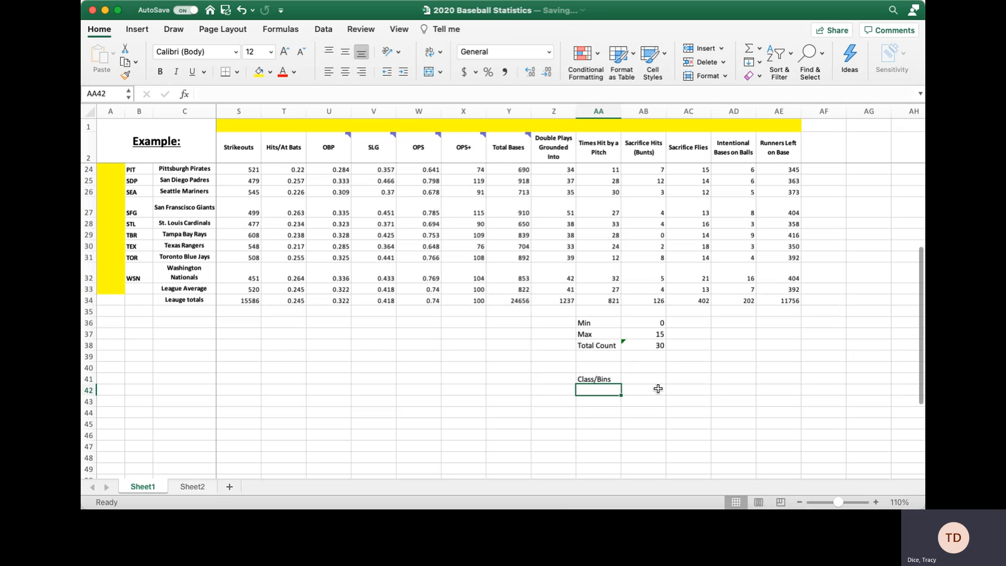
Enter the bin values 3, 7, 11 and 15 under the Class/Bins heading.
{"action": "type", "text": "3"}
{"action": "key", "text": "Return"}
{"action": "type", "text": "7"}
{"action": "key", "text": "Return"}
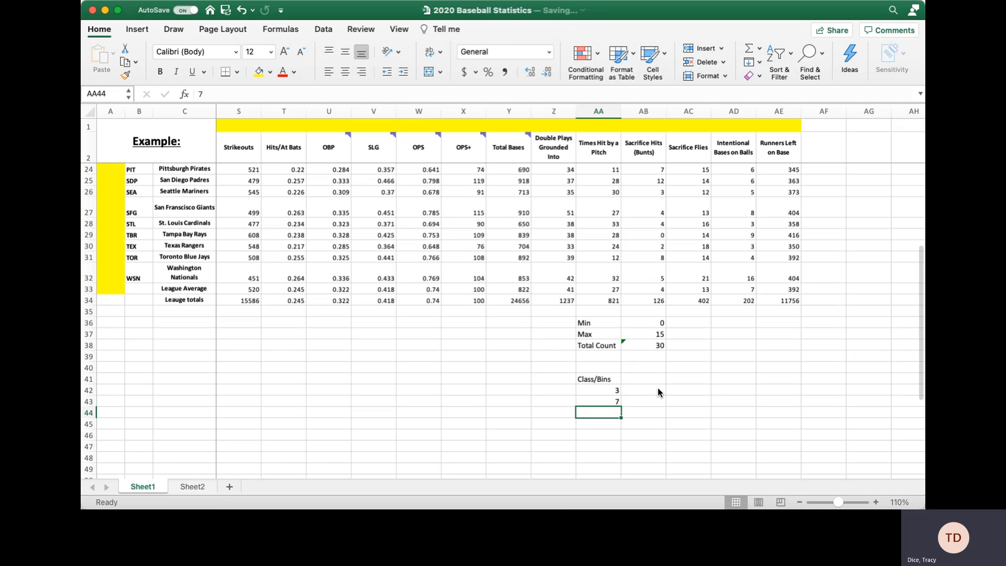
{"action": "type", "text": "11"}
{"action": "key", "text": "Return"}
{"action": "type", "text": "15"}
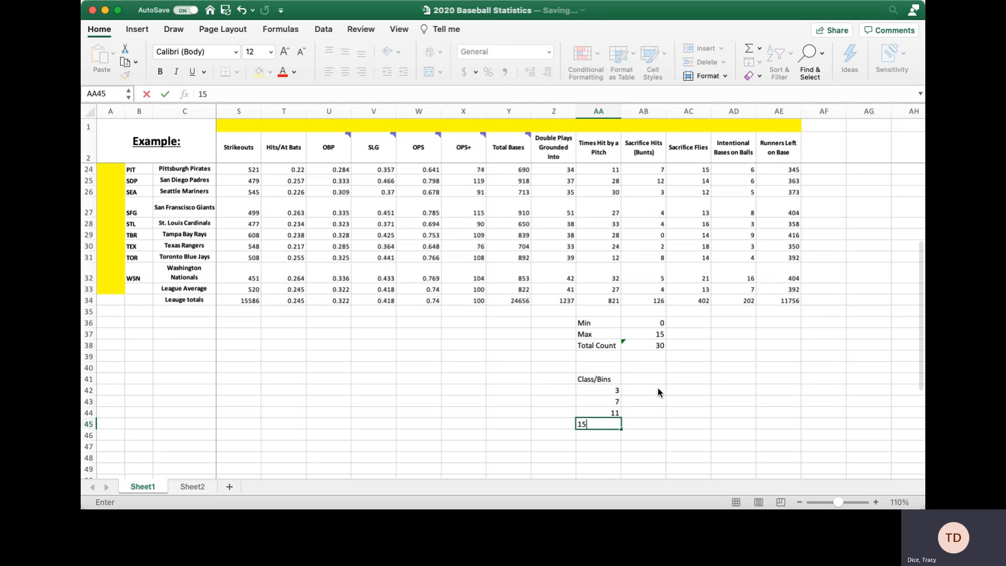
{"action": "key", "text": "Return"}
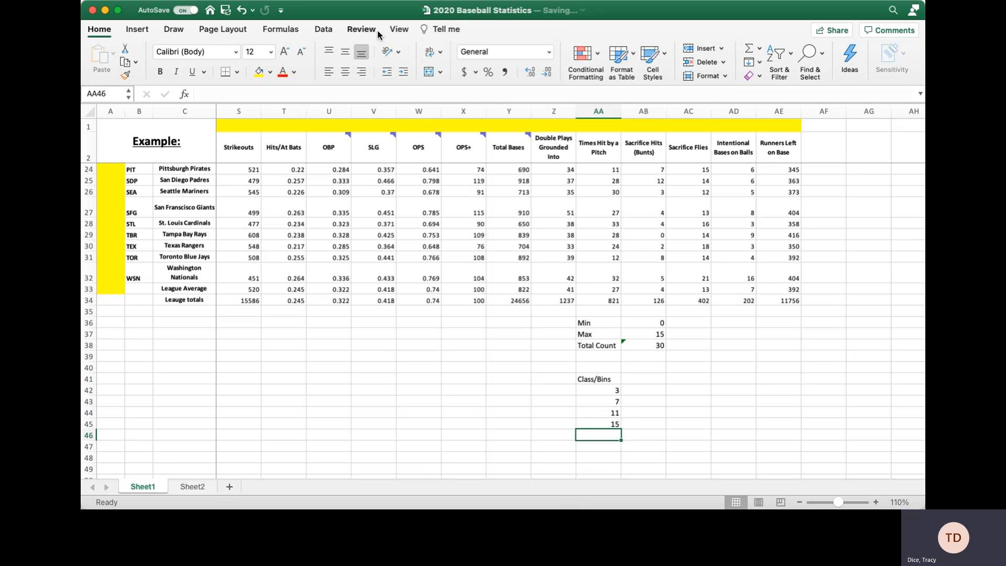
Launch the Histogram tool from Data Analysis on the Data tab.
{"action": "left_click", "coordinate": [322, 29]}
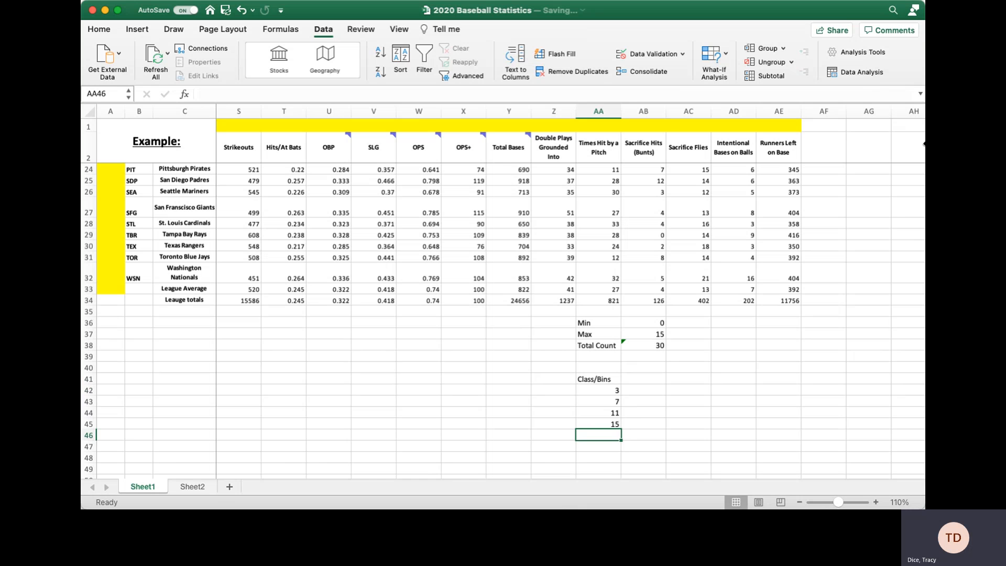
{"action": "left_click", "coordinate": [863, 72]}
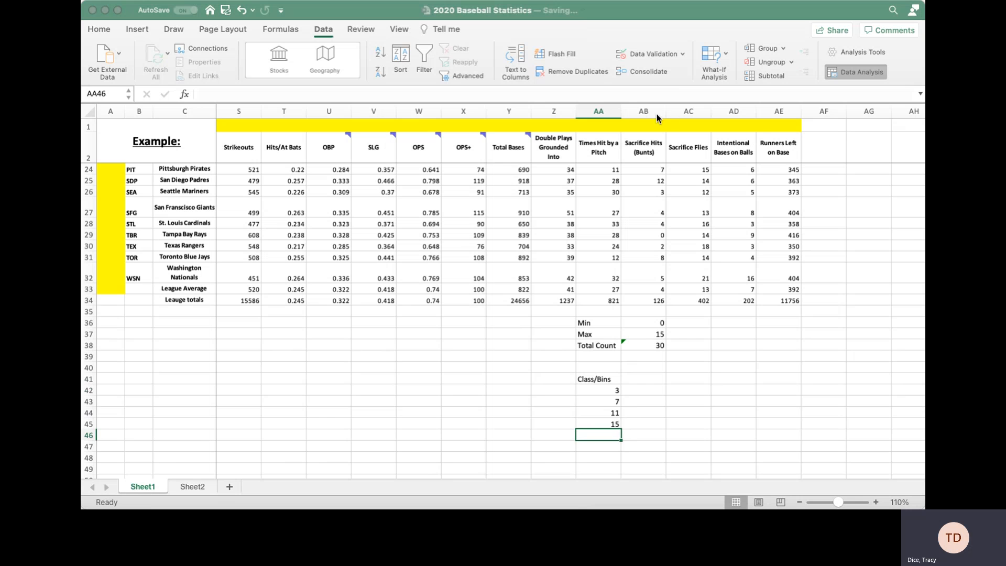
{"action": "left_click", "coordinate": [638, 112]}
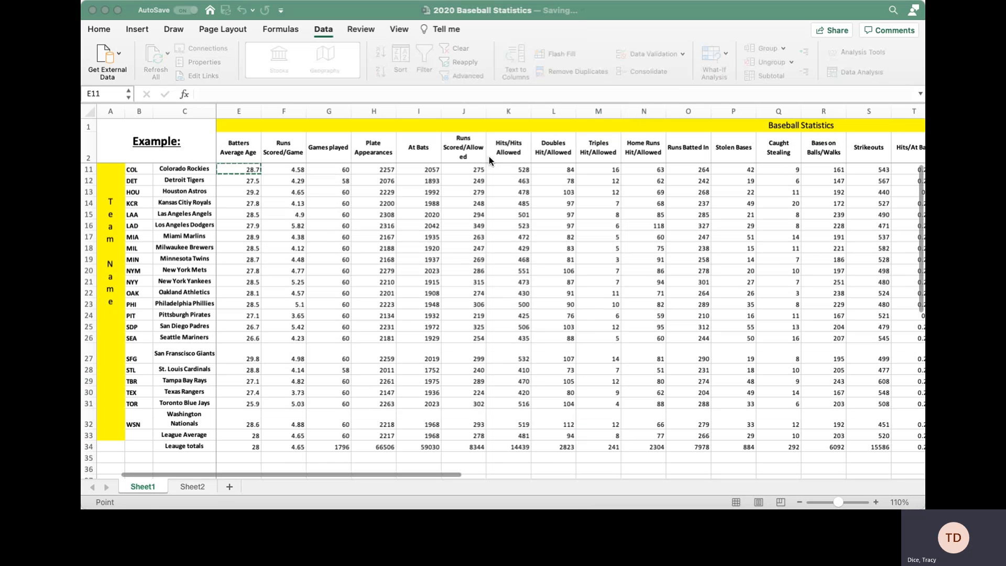
Set the histogram input range to the Sacrifice Hits values.
{"action": "left_click", "coordinate": [573, 102]}
{"action": "left_click", "coordinate": [644, 215]}
{"action": "scroll", "coordinate": [643, 214], "scroll_direction": "right", "scroll_amount": 6}
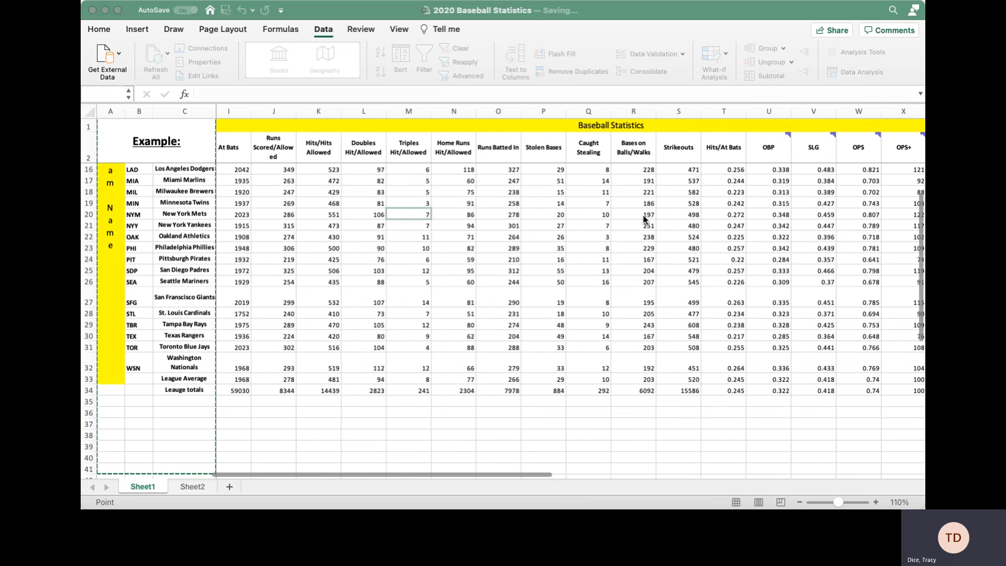
{"action": "scroll", "coordinate": [637, 214], "scroll_direction": "up", "scroll_amount": 5}
{"action": "scroll", "coordinate": [634, 214], "scroll_direction": "right", "scroll_amount": 5}
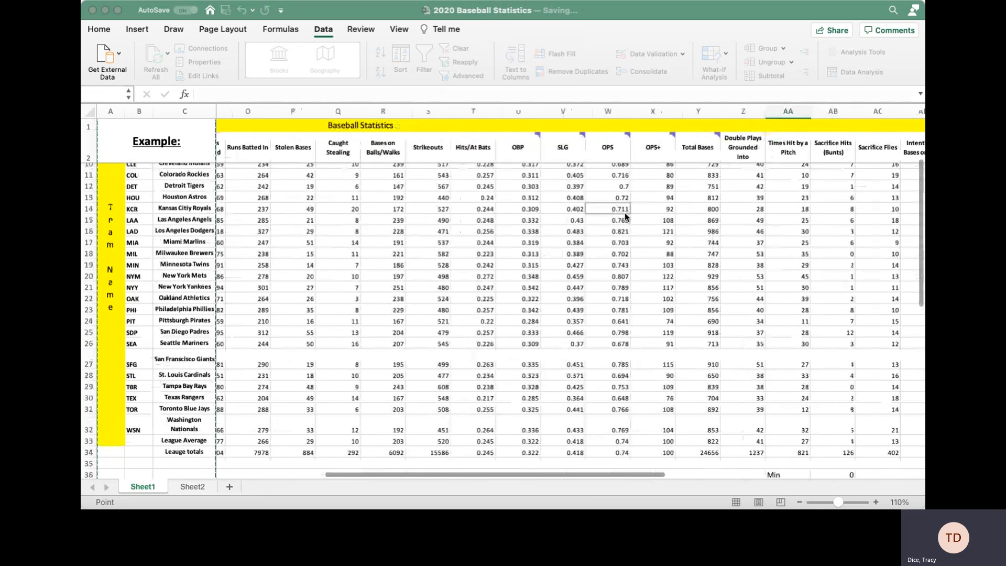
{"action": "scroll", "coordinate": [624, 212], "scroll_direction": "up", "scroll_amount": 1}
{"action": "scroll", "coordinate": [616, 204], "scroll_direction": "right", "scroll_amount": 4}
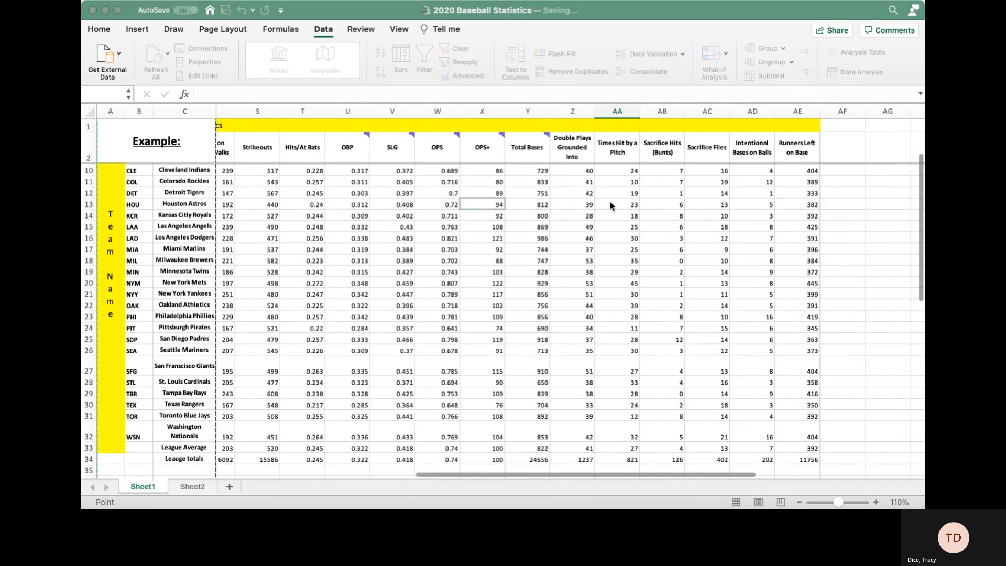
{"action": "scroll", "coordinate": [590, 198], "scroll_direction": "up", "scroll_amount": 1}
{"action": "scroll", "coordinate": [591, 198], "scroll_direction": "up", "scroll_amount": 2}
{"action": "scroll", "coordinate": [601, 197], "scroll_direction": "right", "scroll_amount": 3}
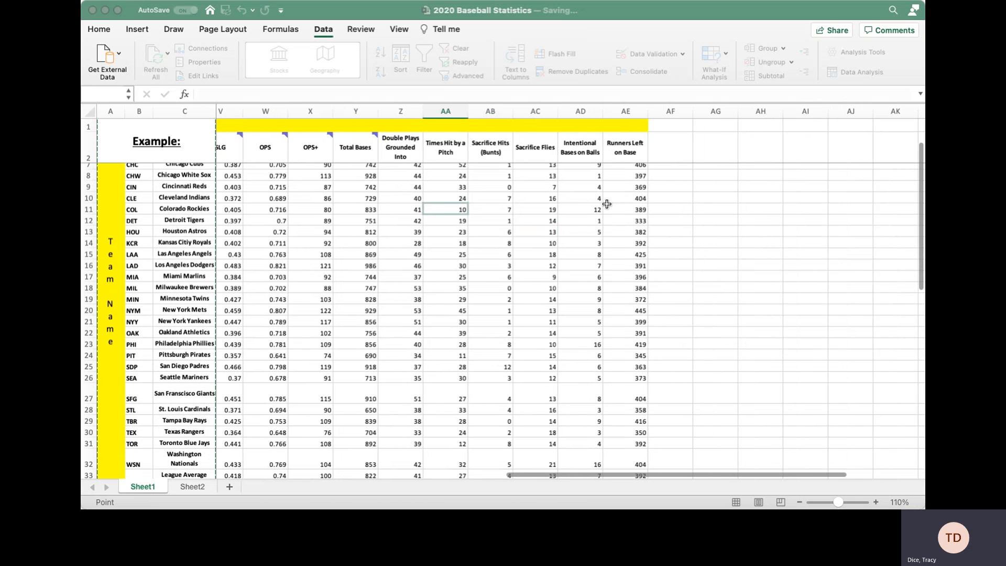
{"action": "scroll", "coordinate": [512, 196], "scroll_direction": "up", "scroll_amount": 5}
{"action": "left_click_drag", "start_coordinate": [499, 179], "coordinate": [495, 435]}
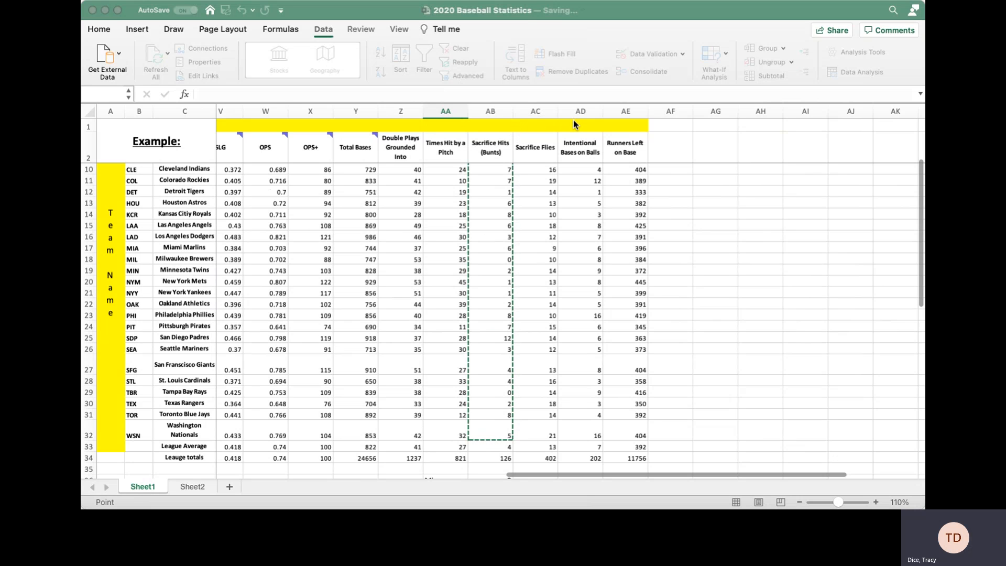
Finish the bin range and generate the histogram output with chart on a new sheet.
{"action": "scroll", "coordinate": [535, 224], "scroll_direction": "down", "scroll_amount": 8}
{"action": "scroll", "coordinate": [443, 225], "scroll_direction": "down", "scroll_amount": 1}
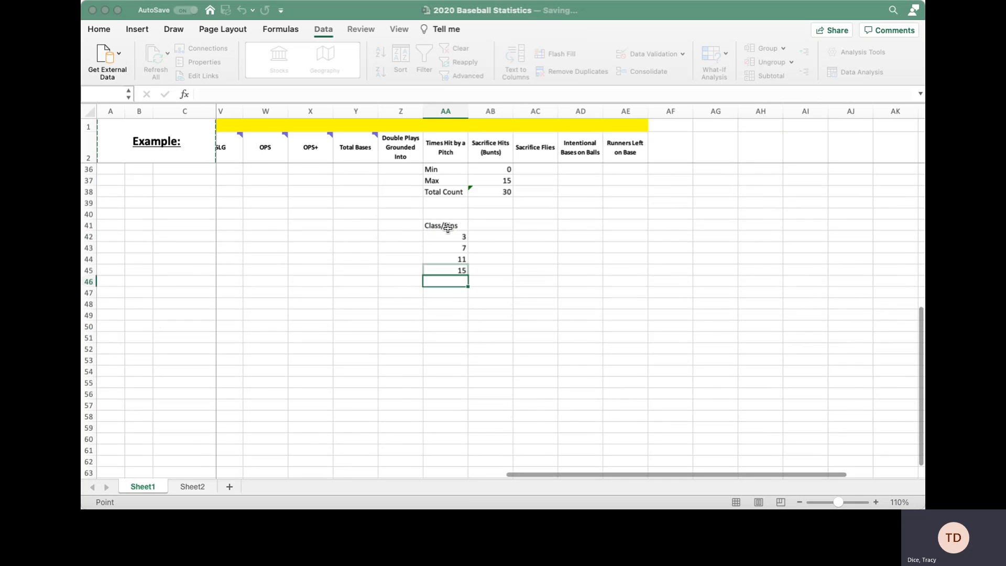
{"action": "scroll", "coordinate": [443, 225], "scroll_direction": "up", "scroll_amount": 5}
{"action": "left_click_drag", "start_coordinate": [449, 298], "coordinate": [451, 336]}
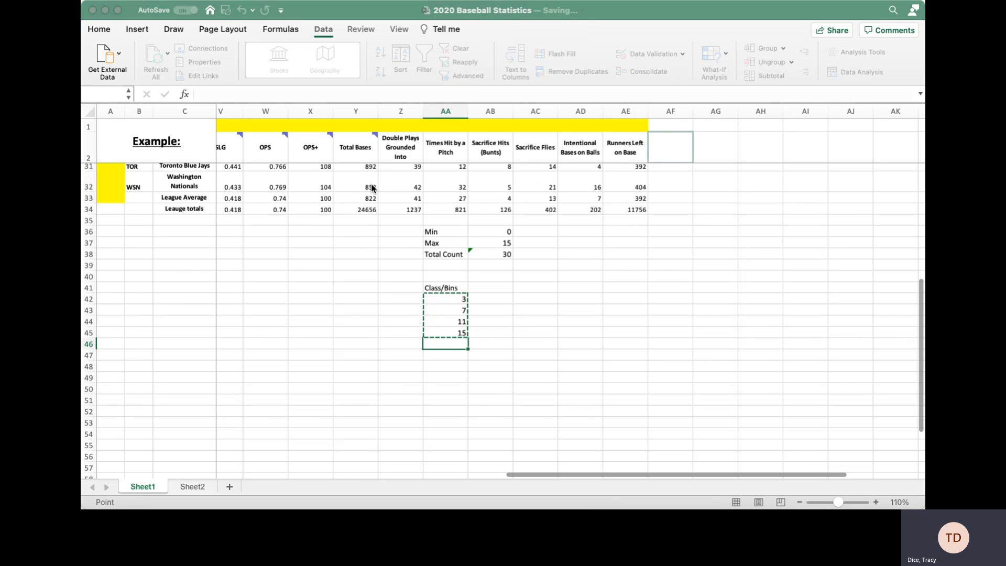
{"action": "key", "text": "ctrl+Home"}
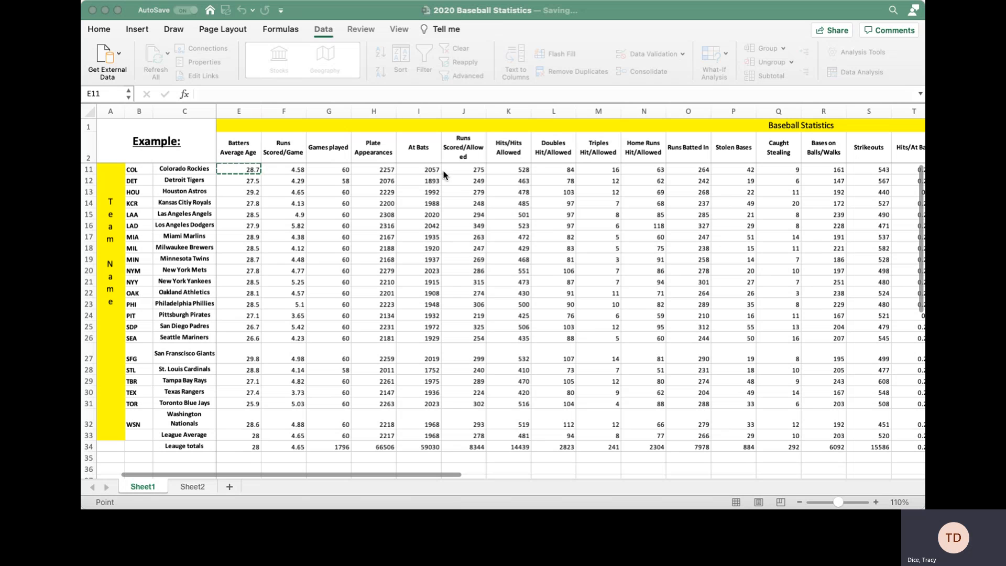
{"action": "scroll", "coordinate": [249, 199], "scroll_direction": "up", "scroll_amount": 4}
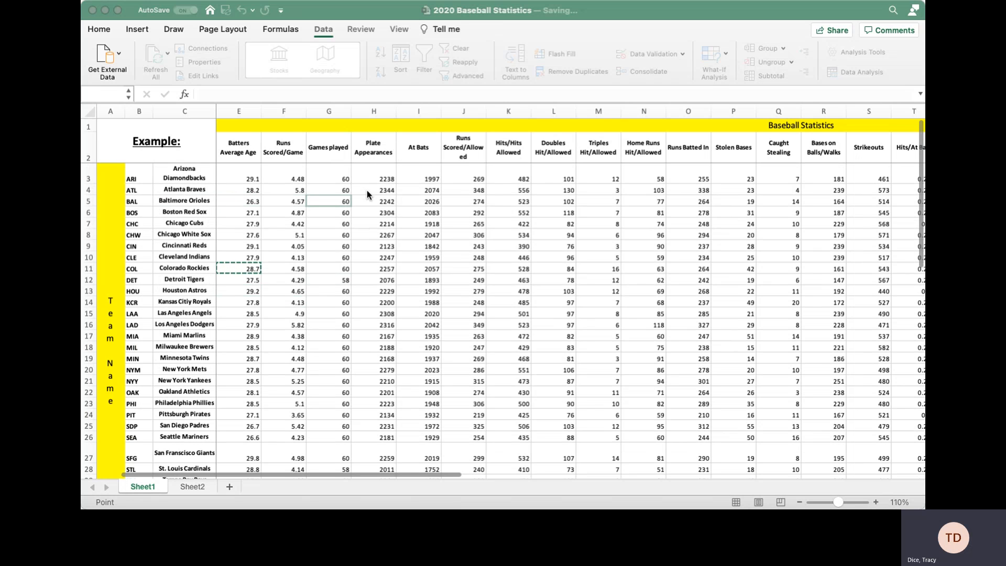
{"action": "key", "text": "Escape"}
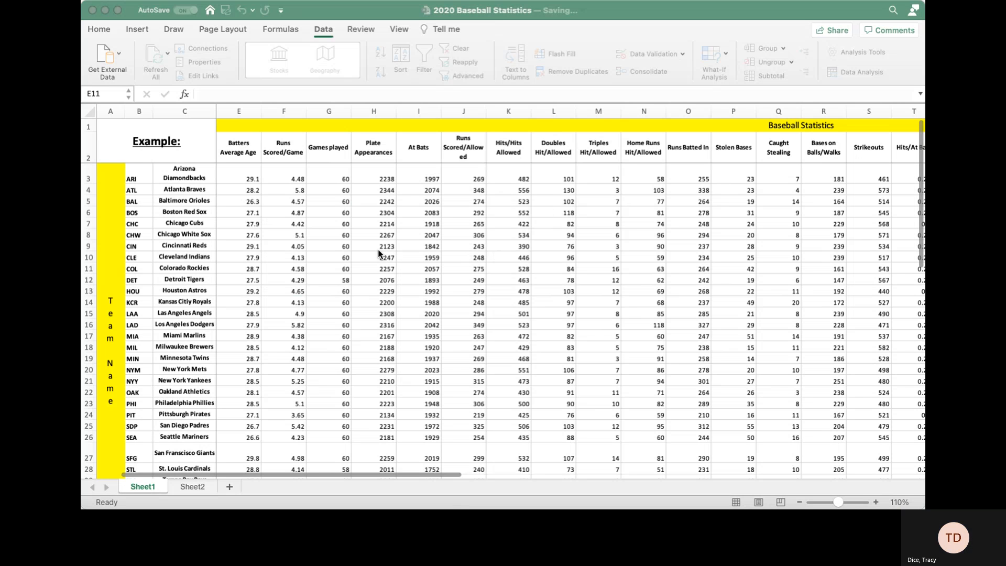
{"action": "left_click", "coordinate": [621, 94]}
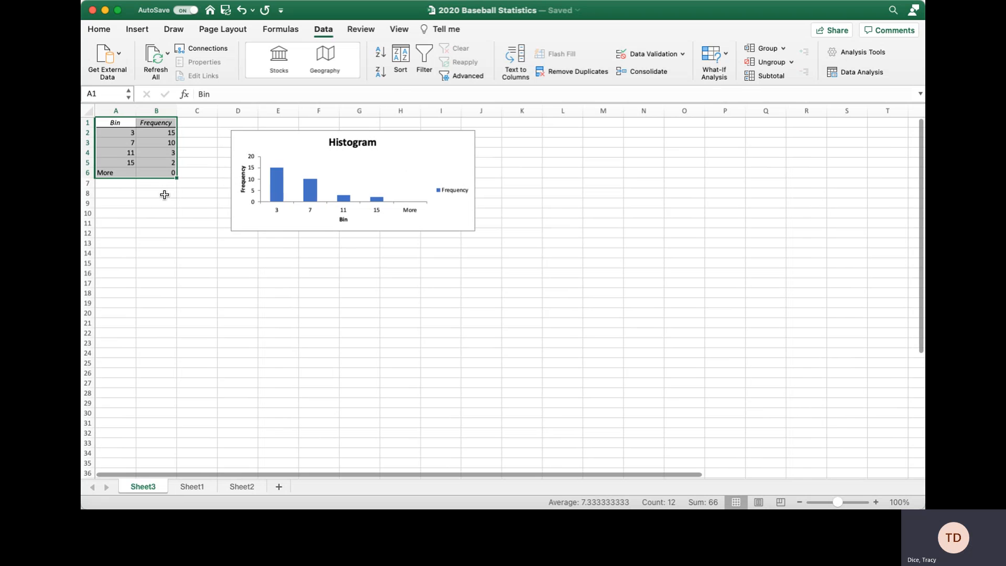
Move the histogram chart down and right, and place the Sheet3 tab after Sheet2.
{"action": "left_click_drag", "start_coordinate": [294, 142], "coordinate": [316, 216]}
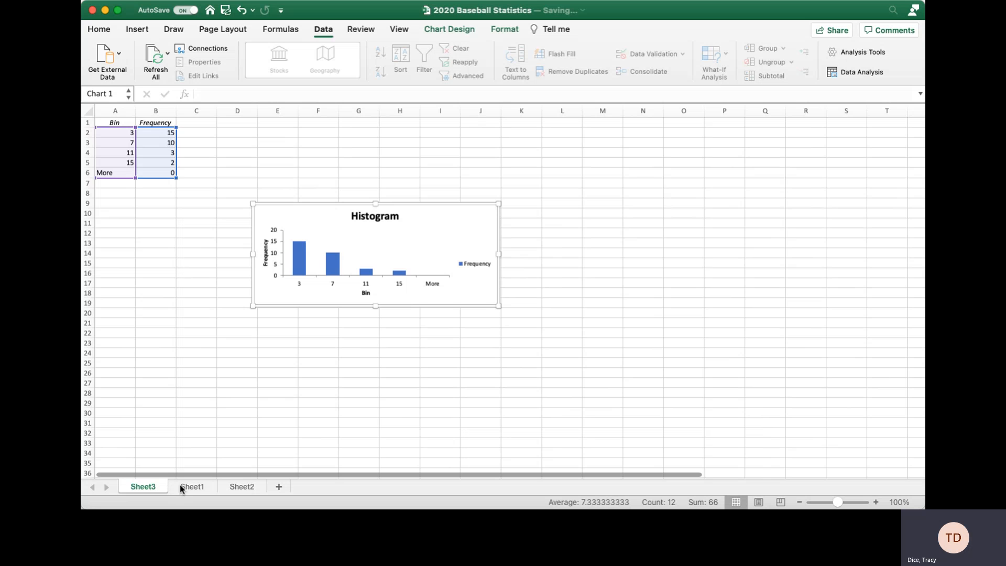
{"action": "left_click_drag", "start_coordinate": [134, 485], "coordinate": [176, 488]}
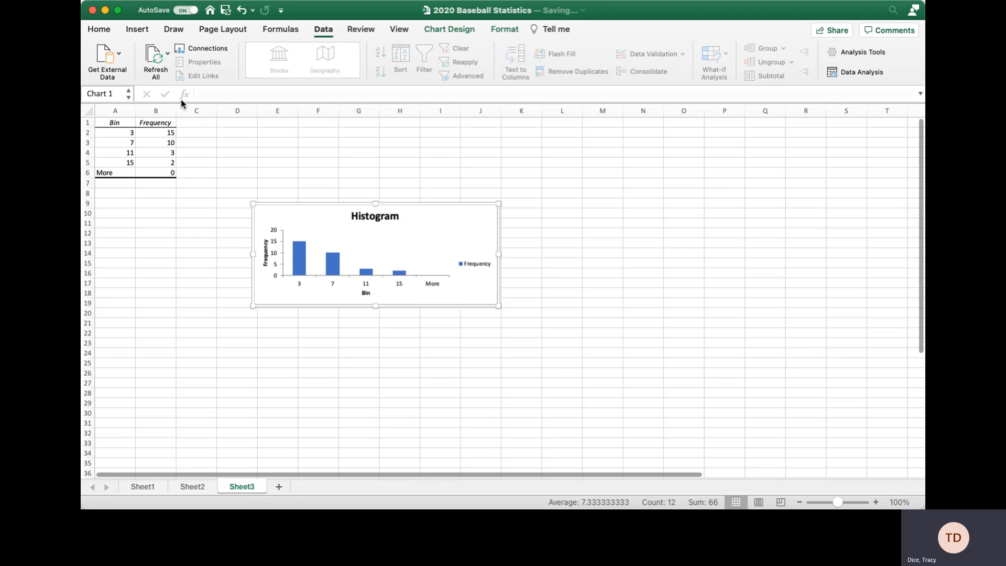
Add headings 'Relative Frequency' in C1 and 'Cummulative Relative Frequency' in D1.
{"action": "left_click", "coordinate": [197, 122]}
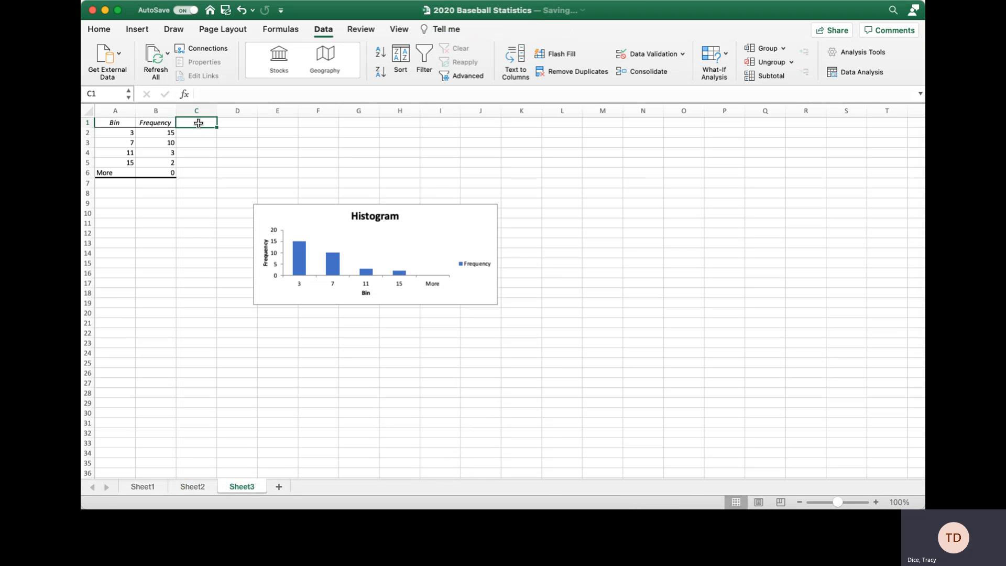
{"action": "type", "text": "Relative Fre"}
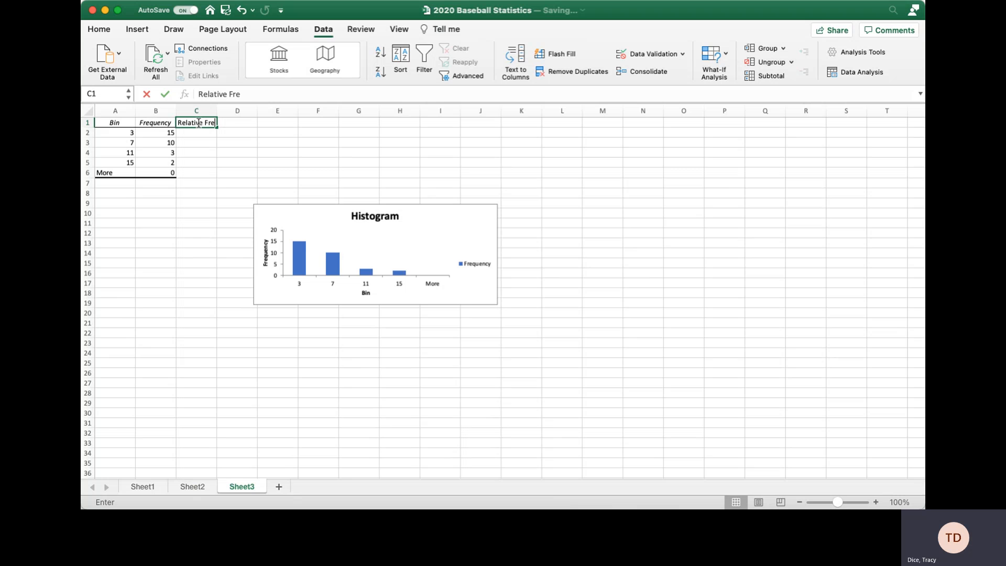
{"action": "type", "text": "quency"}
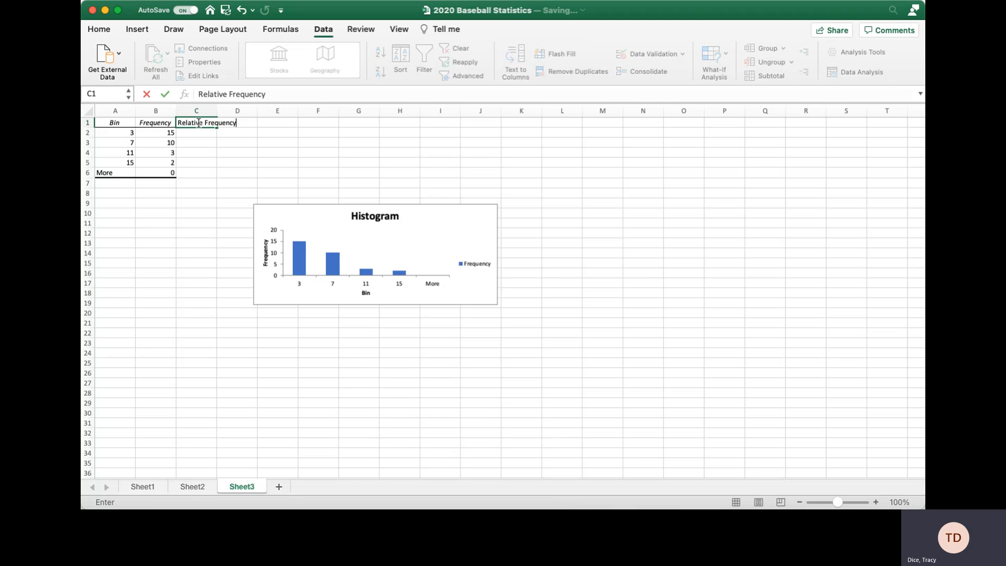
{"action": "key", "text": "Tab"}
{"action": "type", "text": "Cummulative"}
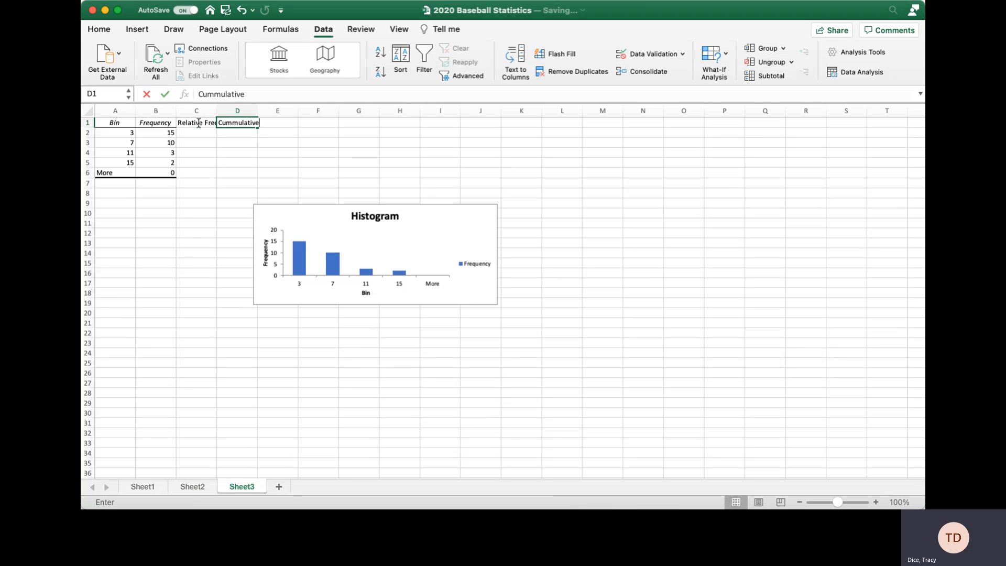
{"action": "type", "text": " Frequency"}
{"action": "key", "text": "Return"}
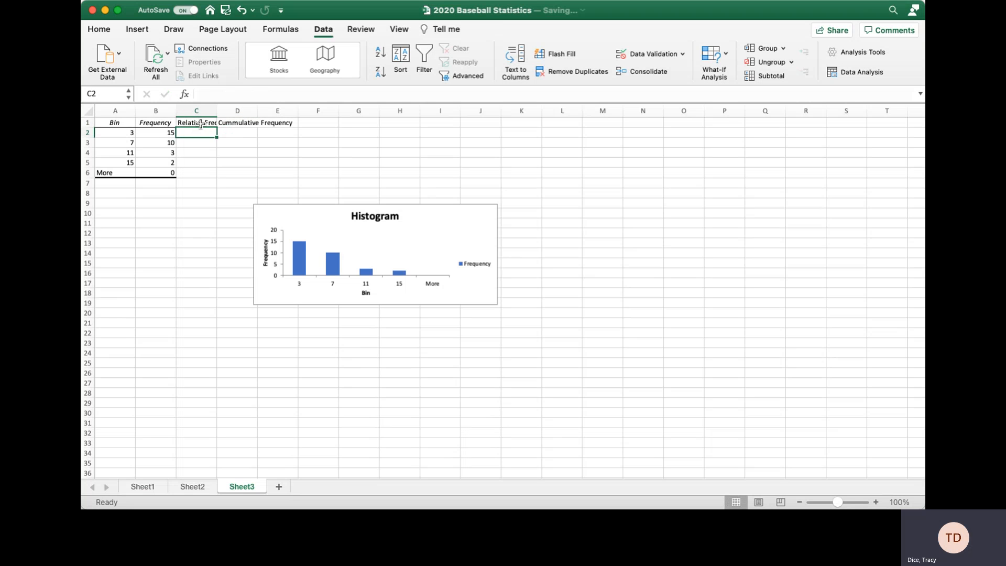
{"action": "left_click", "coordinate": [197, 485]}
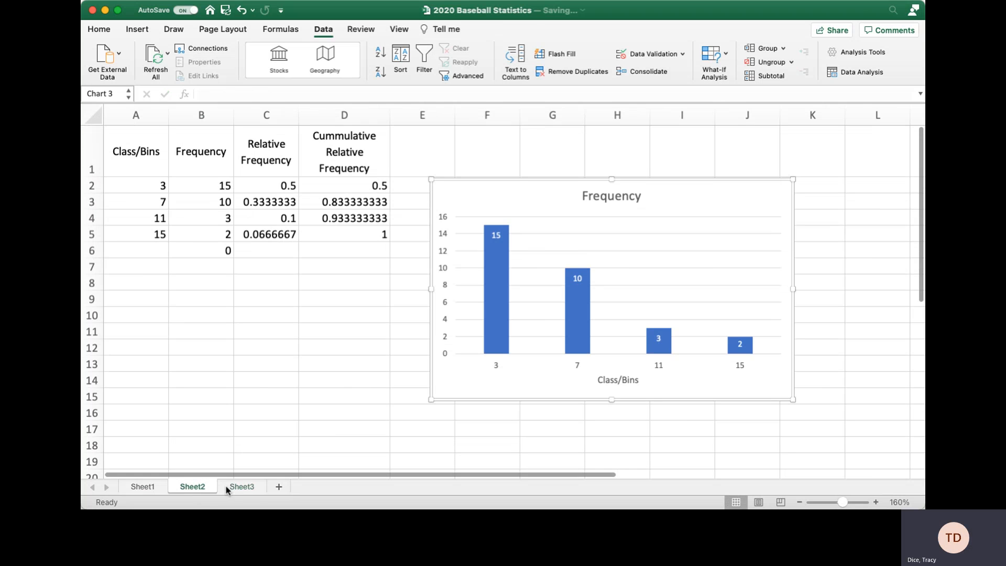
{"action": "left_click", "coordinate": [235, 485]}
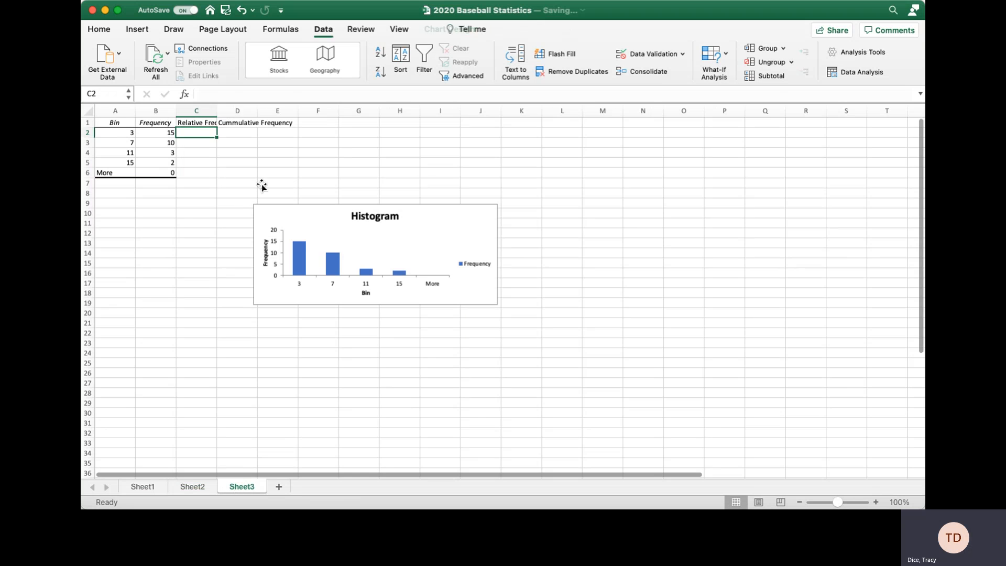
{"action": "left_click", "coordinate": [243, 122]}
{"action": "double_click", "coordinate": [255, 122]}
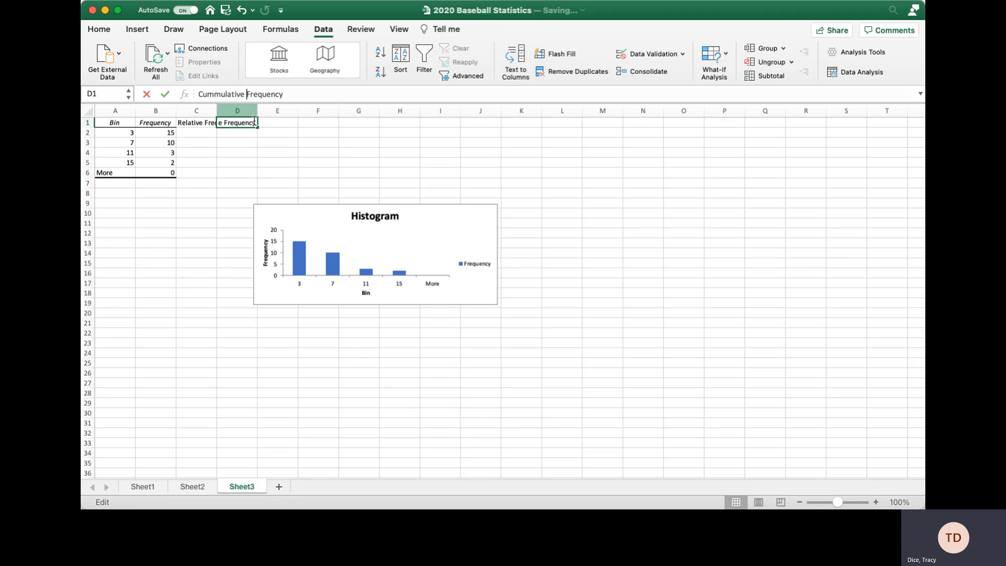
{"action": "type", "text": "Re"}
{"action": "type", "text": "lative"}
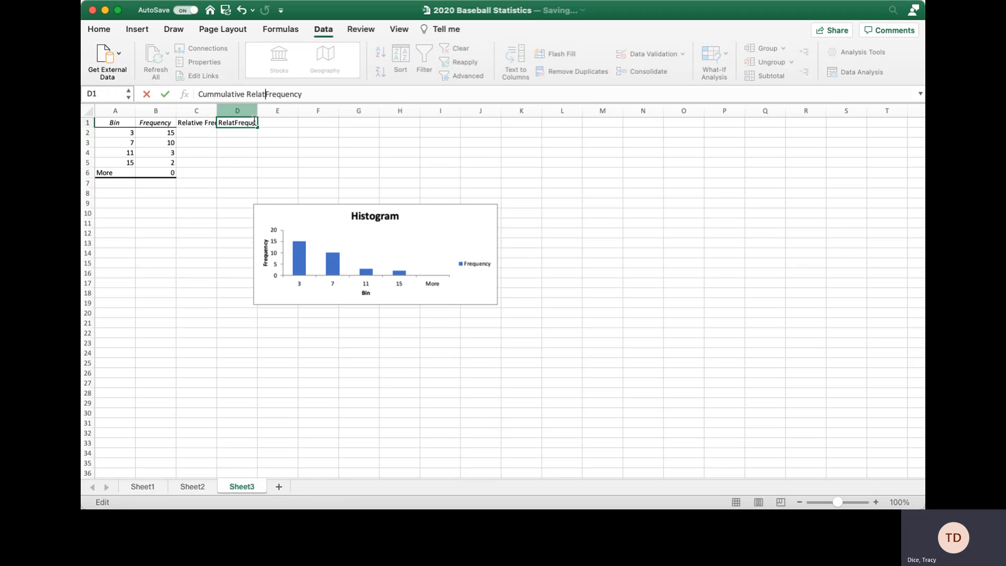
{"action": "key", "text": "Return"}
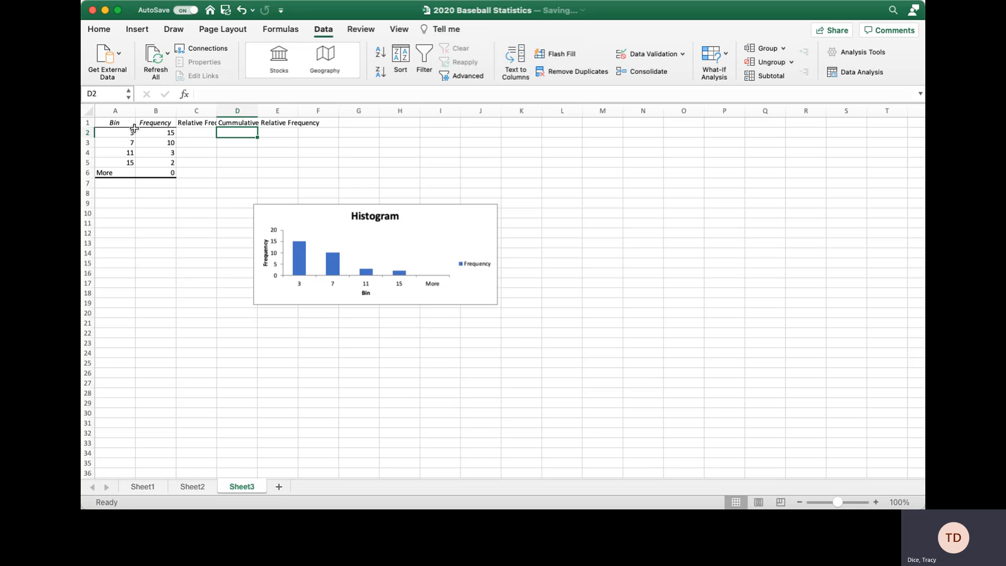
Wrap the A1:D1 header text and autofit column D's width.
{"action": "left_click_drag", "start_coordinate": [106, 123], "coordinate": [247, 122]}
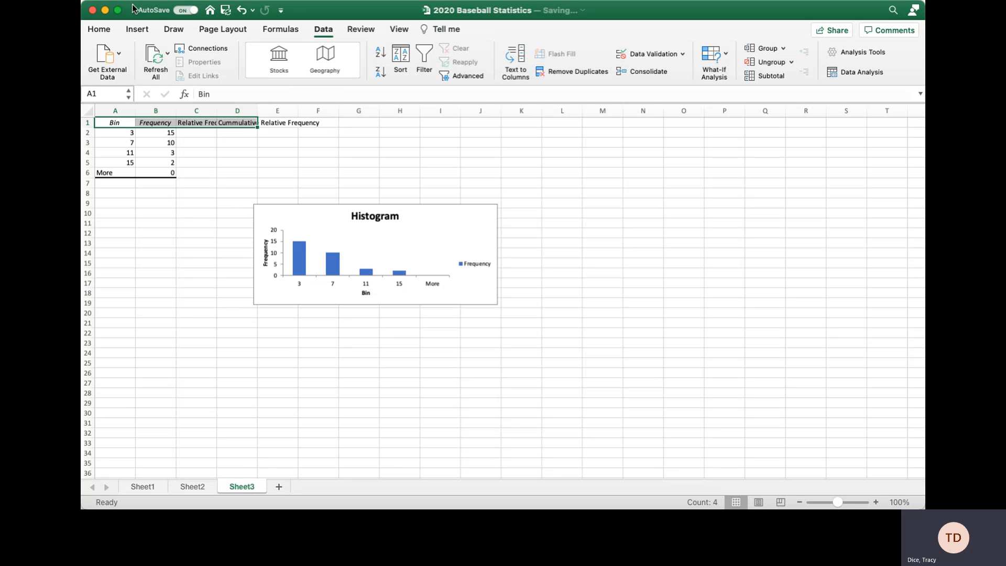
{"action": "left_click", "coordinate": [99, 28]}
{"action": "left_click", "coordinate": [430, 52]}
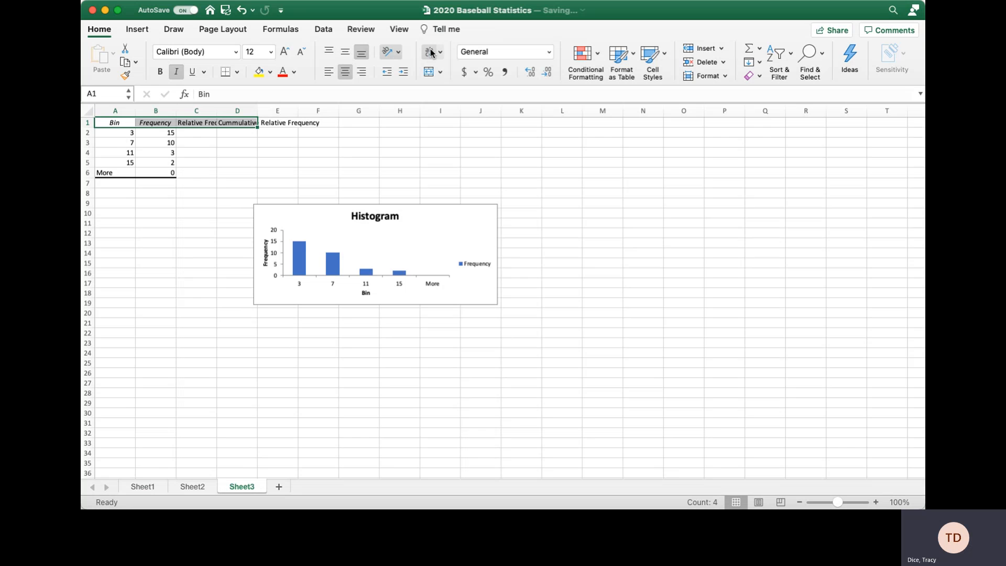
{"action": "double_click", "coordinate": [256, 110]}
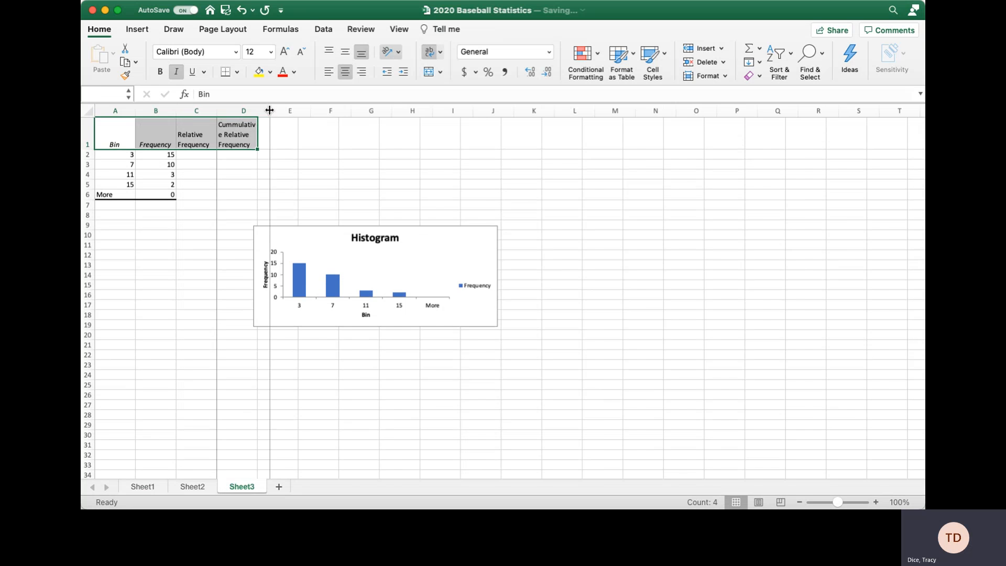
{"action": "left_click", "coordinate": [194, 155]}
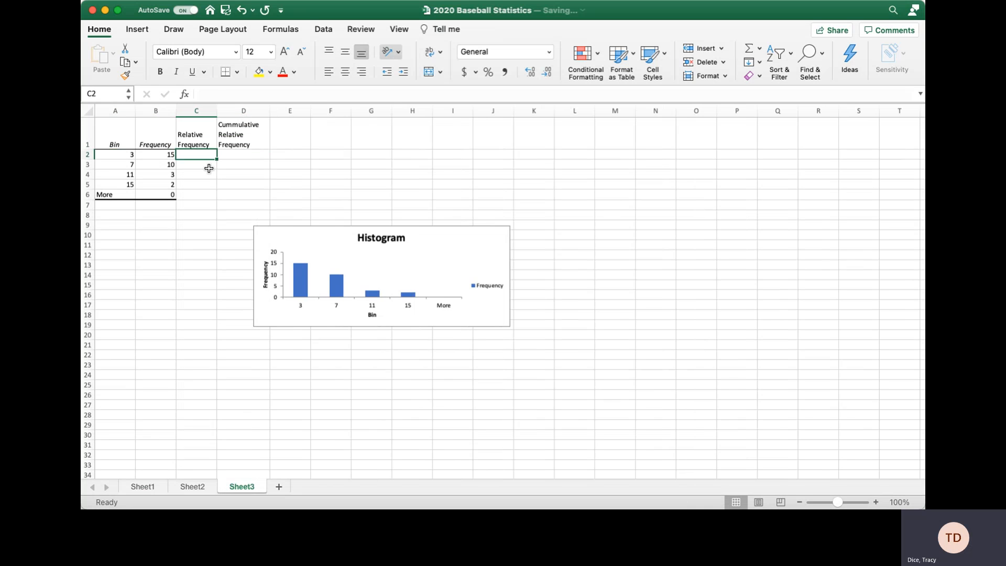
Compute relative frequencies in C2:C5 by dividing each frequency by 30.
{"action": "type", "text": "="}
{"action": "key", "text": "Left"}
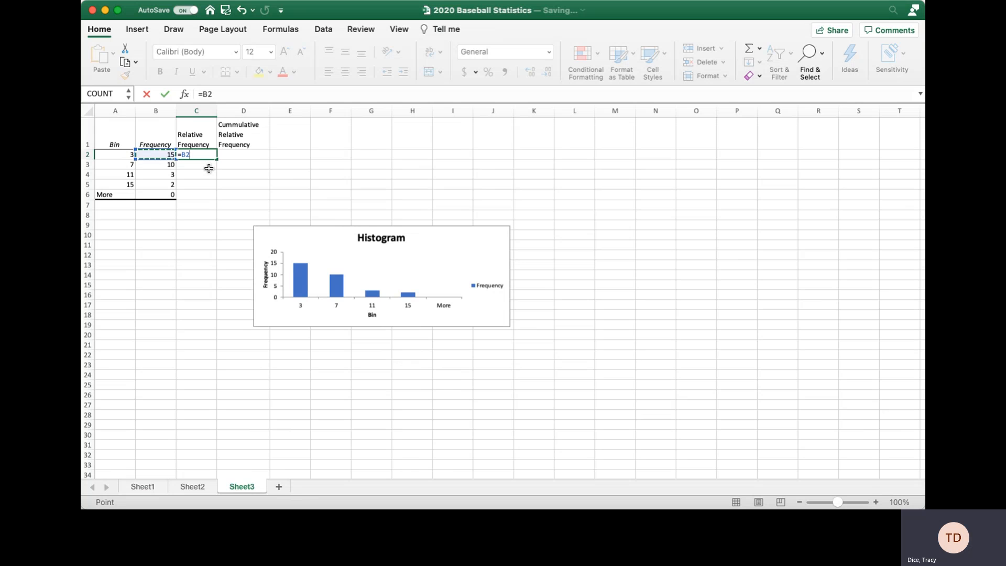
{"action": "type", "text": "/30"}
{"action": "key", "text": "Return"}
{"action": "left_click", "coordinate": [211, 159]}
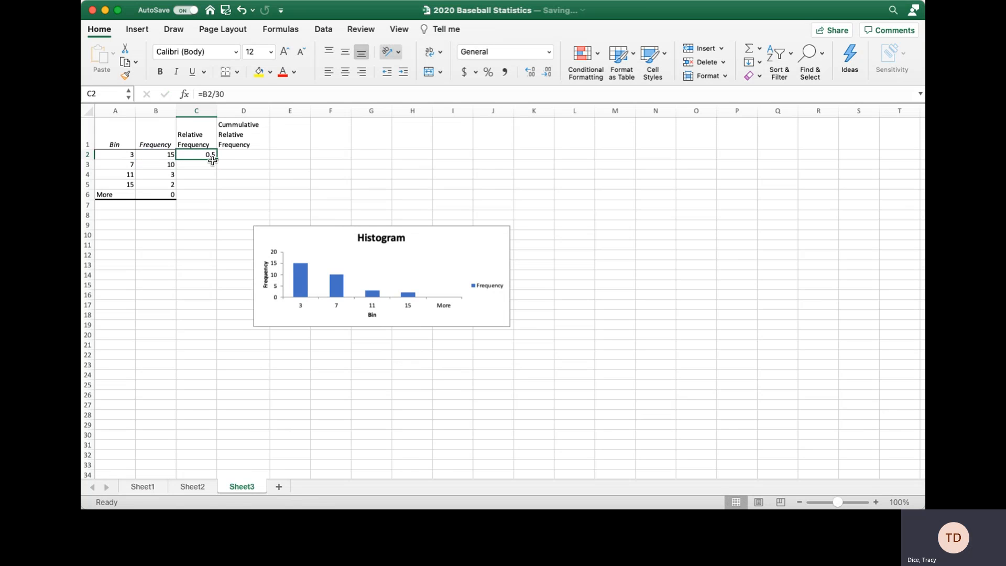
{"action": "left_click_drag", "start_coordinate": [216, 158], "coordinate": [213, 189]}
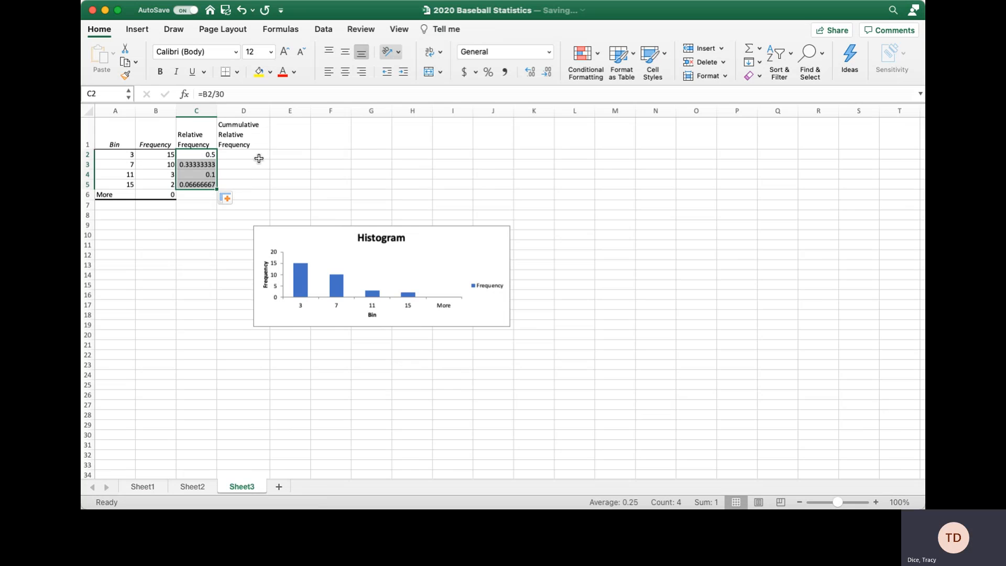
Build cumulative relative frequencies: D2 =C2, D3 =C3+D2, filled down to D5.
{"action": "left_click", "coordinate": [245, 159]}
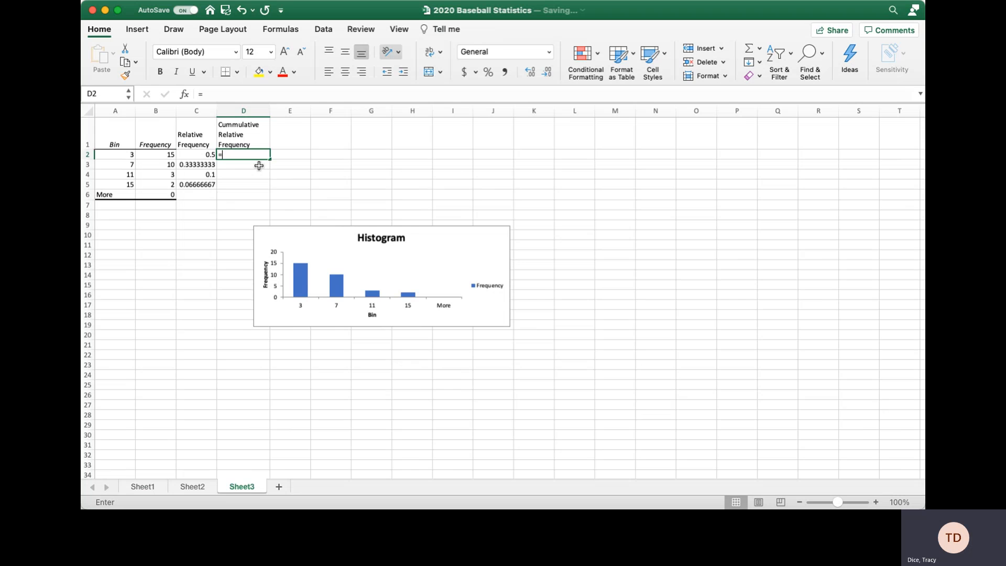
{"action": "type", "text": "="}
{"action": "left_click", "coordinate": [203, 154]}
{"action": "key", "text": "Return"}
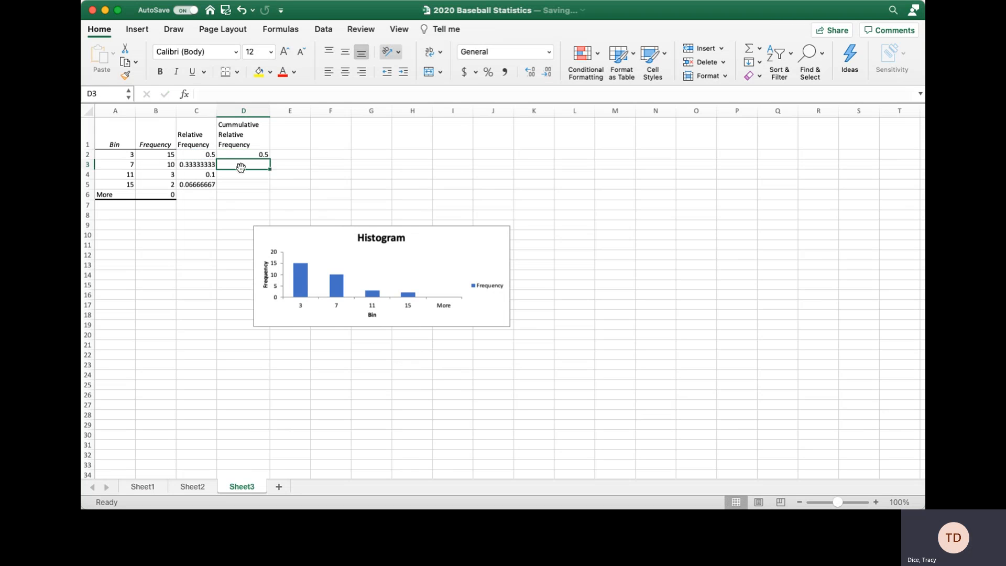
{"action": "type", "text": "="}
{"action": "left_click", "coordinate": [204, 165]}
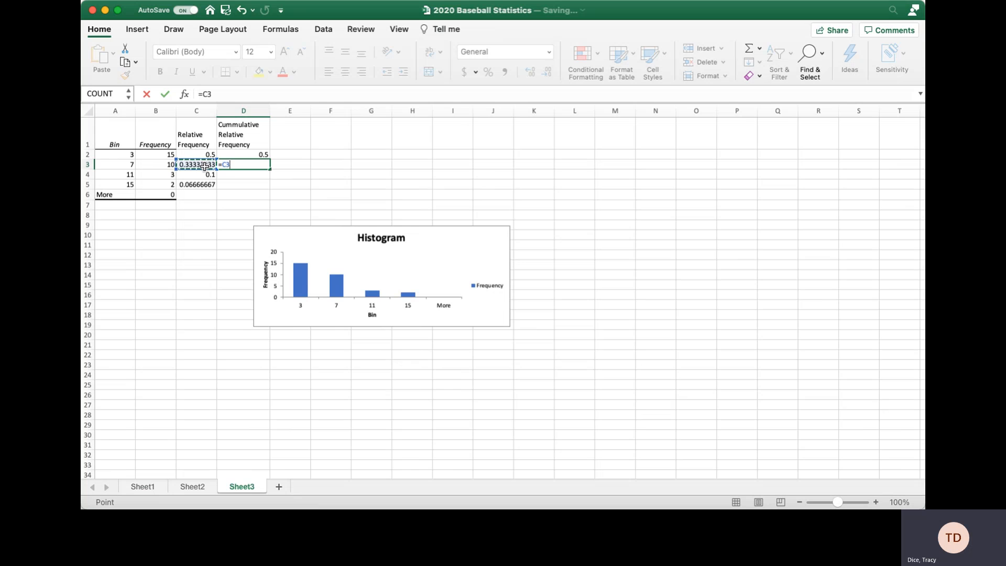
{"action": "type", "text": "+"}
{"action": "left_click", "coordinate": [255, 155]}
{"action": "key", "text": "Return"}
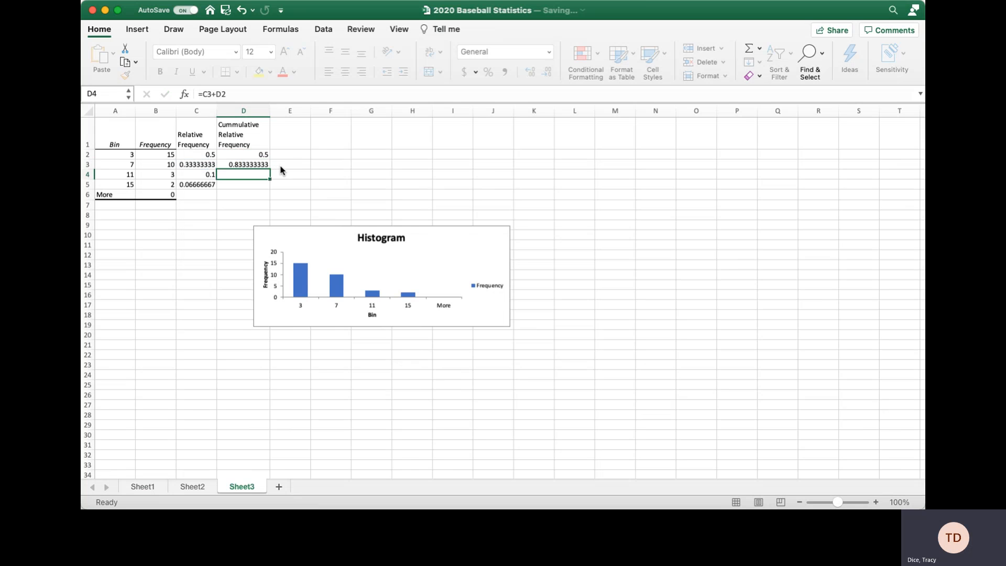
{"action": "left_click", "coordinate": [266, 166]}
{"action": "left_click_drag", "start_coordinate": [270, 169], "coordinate": [270, 188]}
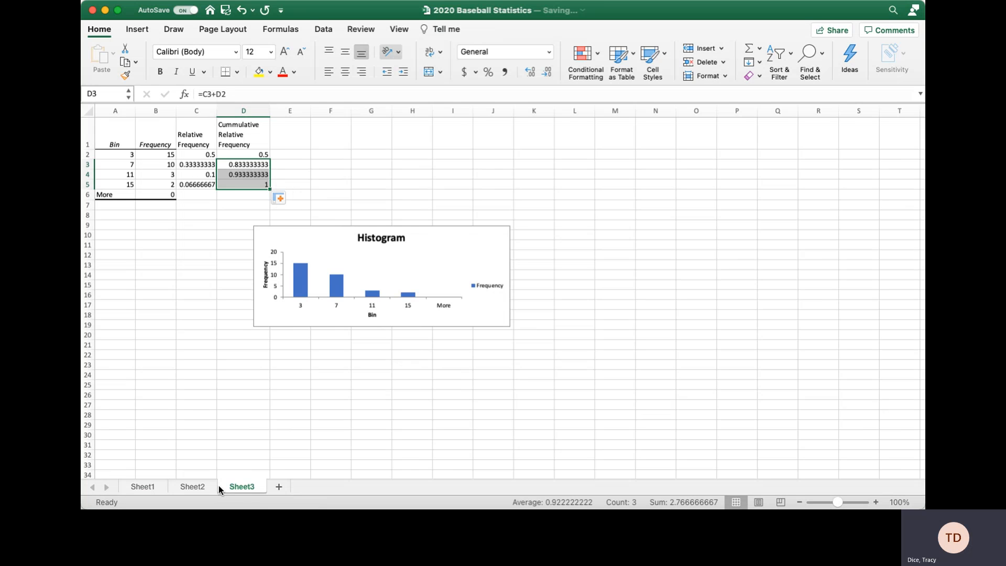
{"action": "left_click", "coordinate": [325, 184]}
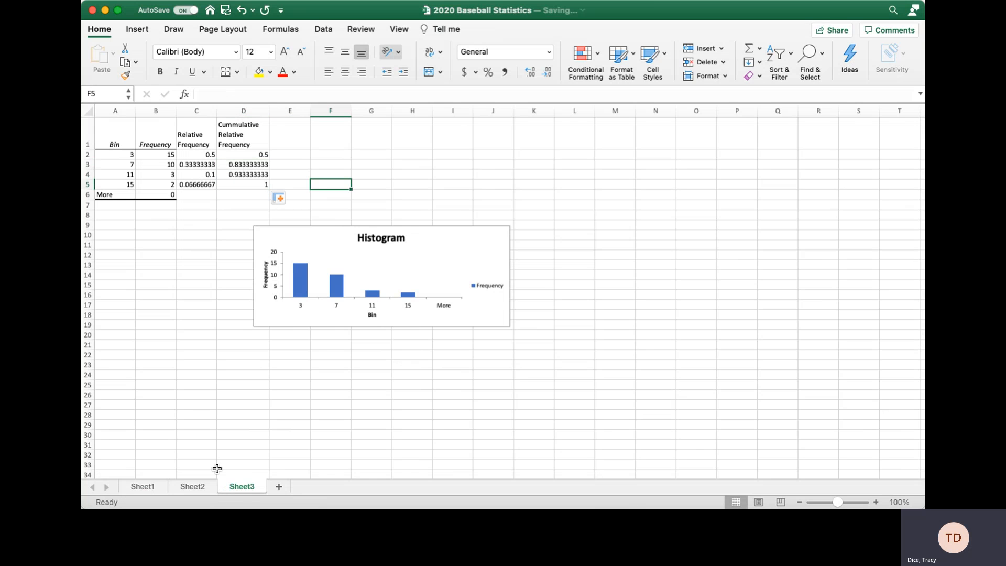
Recolour the Sheet3 histogram's Frequency bars orange using the Change Colors palette.
{"action": "left_click", "coordinate": [192, 486]}
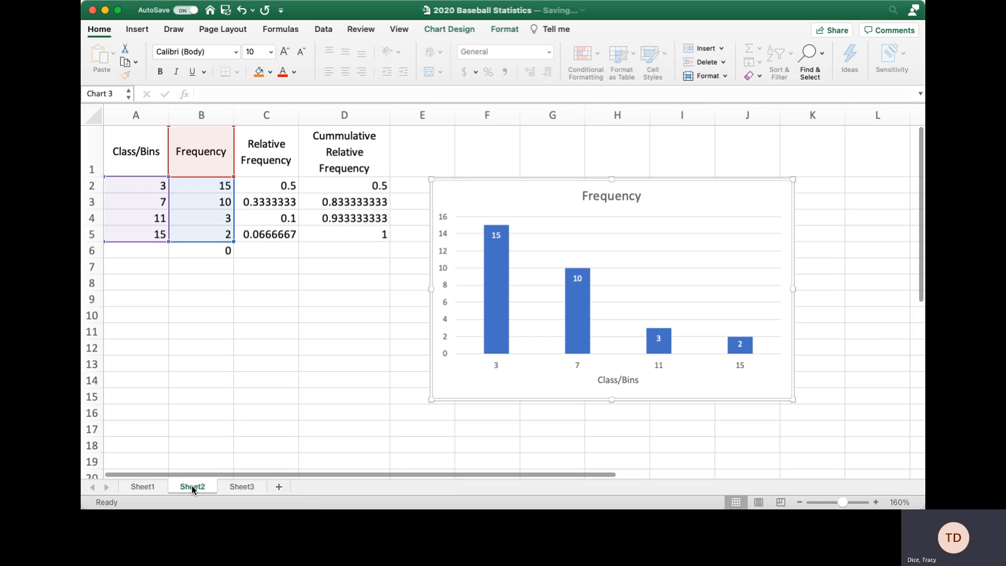
{"action": "left_click", "coordinate": [244, 487]}
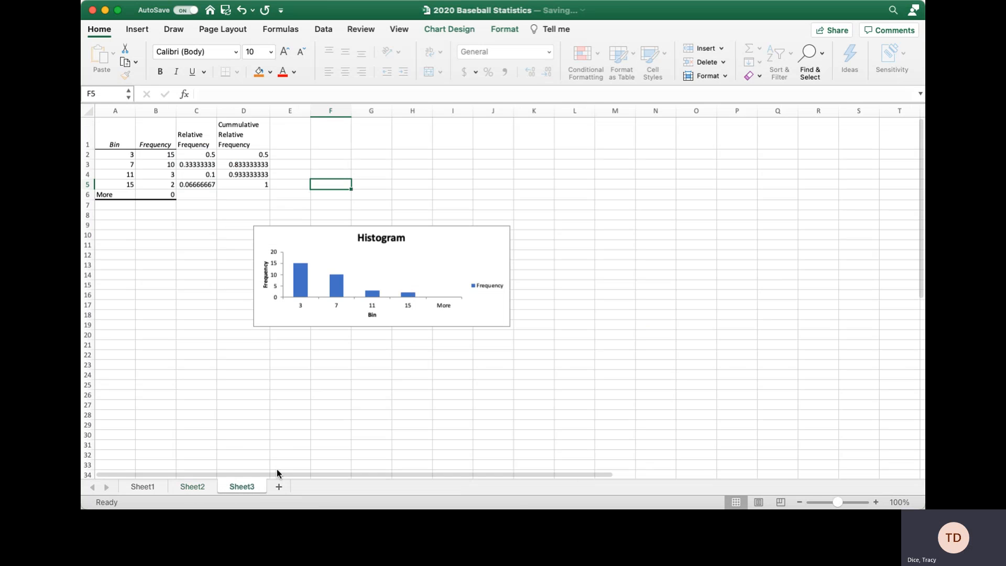
{"action": "left_click", "coordinate": [372, 314]}
{"action": "left_click", "coordinate": [356, 378]}
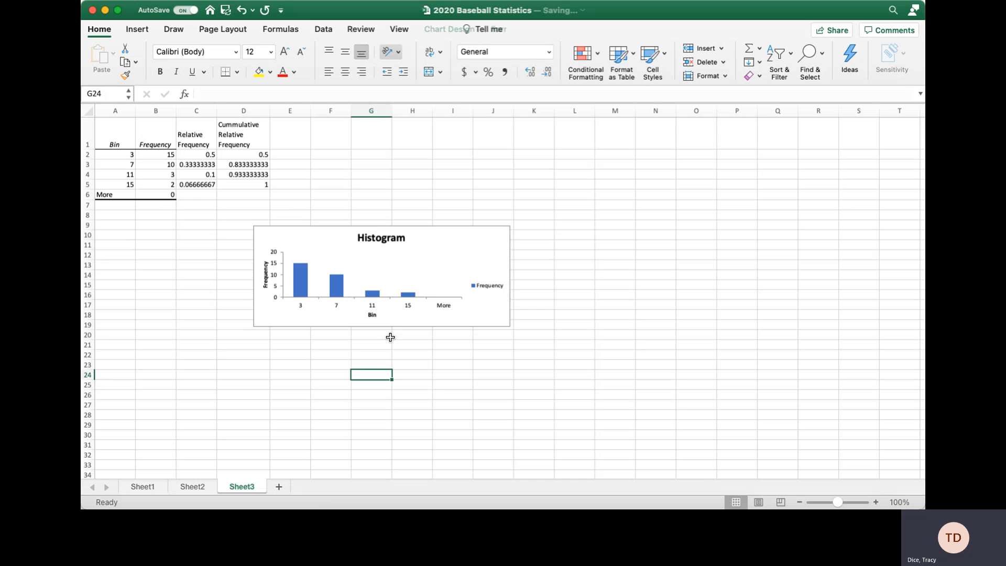
{"action": "left_click", "coordinate": [326, 245]}
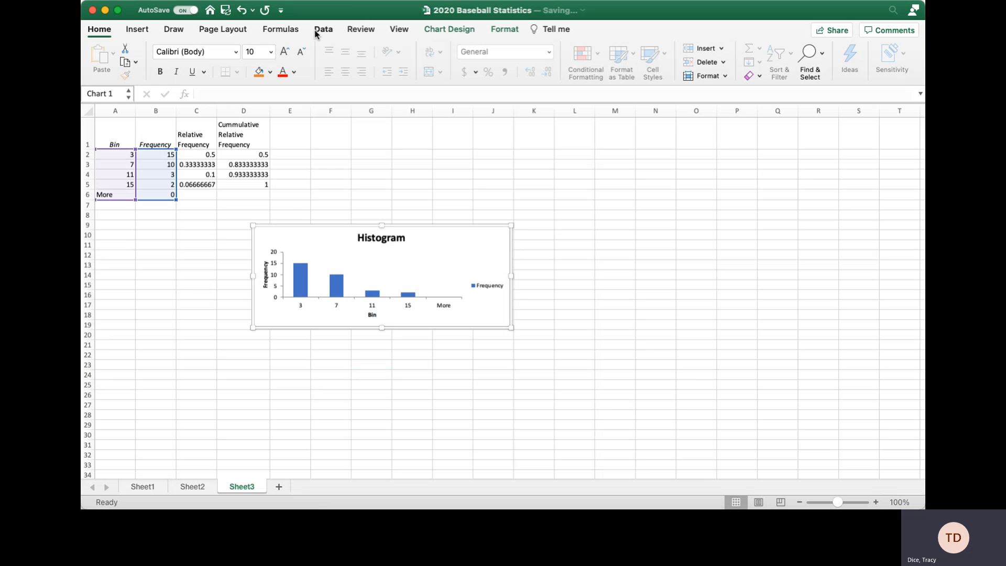
{"action": "left_click", "coordinate": [429, 29]}
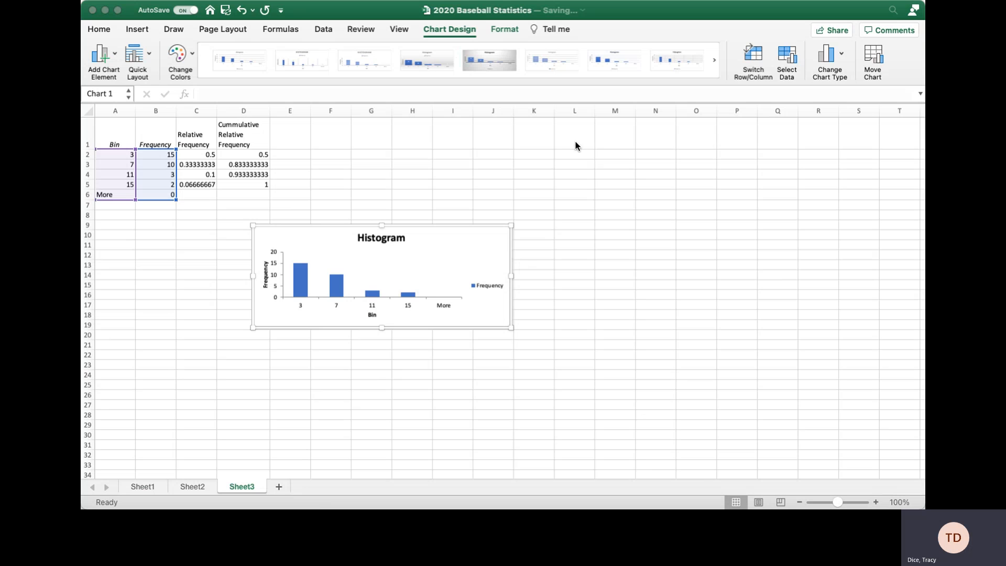
{"action": "left_click", "coordinate": [185, 52]}
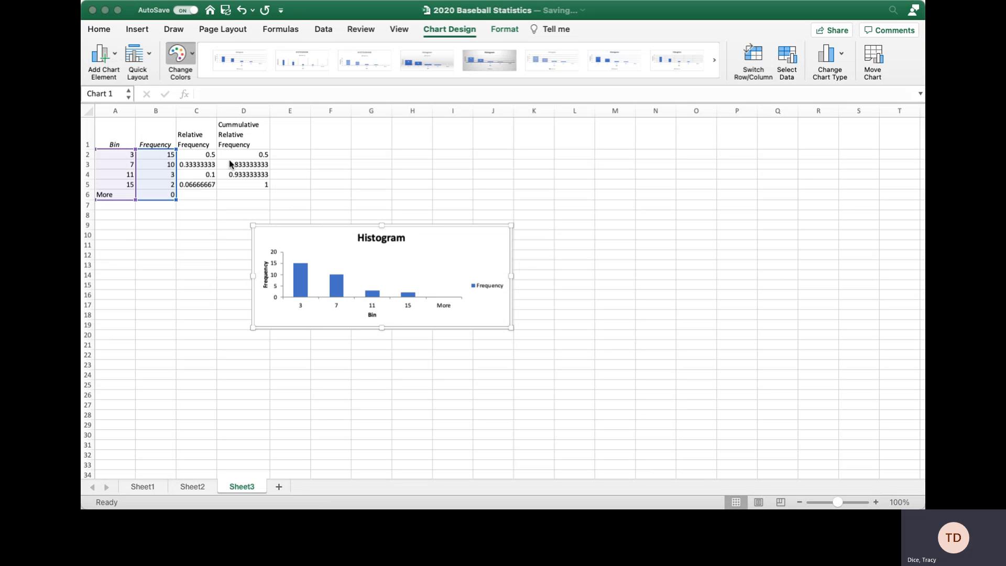
{"action": "left_click", "coordinate": [197, 140]}
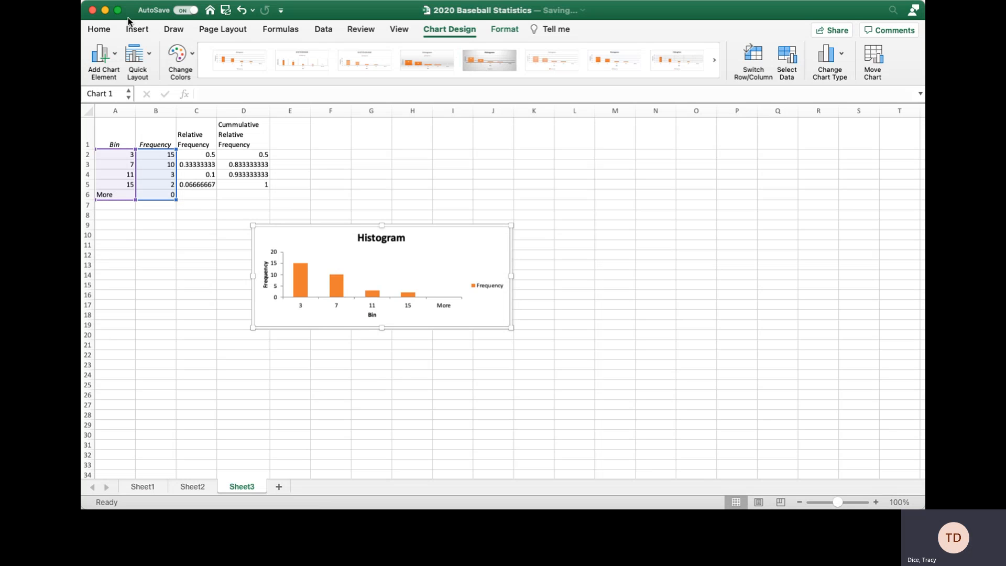
{"action": "left_click", "coordinate": [104, 33]}
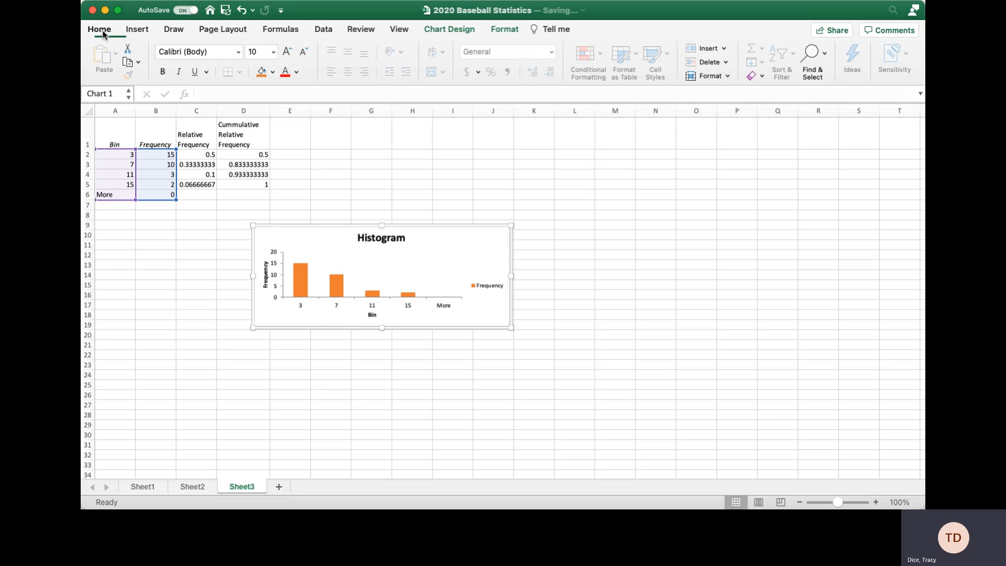
Redefine the chart's data range to exclude the More row, plotting only bins 3–15.
{"action": "left_click", "coordinate": [323, 30]}
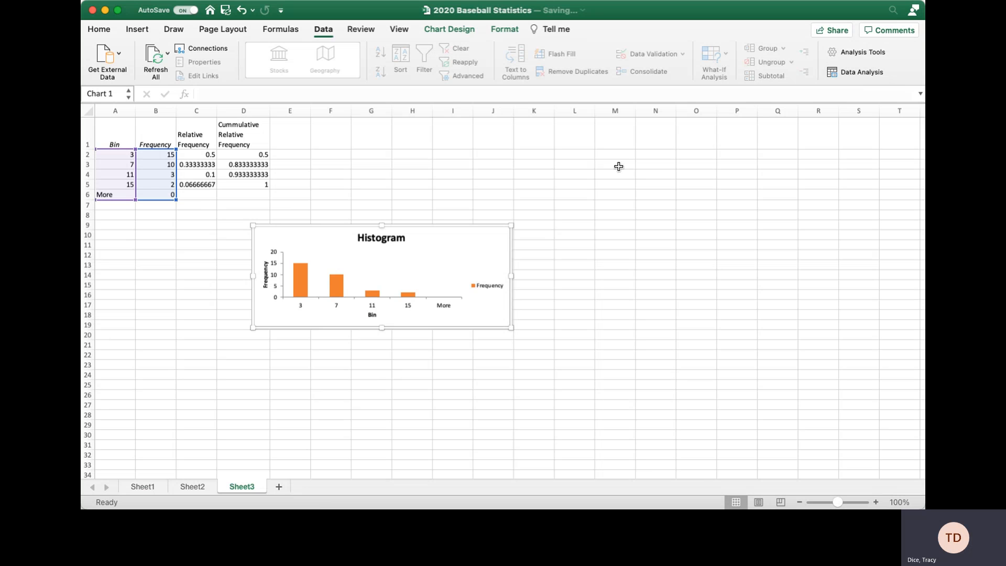
{"action": "left_click", "coordinate": [124, 195]}
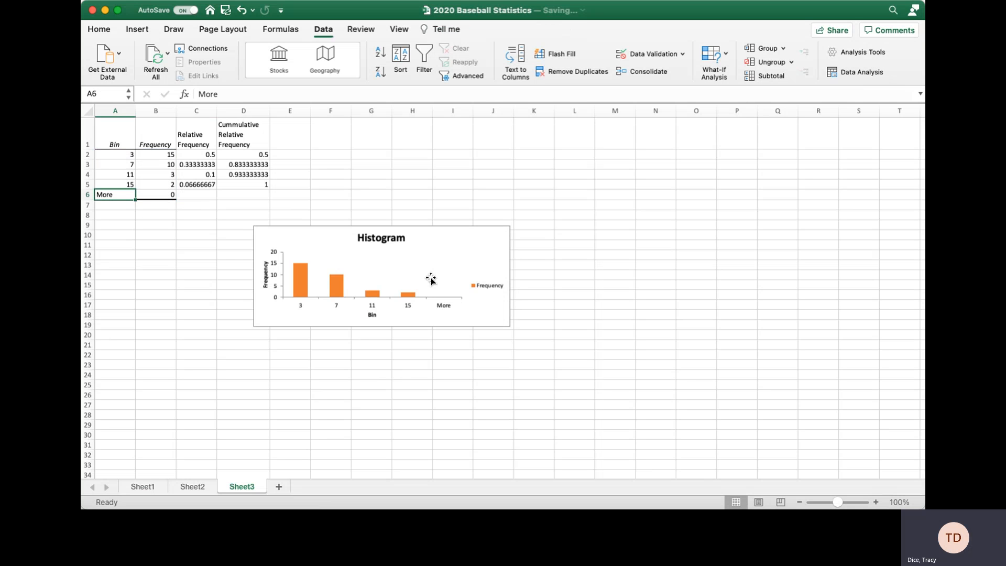
{"action": "left_click", "coordinate": [440, 314]}
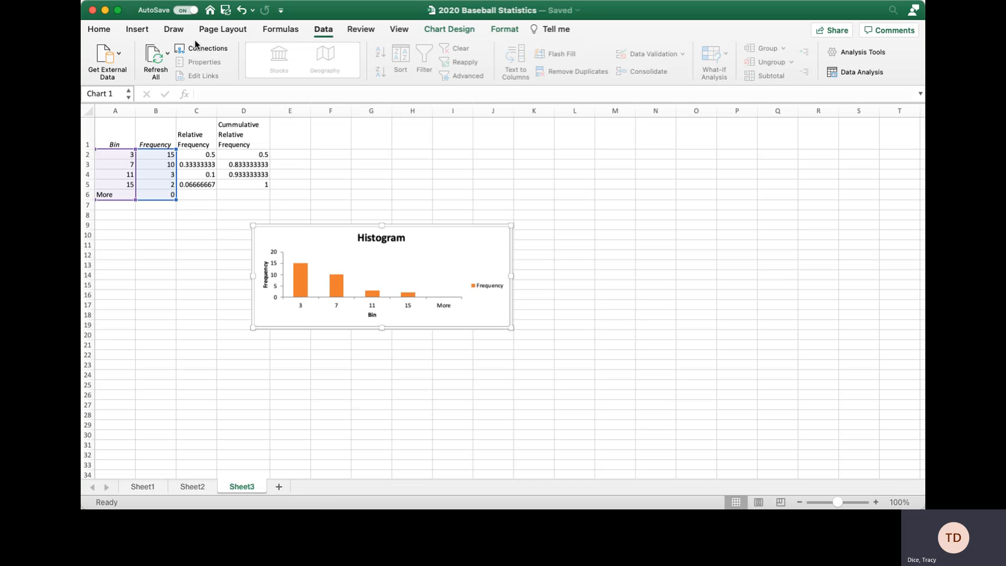
{"action": "left_click", "coordinate": [465, 30]}
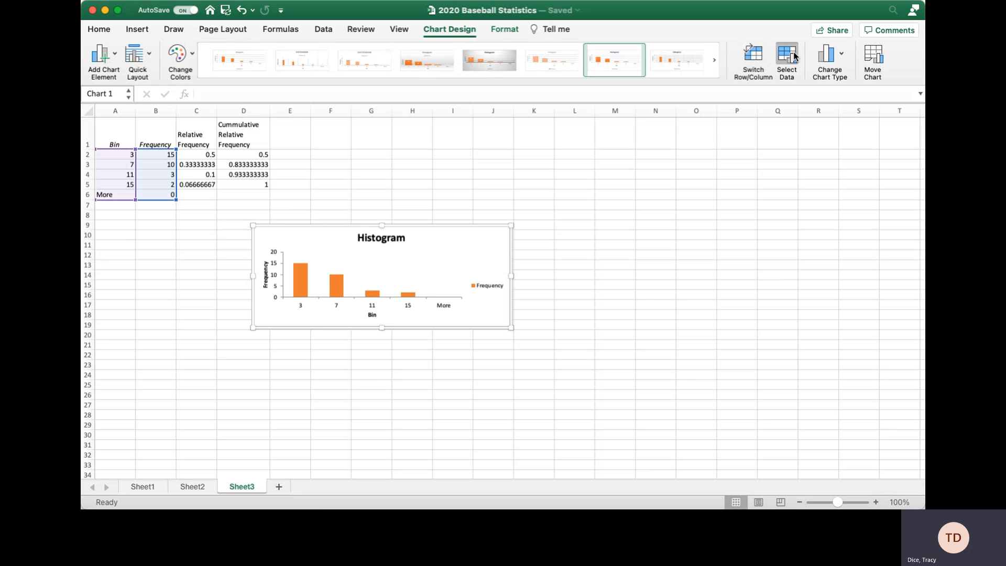
{"action": "left_click", "coordinate": [789, 57]}
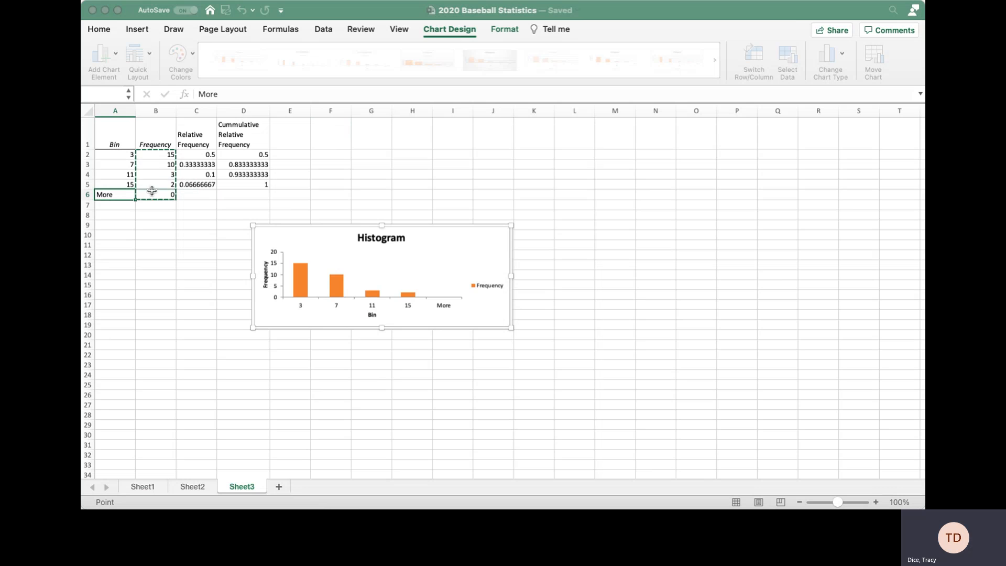
{"action": "mouse_move", "coordinate": [152, 193]}
{"action": "left_mouse_down"}
{"action": "mouse_move", "coordinate": [160, 157]}
{"action": "mouse_move", "coordinate": [159, 186]}
{"action": "left_mouse_up"}
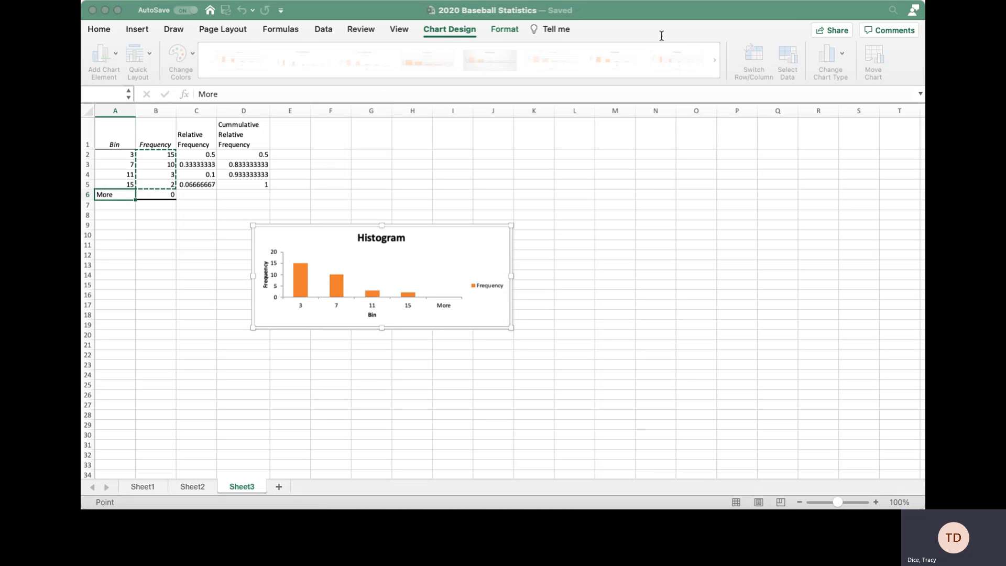
{"action": "left_click", "coordinate": [636, 351]}
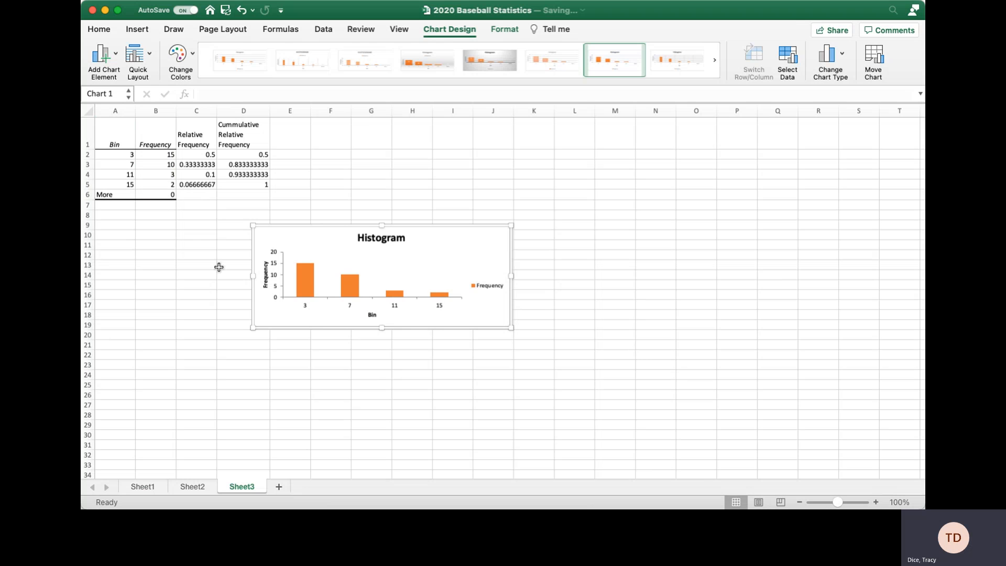
{"action": "left_click", "coordinate": [623, 259]}
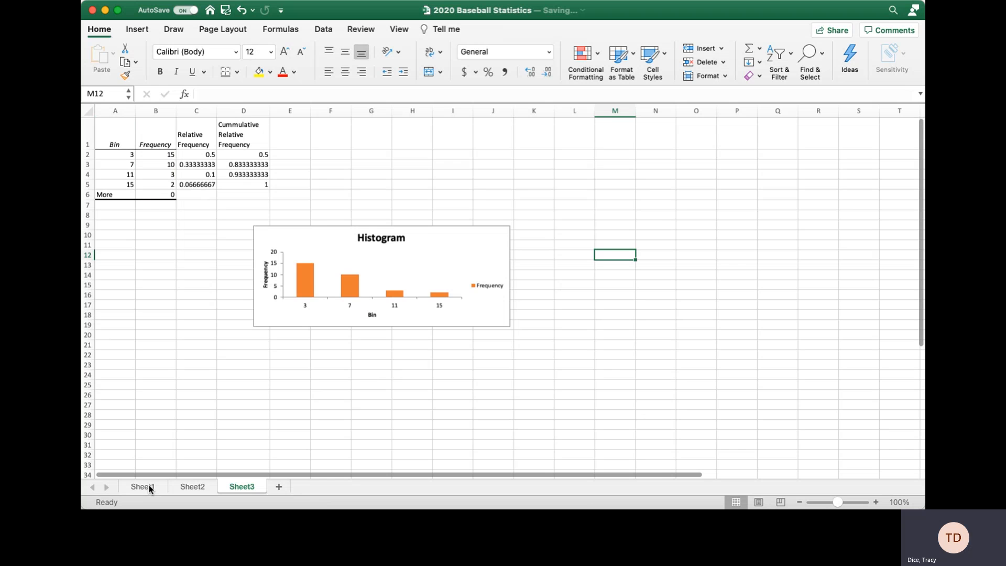
Glance at Sheet2, then return to Sheet1's 2020 Baseball Statistics table.
{"action": "left_click", "coordinate": [191, 487]}
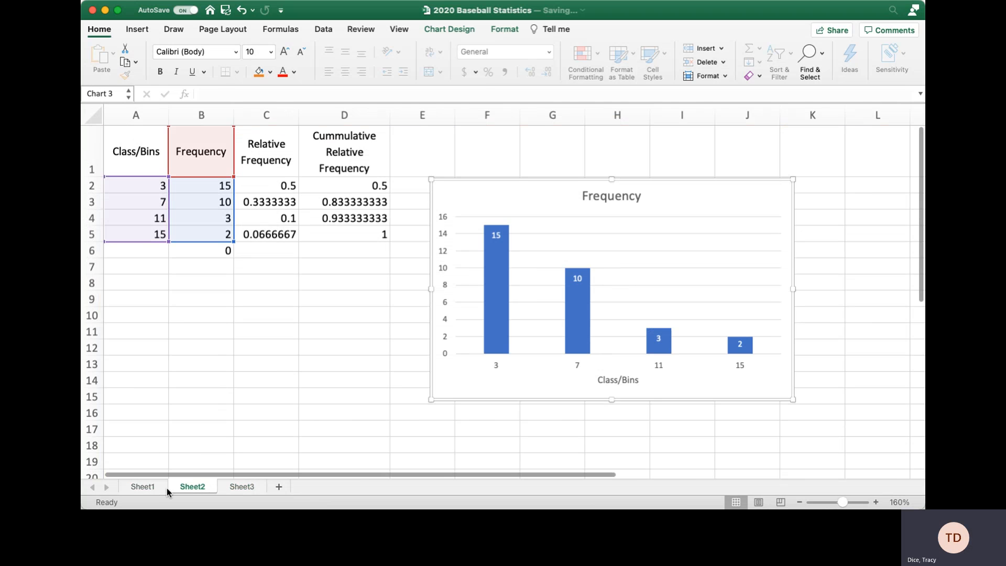
{"action": "left_click", "coordinate": [143, 487]}
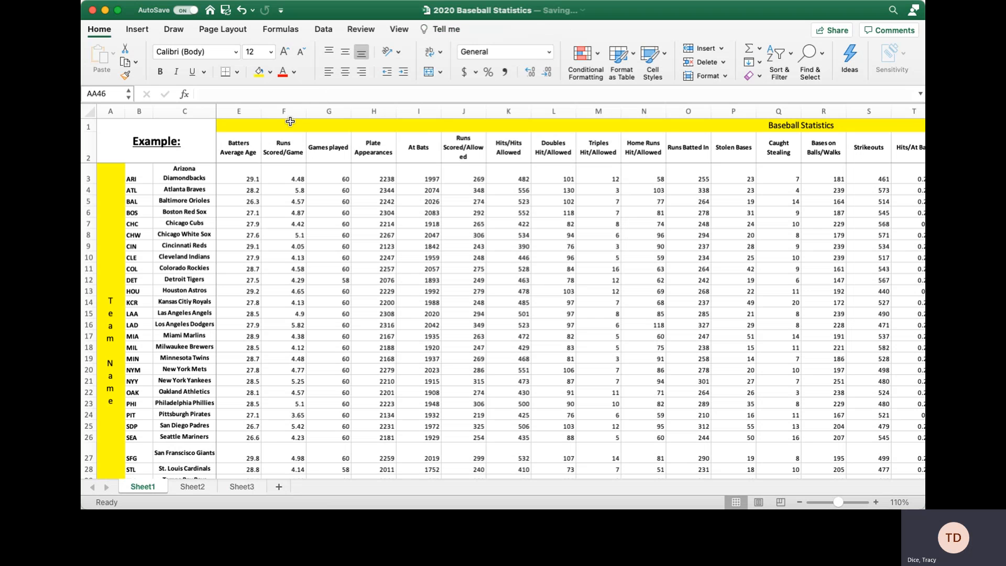